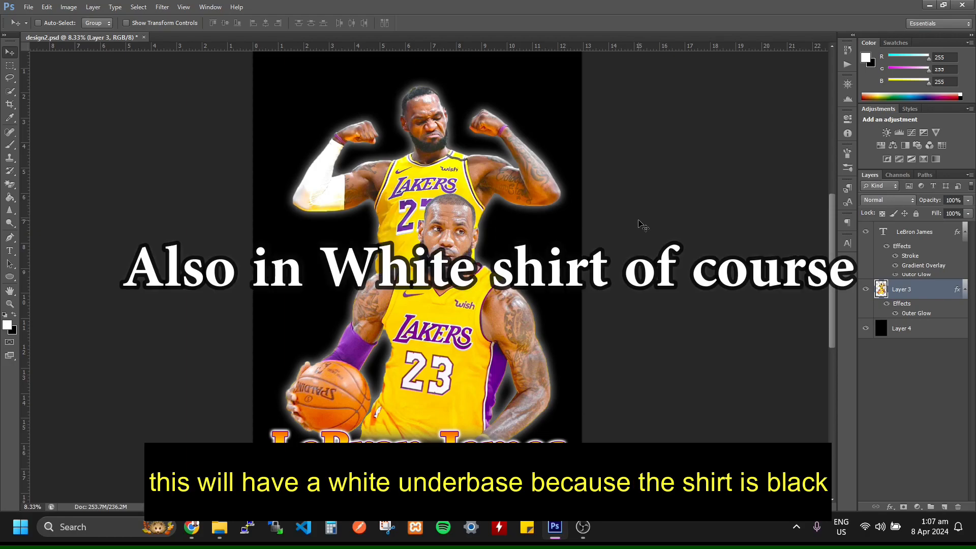
# Select the LeBron James text layer together with Layer 3, leaving the black Layer 4 out of the selection.
pyautogui.click(909, 331)
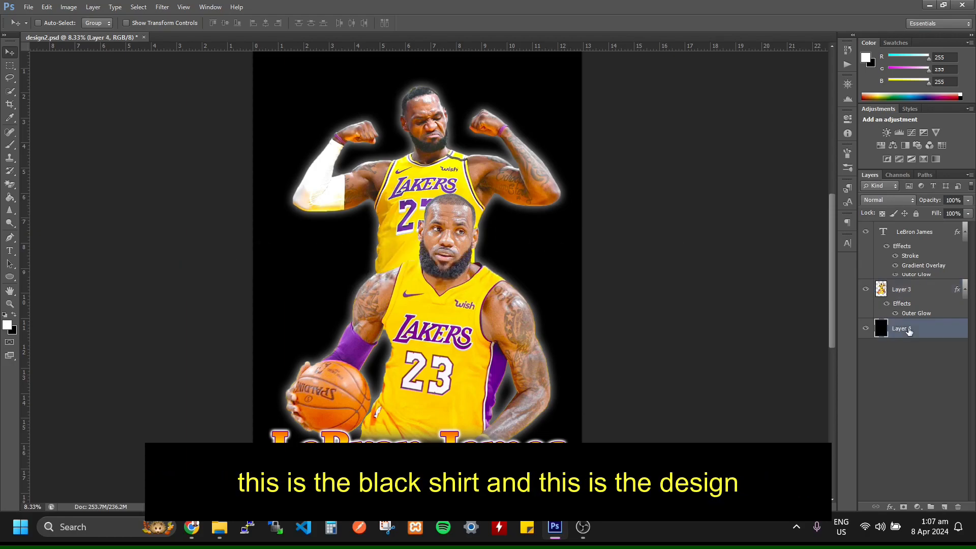
pyautogui.click(920, 290)
pyautogui.keyDown('ctrl'); pyautogui.click(917, 238); pyautogui.keyUp('ctrl')
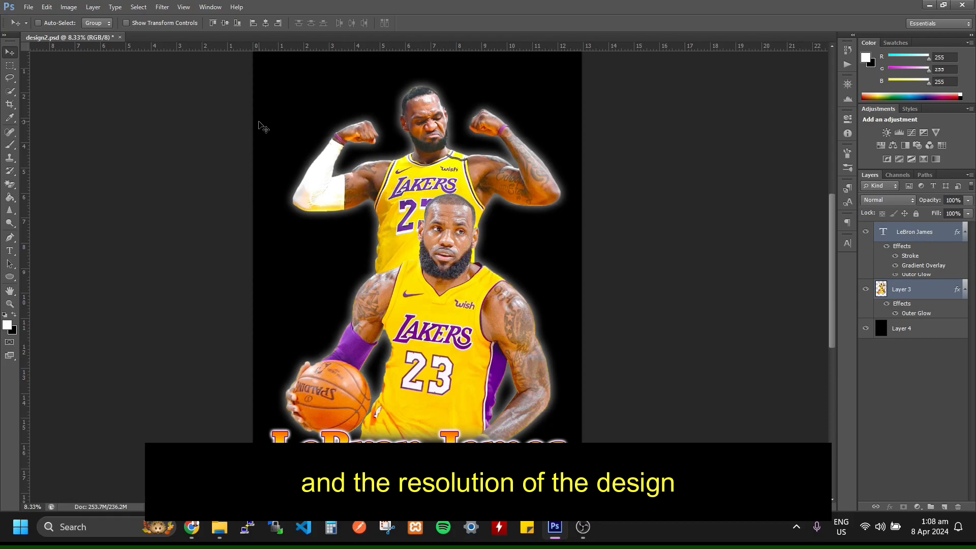
# Set the design's image resolution to 600 pixels/inch.
pyautogui.click(69, 7)
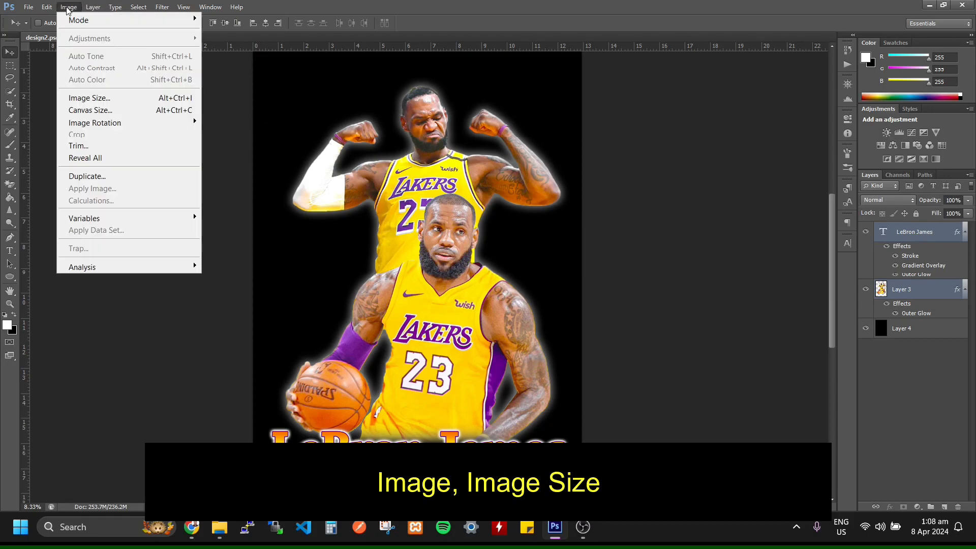
pyautogui.click(88, 99)
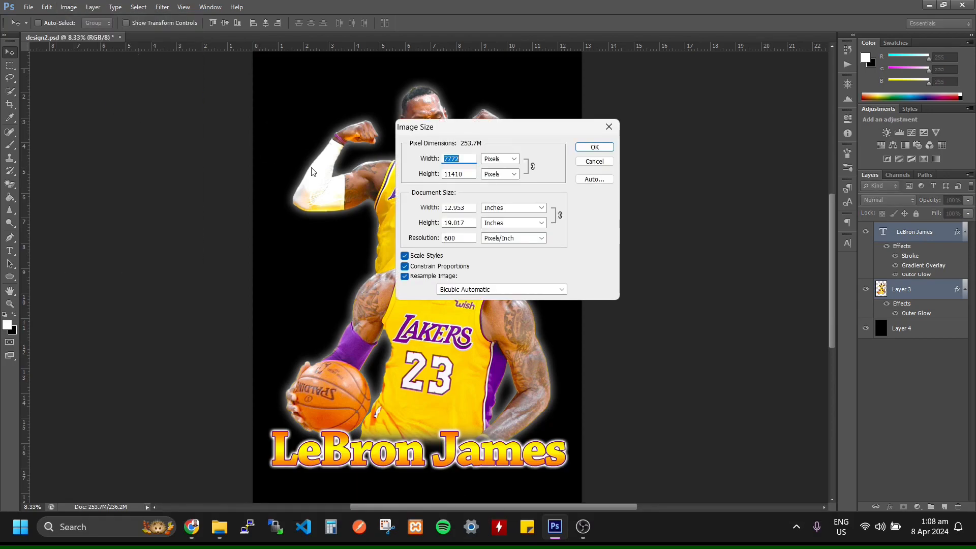
pyautogui.moveTo(481, 136); pyautogui.dragTo(454, 143)
pyautogui.click(436, 246)
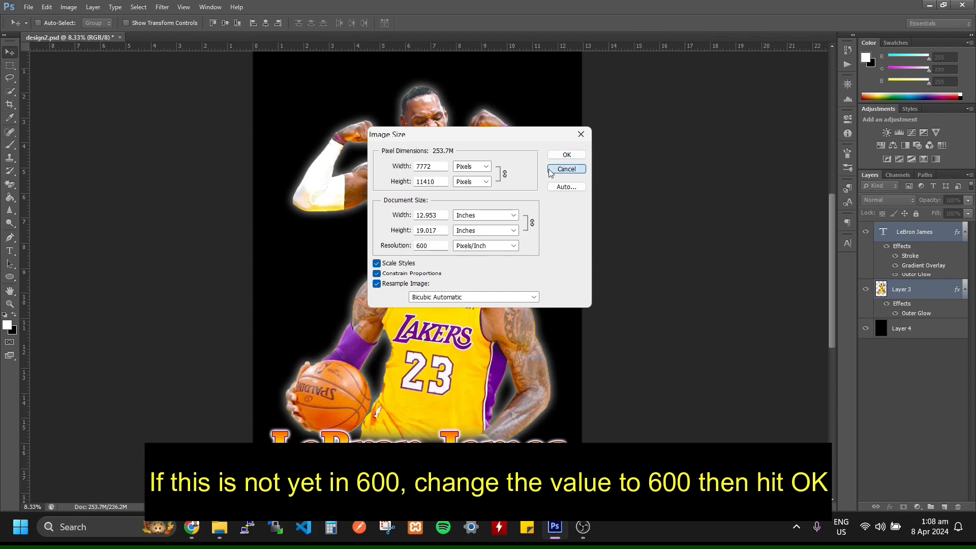
pyautogui.doubleClick(438, 248)
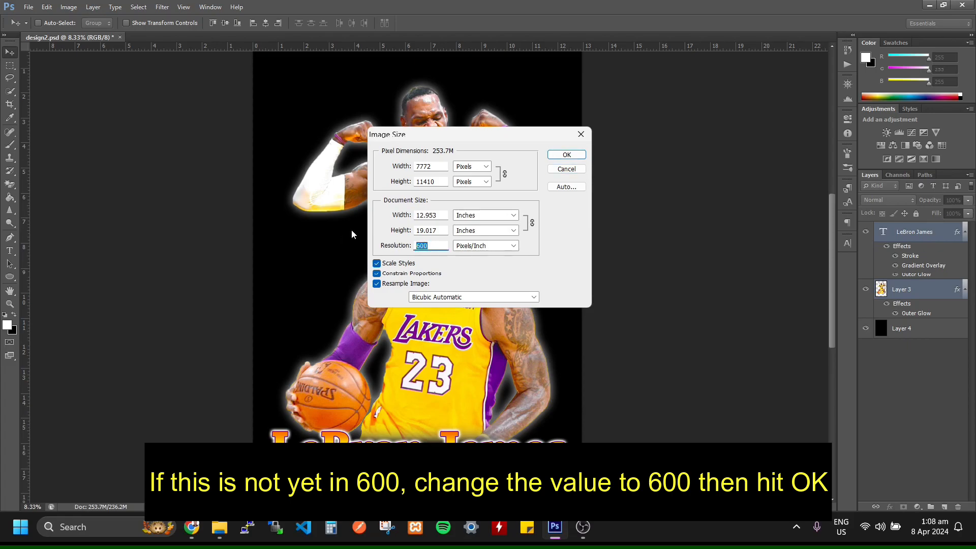
pyautogui.write('600')
pyautogui.click(559, 154)
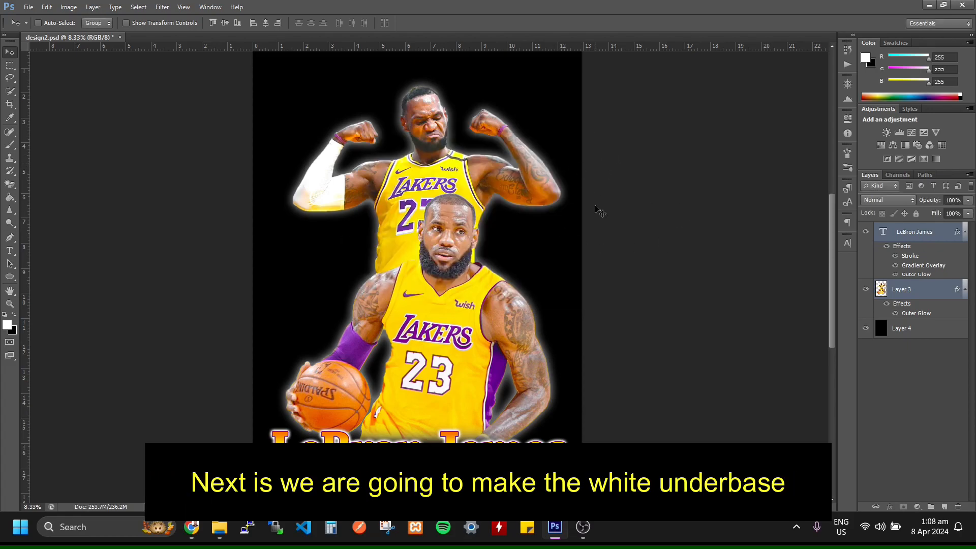
# Create a new document from the A3+ preset with a resolution of 600 pixels/inch.
pyautogui.click(31, 8)
pyautogui.click(41, 18)
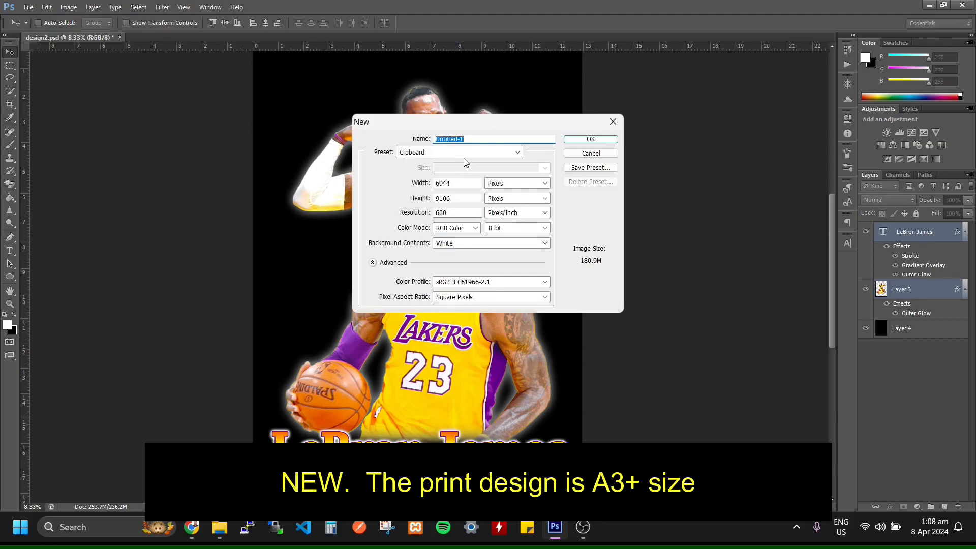
pyautogui.click(463, 153)
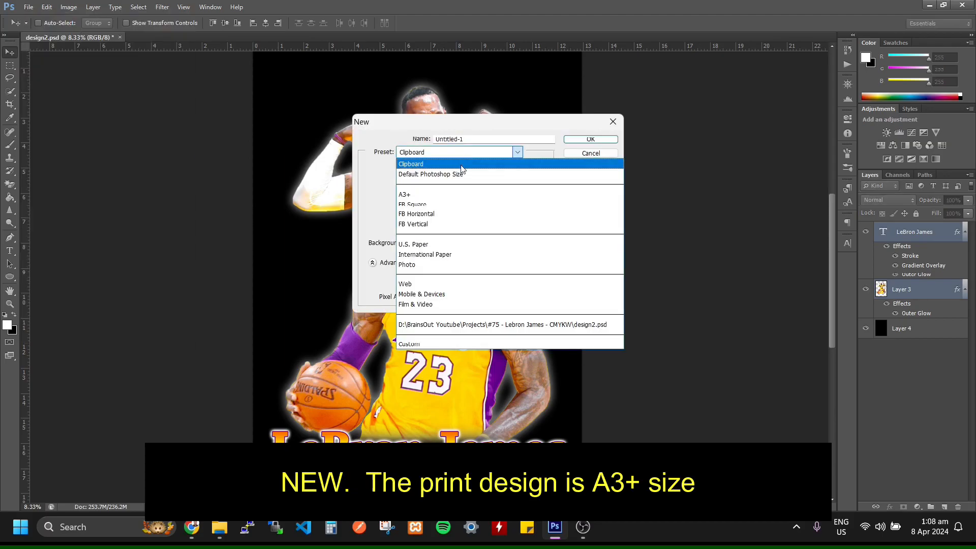
pyautogui.click(449, 196)
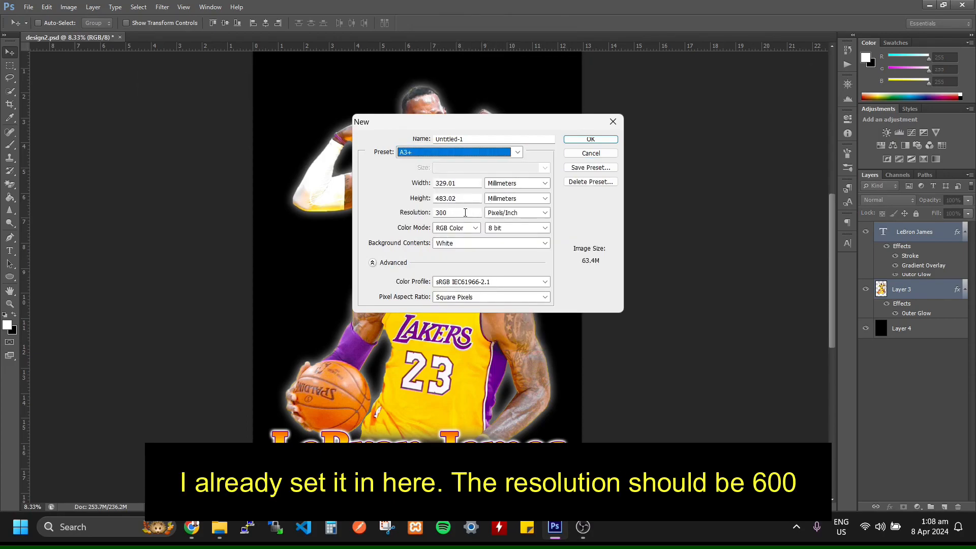
pyautogui.doubleClick(466, 211)
pyautogui.write('600')
pyautogui.press('Return')
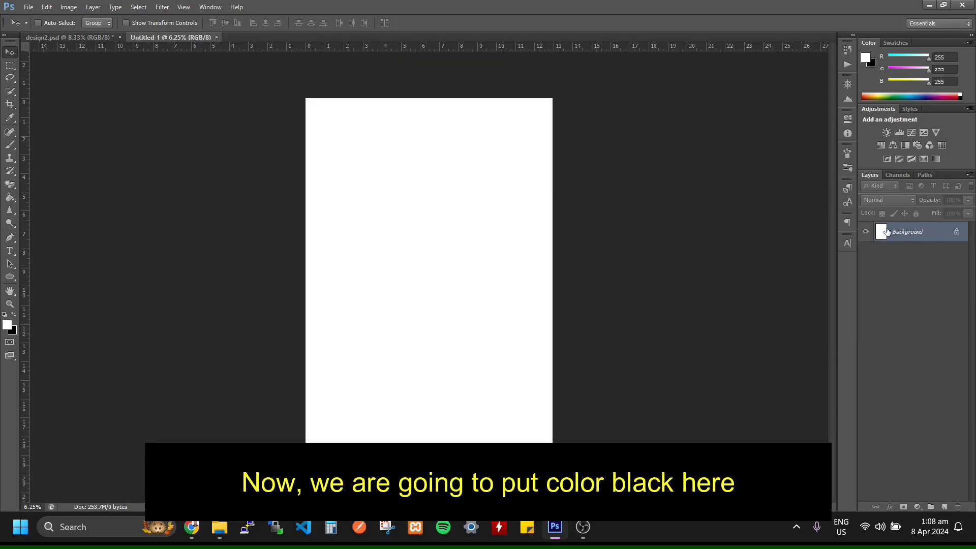
# Set the foreground colour to black and fill the new document's Background layer with it.
pyautogui.press('x')
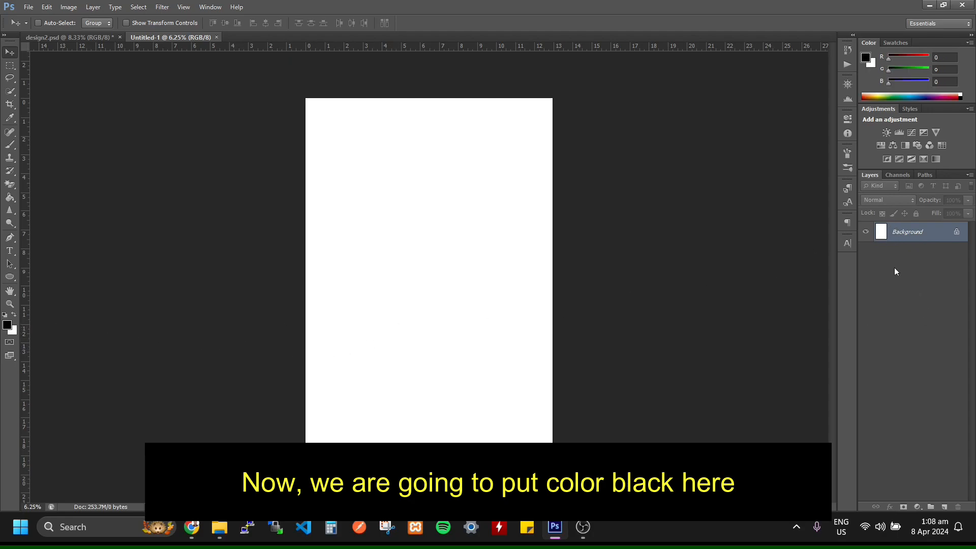
pyautogui.click(13, 314)
pyautogui.click(13, 314)
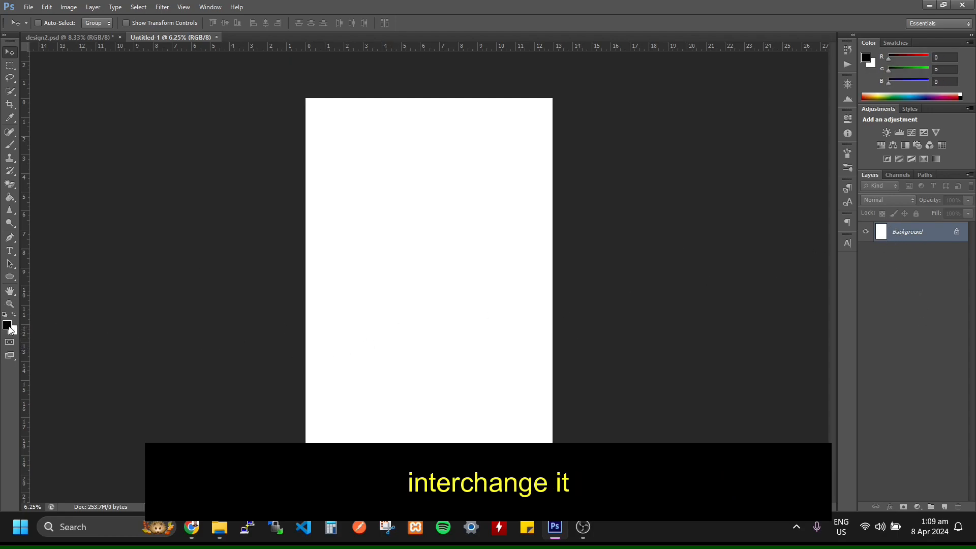
pyautogui.click(8, 326)
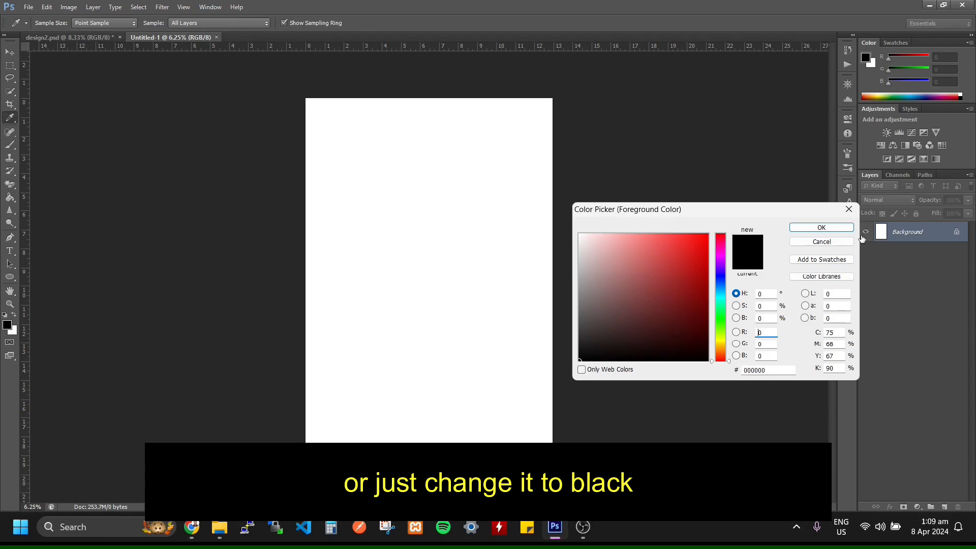
pyautogui.click(819, 227)
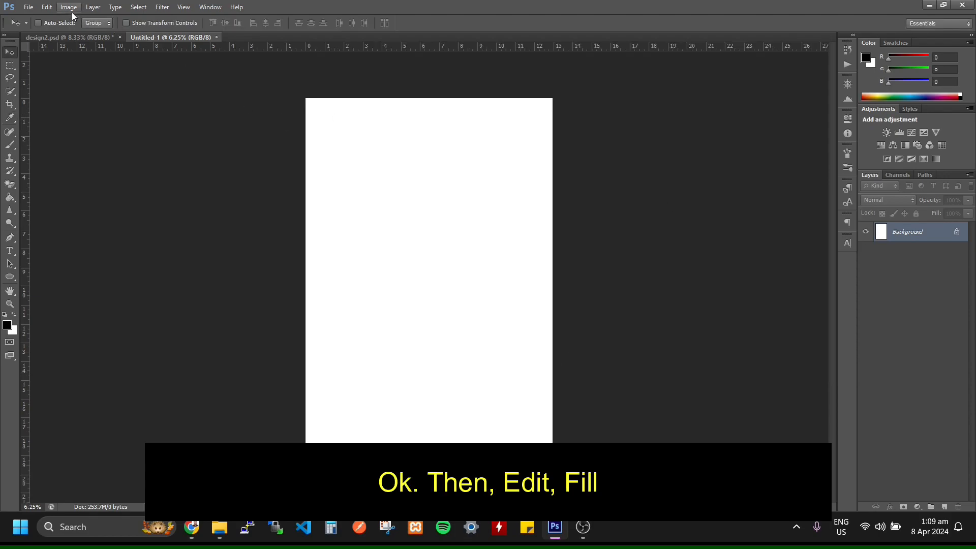
pyautogui.click(47, 7)
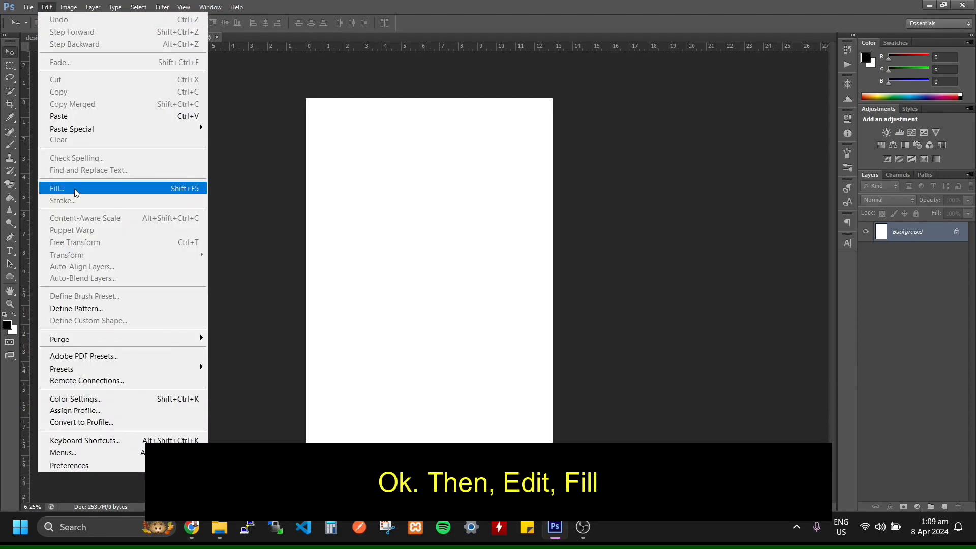
pyautogui.click(74, 191)
pyautogui.click(556, 157)
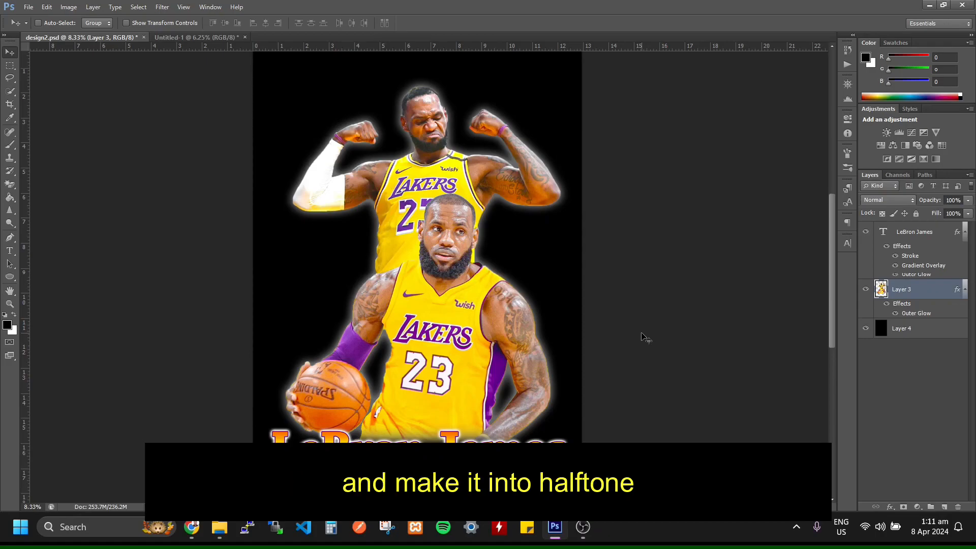
# Apply the Color Halftone filter to Layer 3 with max. radius 8 and the default screen angles.
pyautogui.click(162, 8)
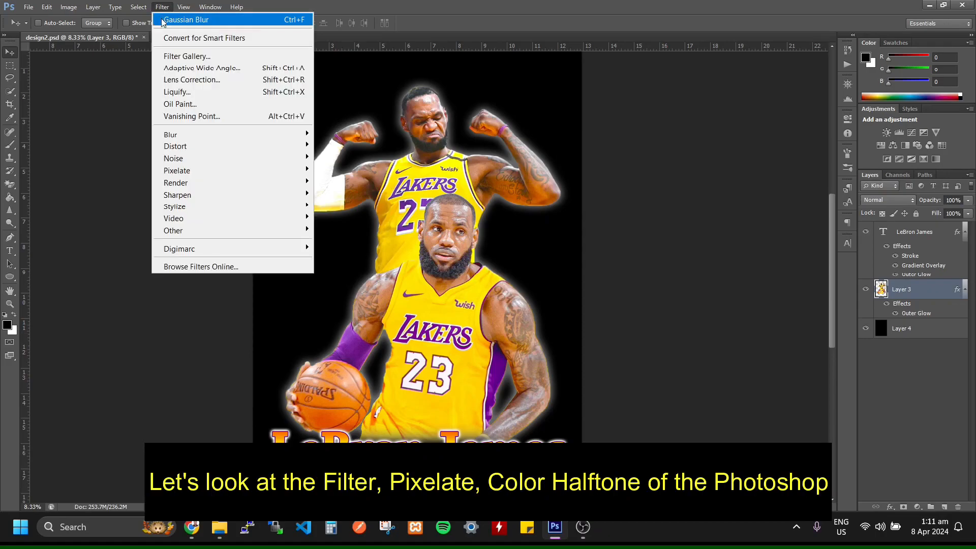
pyautogui.moveTo(267, 171)
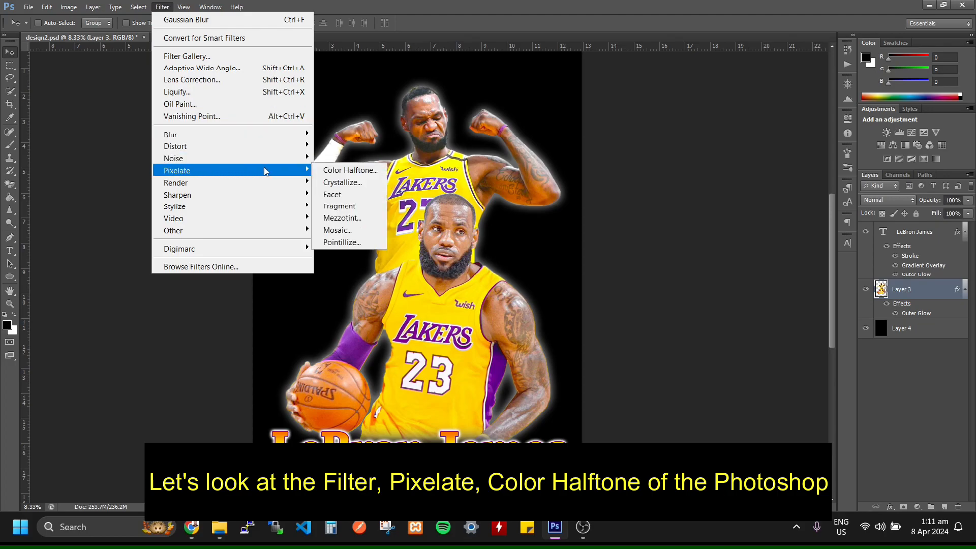
pyautogui.click(342, 174)
pyautogui.press('Tab')
pyautogui.press('Tab')
pyautogui.press('Tab')
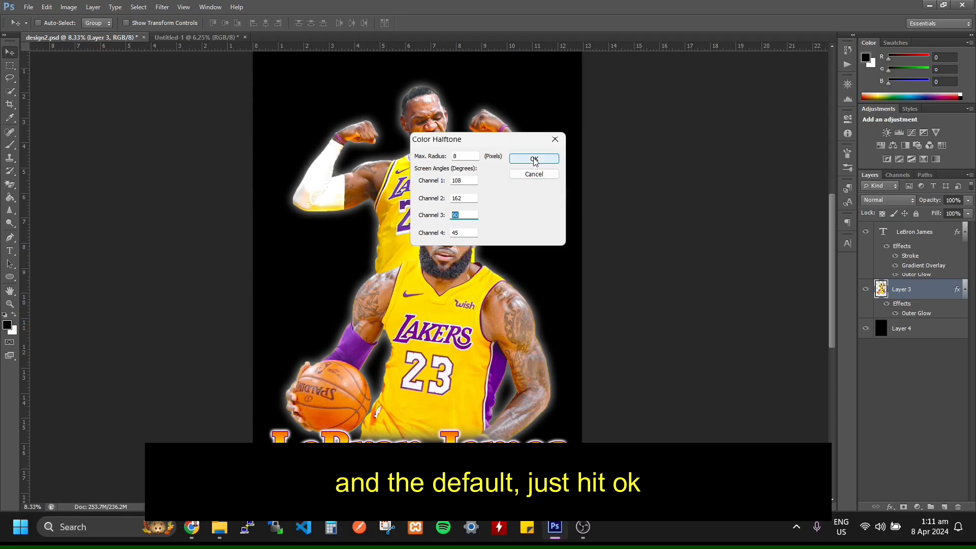
pyautogui.click(534, 159)
# Examine the halftone dots and colour separation up close on the lower figure's face and jersey.
pyautogui.hotkey('ctrl', '+')
pyautogui.hotkey('ctrl', '+')
pyautogui.hotkey('ctrl', '+')
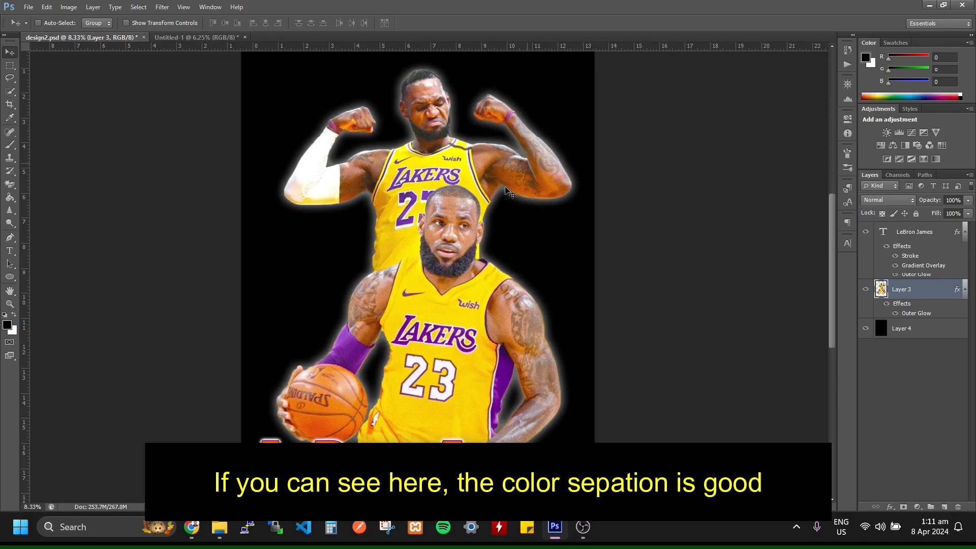
pyautogui.hotkey('ctrl', '+')
pyautogui.hotkey('ctrl', '+')
pyautogui.hotkey('ctrl', '+')
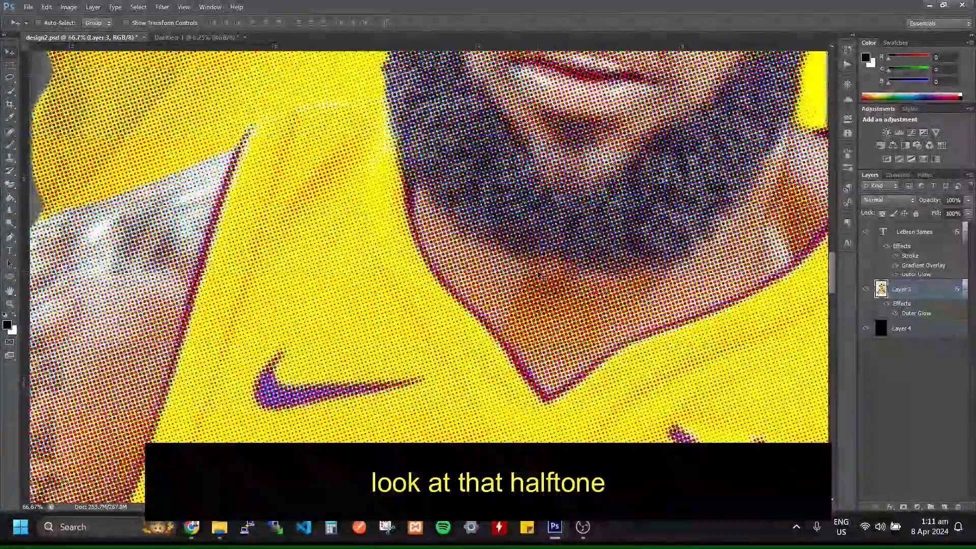
pyautogui.hotkey('ctrl', '+')
pyautogui.hotkey('ctrl', '-')
pyautogui.hotkey('ctrl', '-')
pyautogui.hotkey('ctrl', '-')
pyautogui.hotkey('ctrl', '-')
pyautogui.hotkey('ctrl', '-')
pyautogui.hotkey('ctrl', '-')
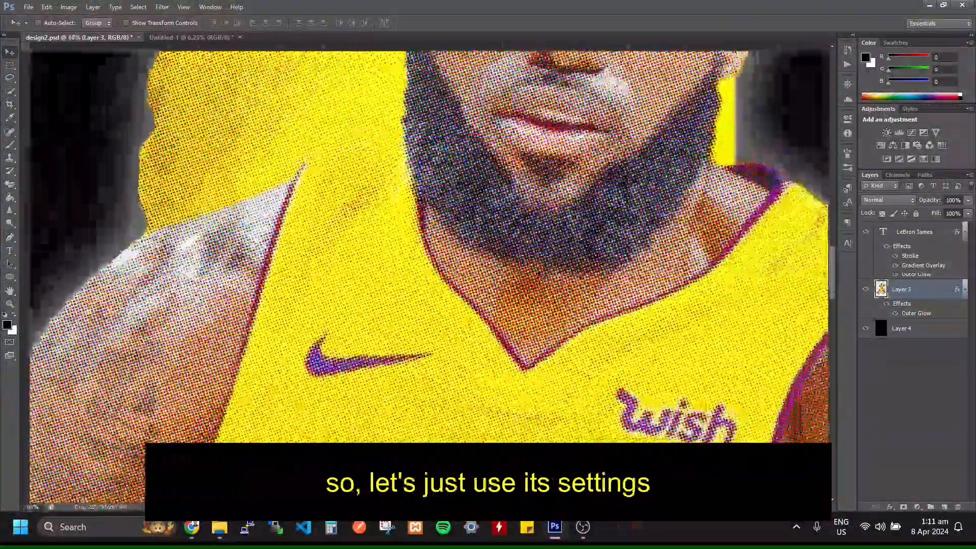
pyautogui.hotkey('ctrl', '-')
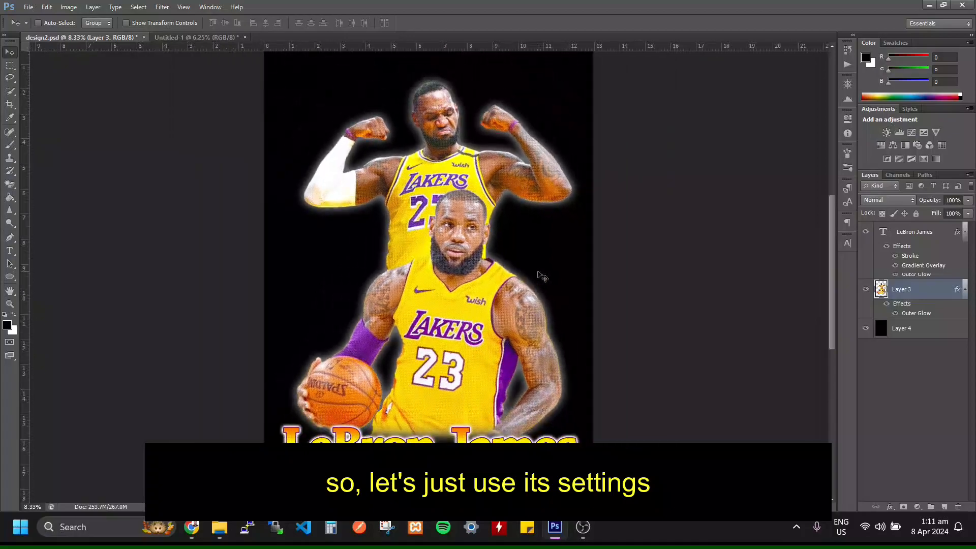
pyautogui.hotkey('ctrl', '+')
pyautogui.hotkey('ctrl', '-')
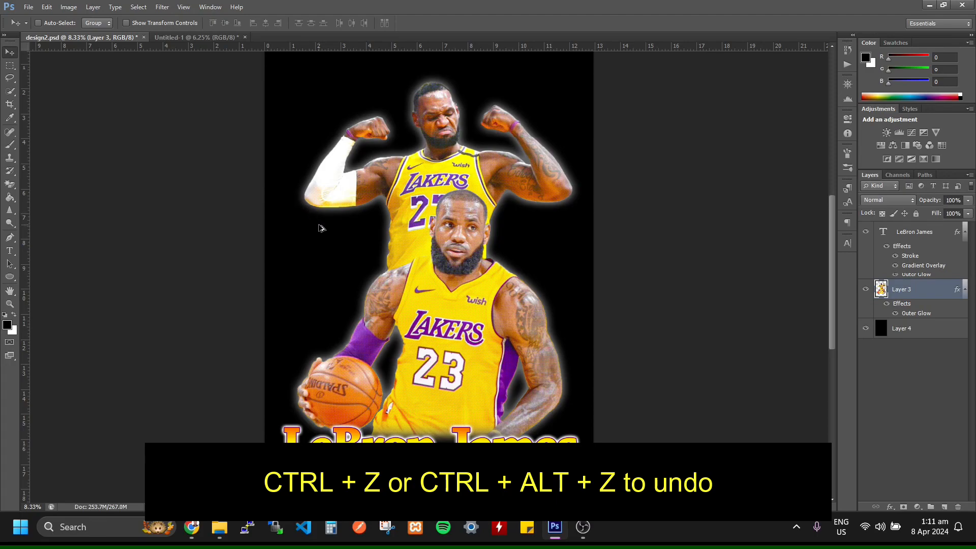
# Undo the Color Halftone filter on Layer 3 and check the jersey area up close.
pyautogui.hotkey('ctrl', 'alt', 'z')
pyautogui.scroll(3, 493, 264)
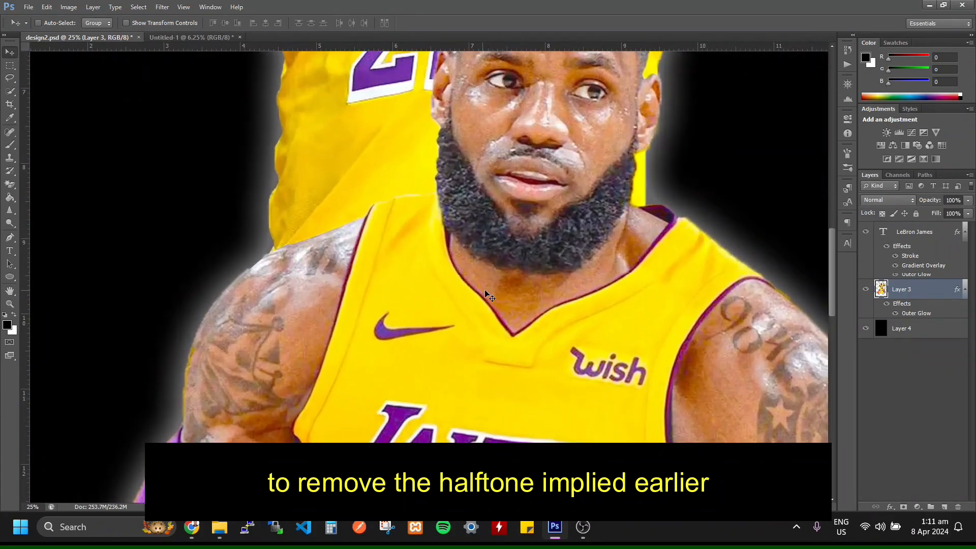
pyautogui.scroll(1, 486, 295)
pyautogui.scroll(1, 470, 290)
pyautogui.scroll(-5, 472, 292)
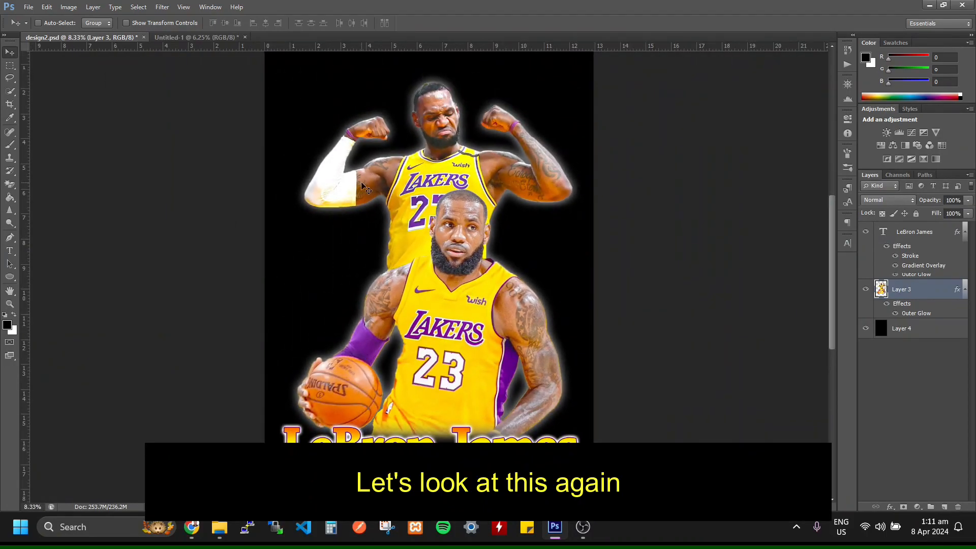
# Open the Color Halftone settings for Layer 3 and review the screen angles of the four channels.
pyautogui.click(162, 7)
pyautogui.moveTo(231, 172)
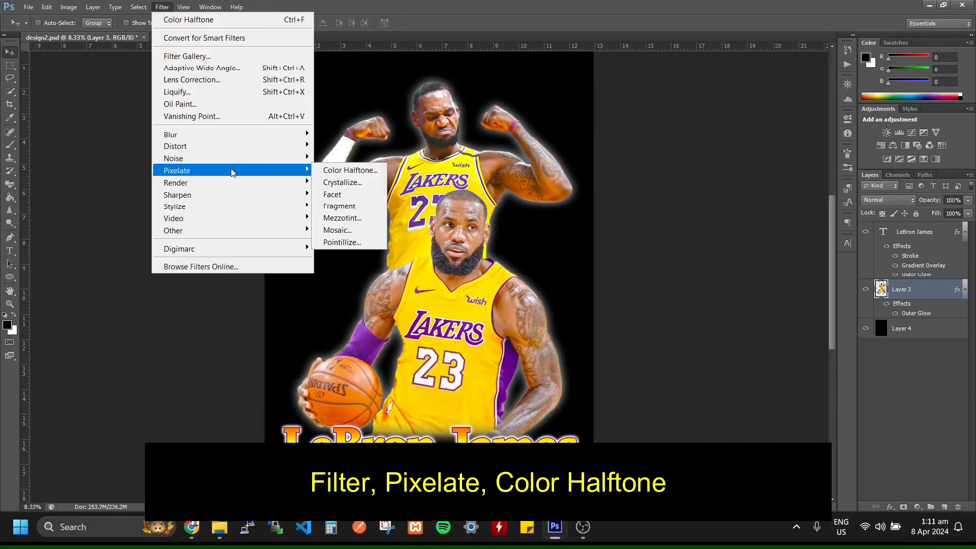
pyautogui.click(346, 170)
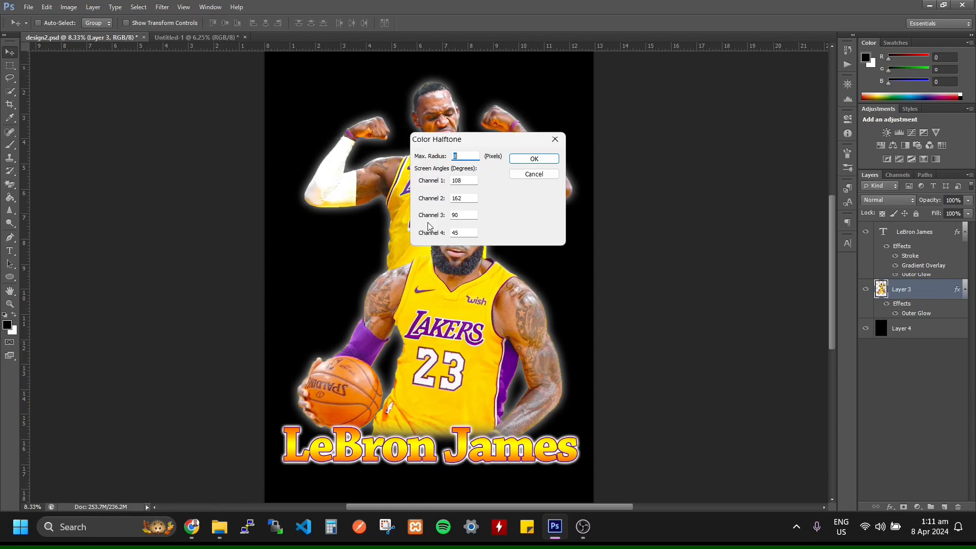
pyautogui.press('Tab')
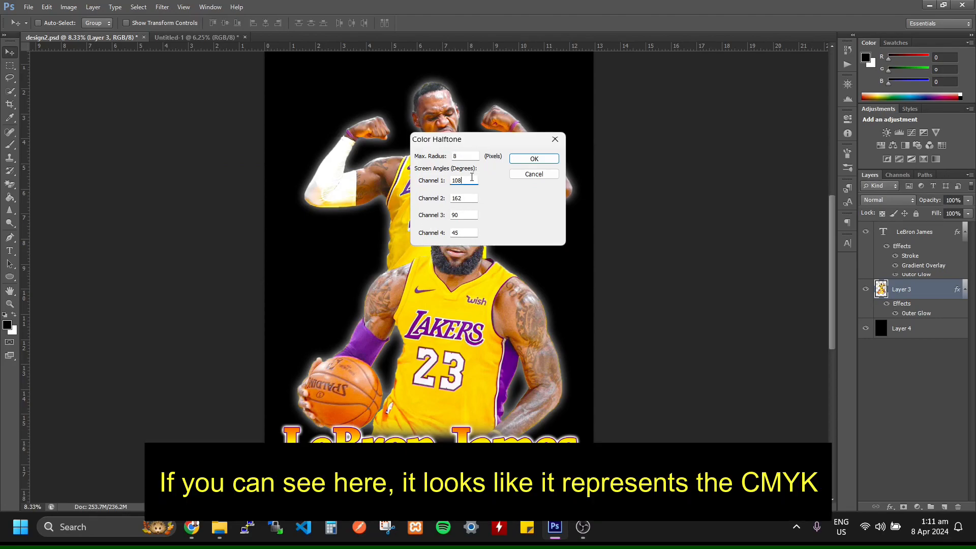
pyautogui.press('Tab')
pyautogui.hotkey('shift', 'Tab')
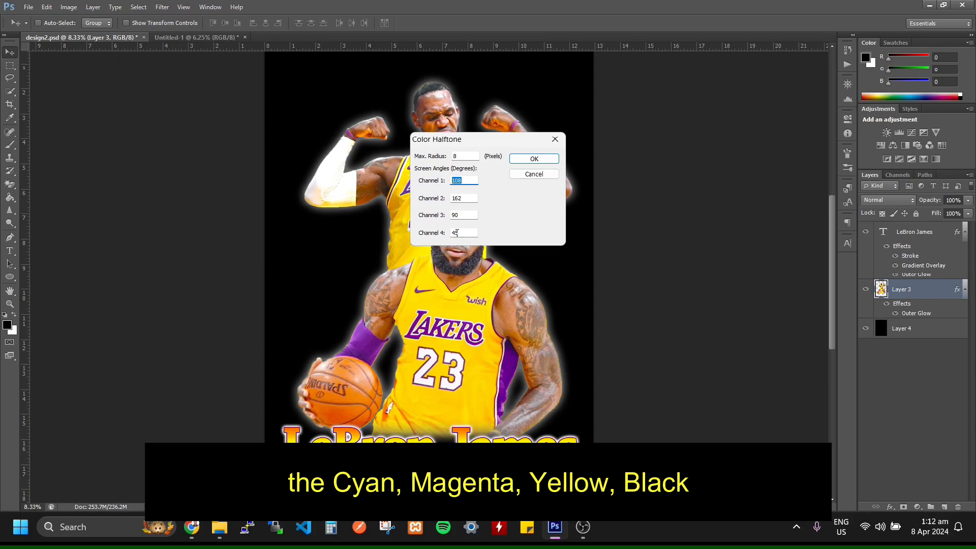
# Capture the Color Halftone dialog with Snipping Tool for reference and minimize the capture window.
pyautogui.click(387, 529)
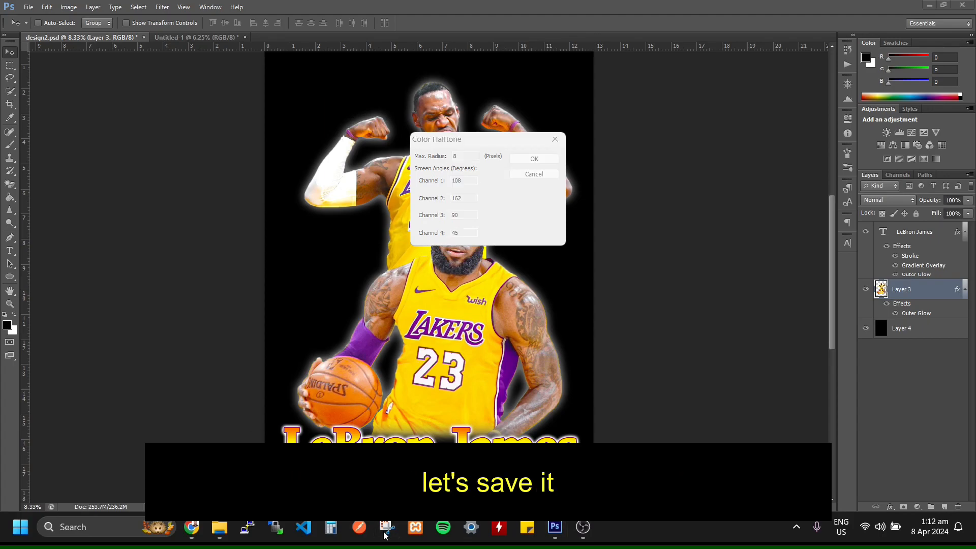
pyautogui.click(276, 106)
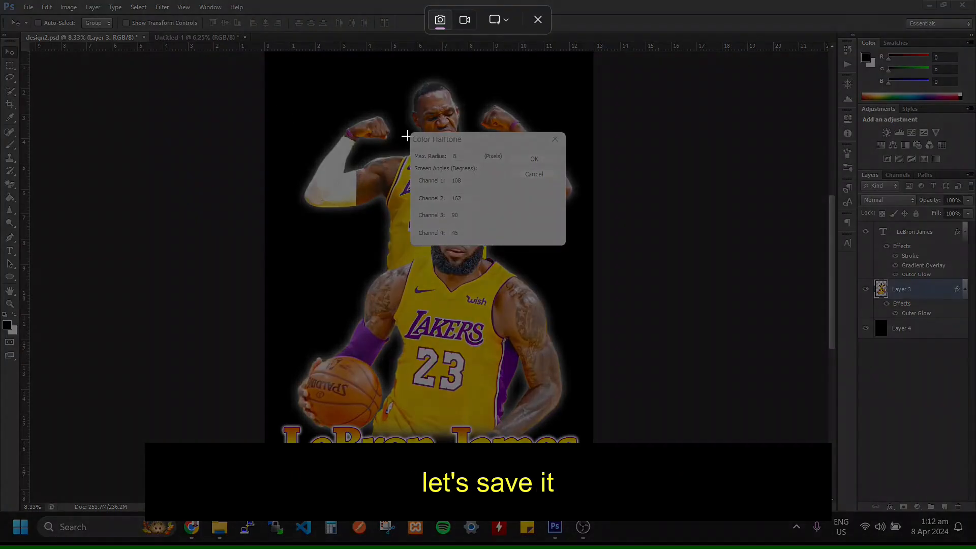
pyautogui.moveTo(406, 124); pyautogui.dragTo(576, 253)
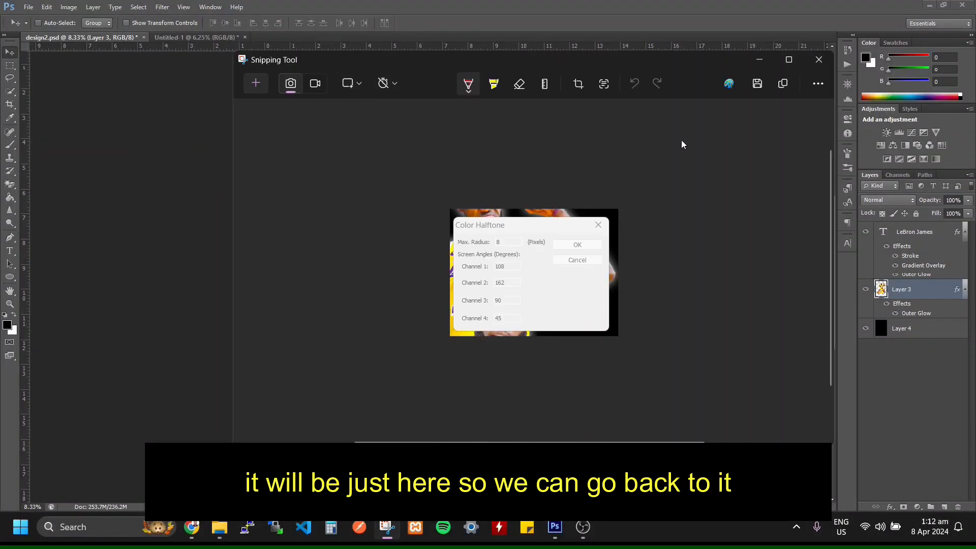
pyautogui.click(767, 60)
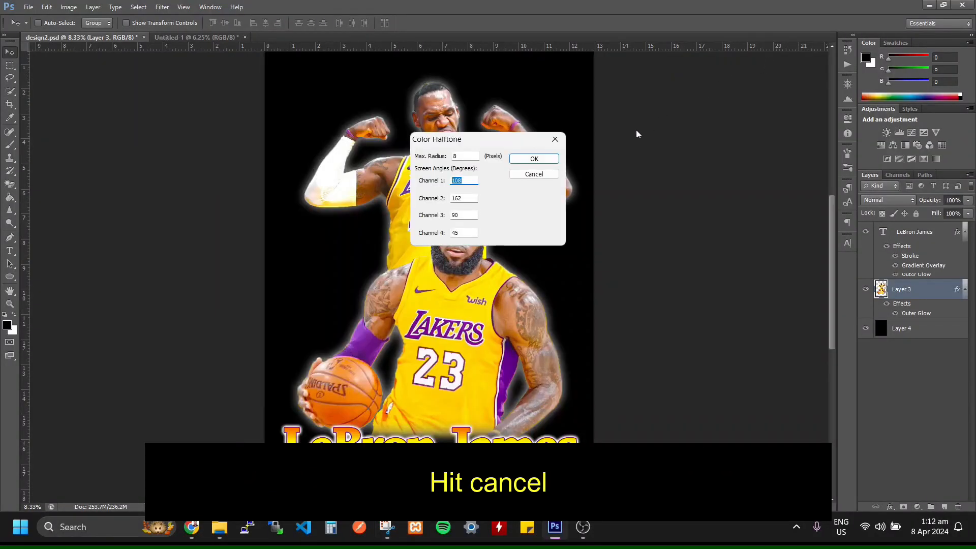
# Dismiss the Color Halftone settings and duplicate the Red channel as Red copy within design2.psd.
pyautogui.click(536, 179)
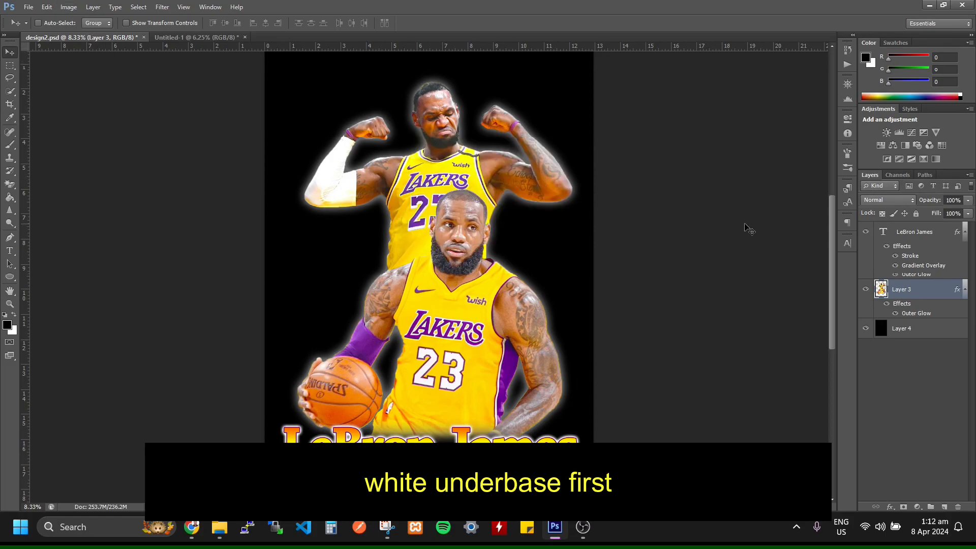
pyautogui.click(897, 175)
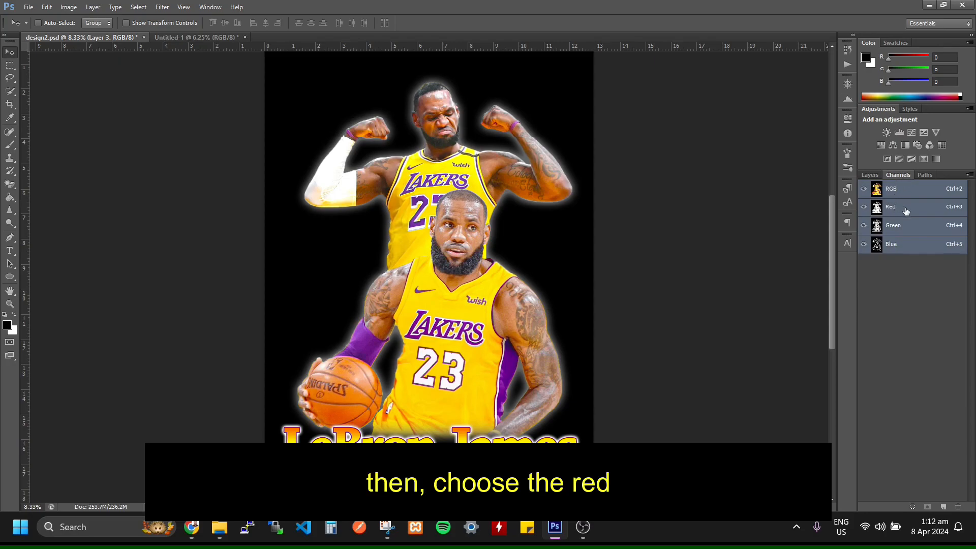
pyautogui.click(905, 212)
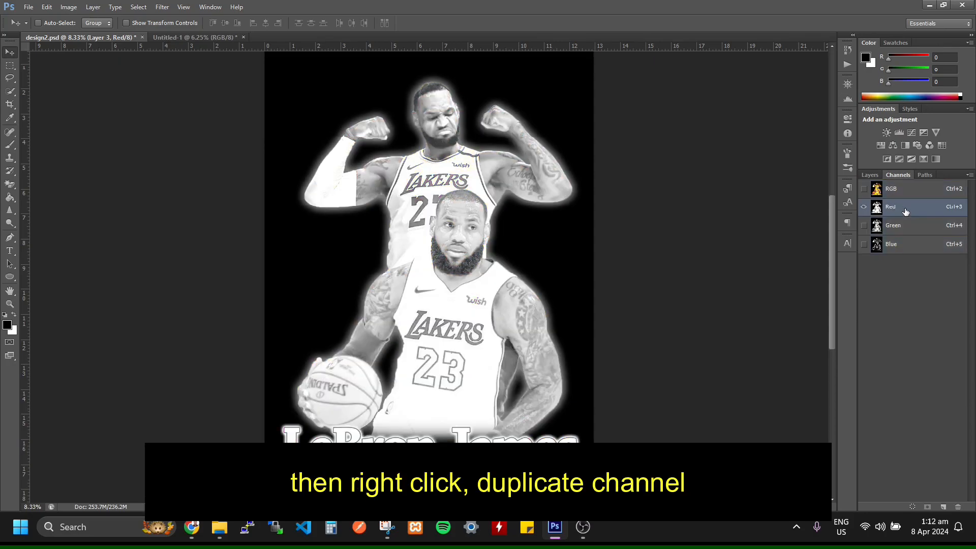
pyautogui.rightClick(910, 210)
pyautogui.click(899, 214)
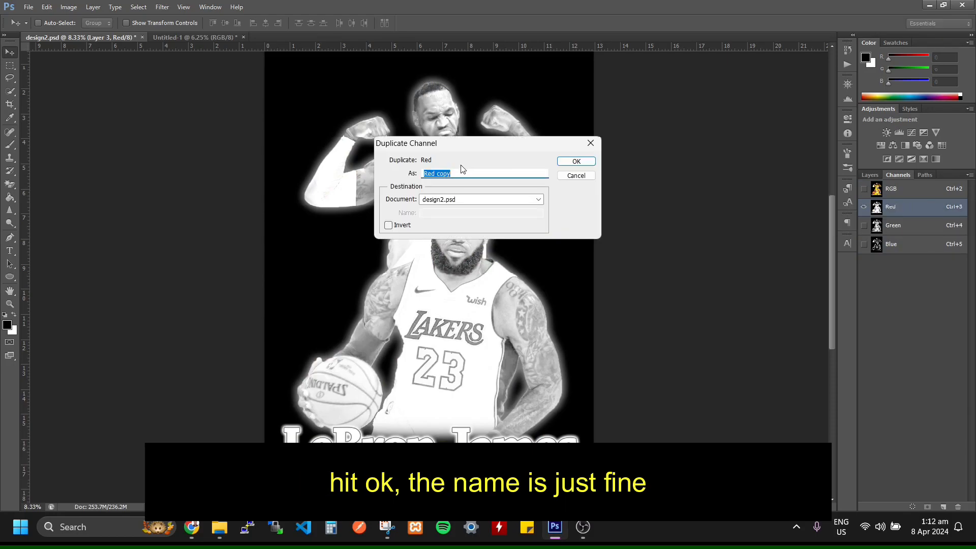
pyautogui.click(575, 161)
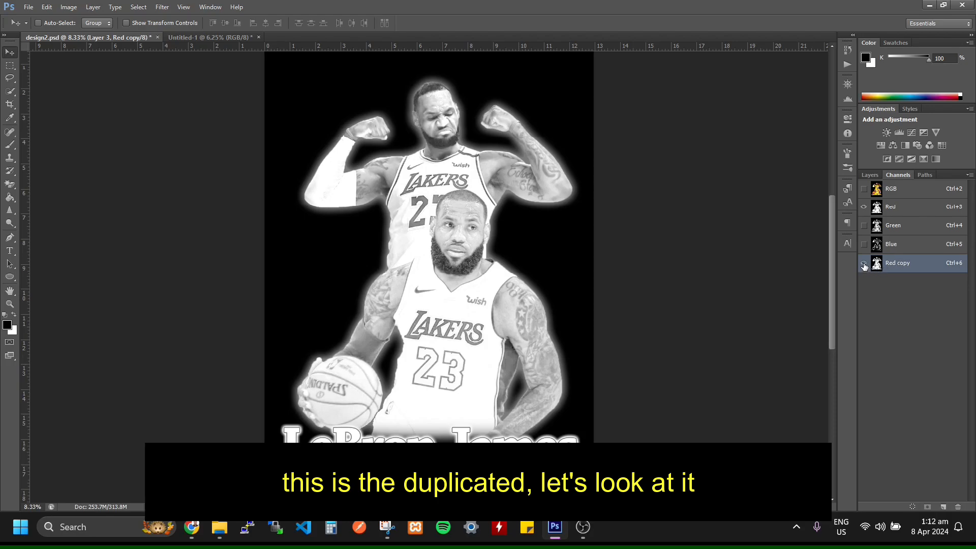
# Show only the Red copy channel, hiding Red, and invert its tones.
pyautogui.click(863, 264)
pyautogui.click(864, 208)
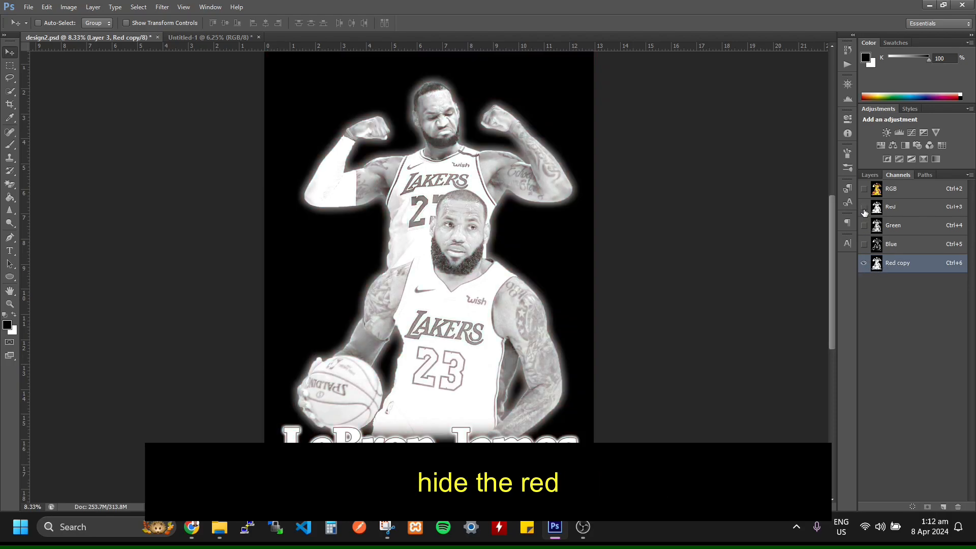
pyautogui.click(864, 207)
pyautogui.click(865, 207)
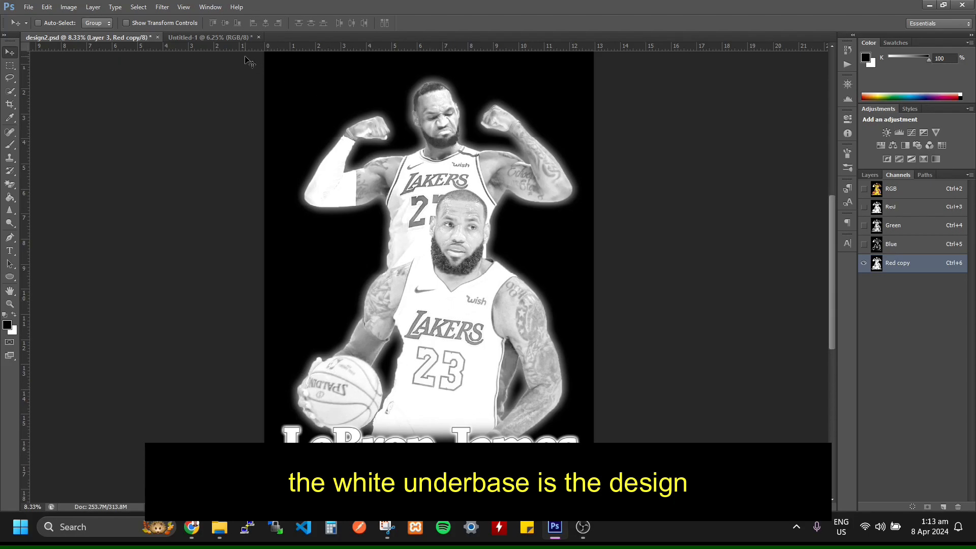
pyautogui.click(69, 7)
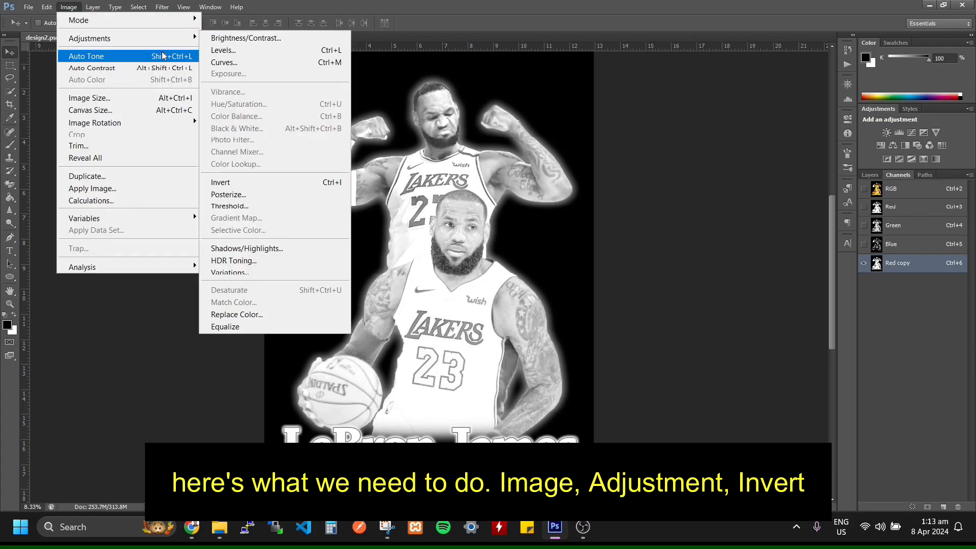
pyautogui.click(257, 183)
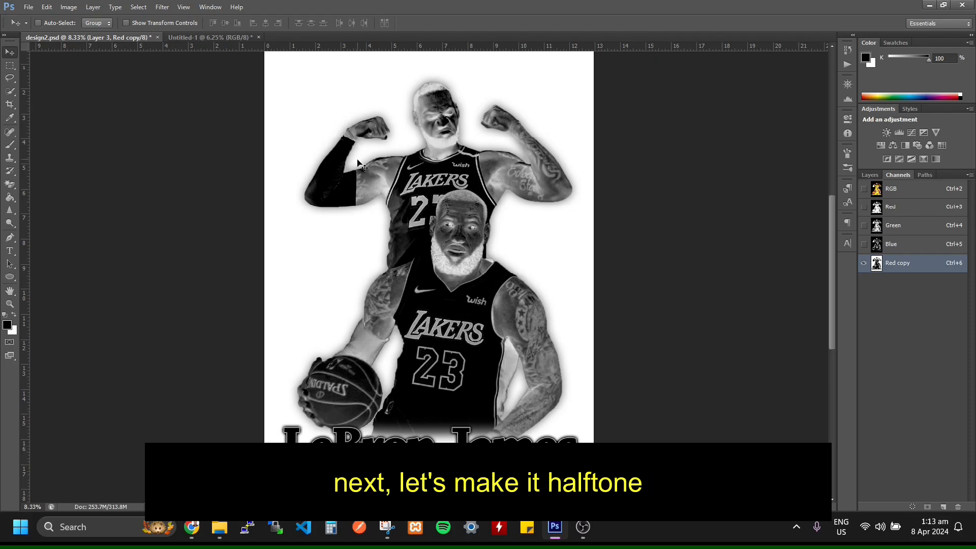
# Start converting the Red copy channel to Bitmap mode, discarding the other channels, at 600 pixels/inch output using the Halftone Screen method.
pyautogui.click(69, 7)
pyautogui.moveTo(130, 22)
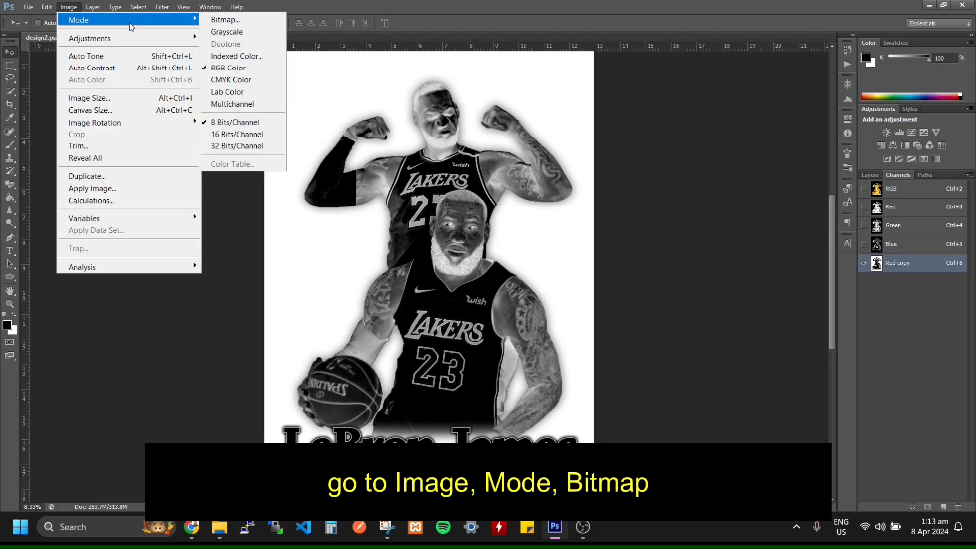
pyautogui.click(216, 19)
pyautogui.click(468, 200)
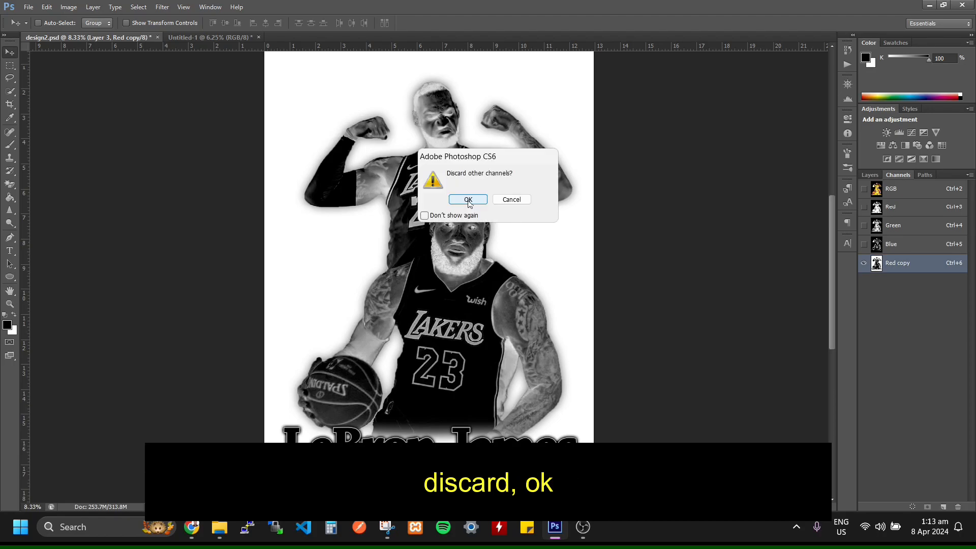
pyautogui.click(468, 200)
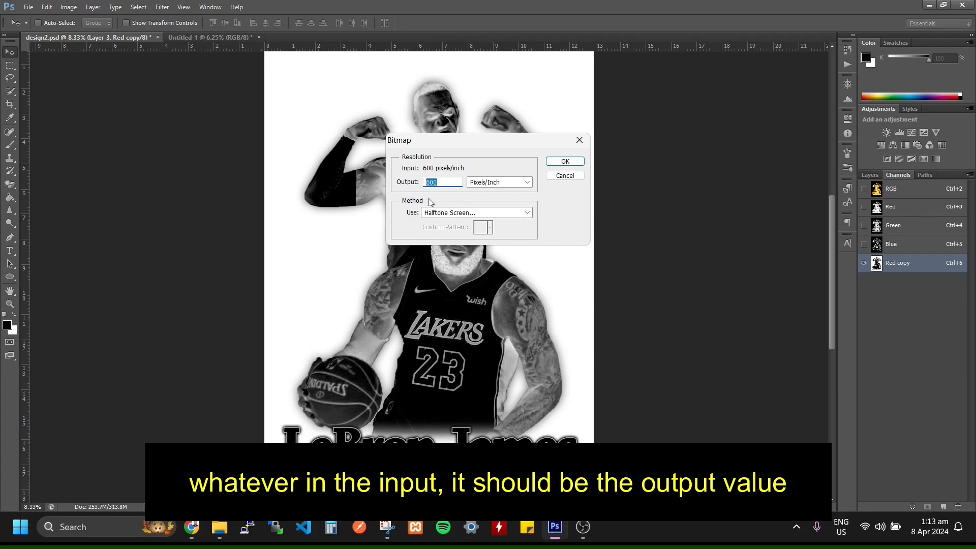
pyautogui.click(565, 161)
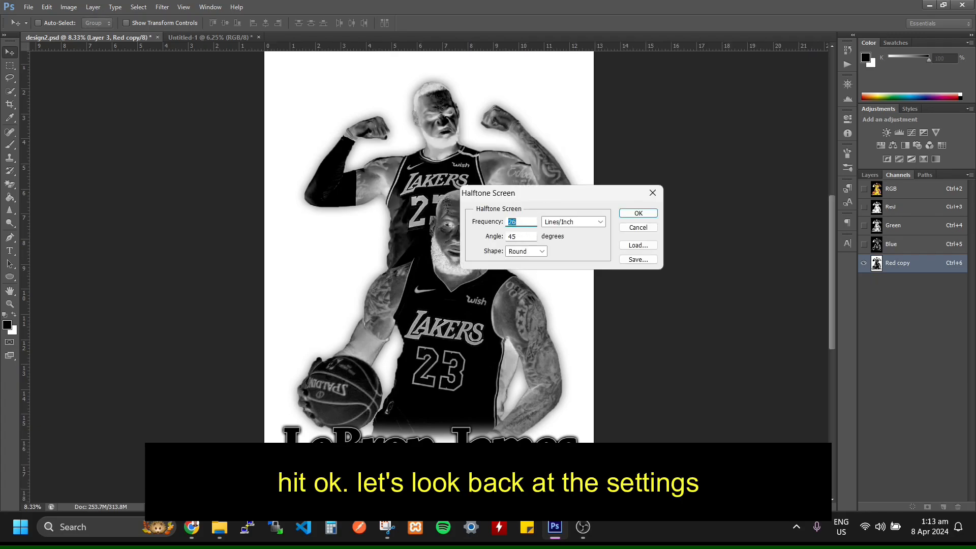
# Check the captured channel angles in Snipping Tool, then apply the halftone screen at 26 lines/inch, 90 degrees, Round shape.
pyautogui.click(386, 527)
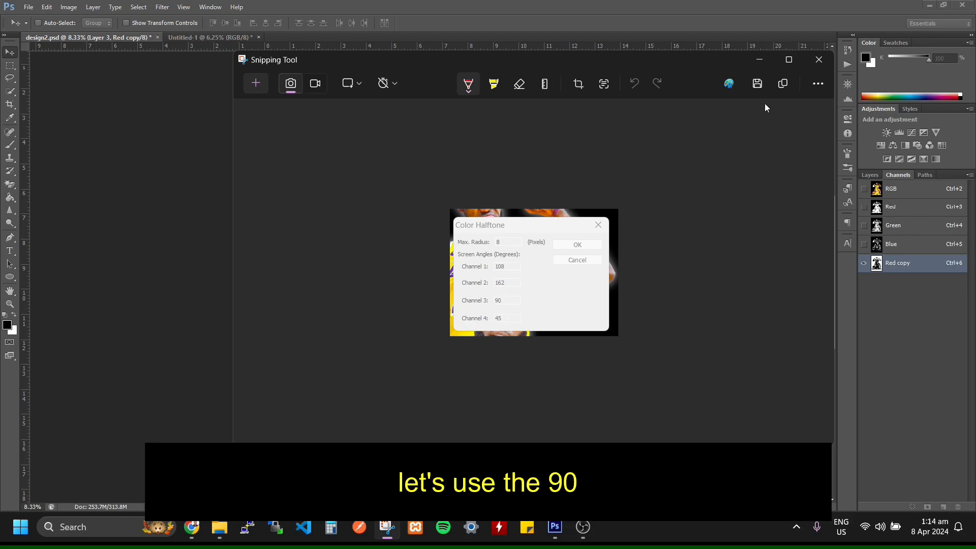
pyautogui.click(760, 59)
pyautogui.doubleClick(513, 236)
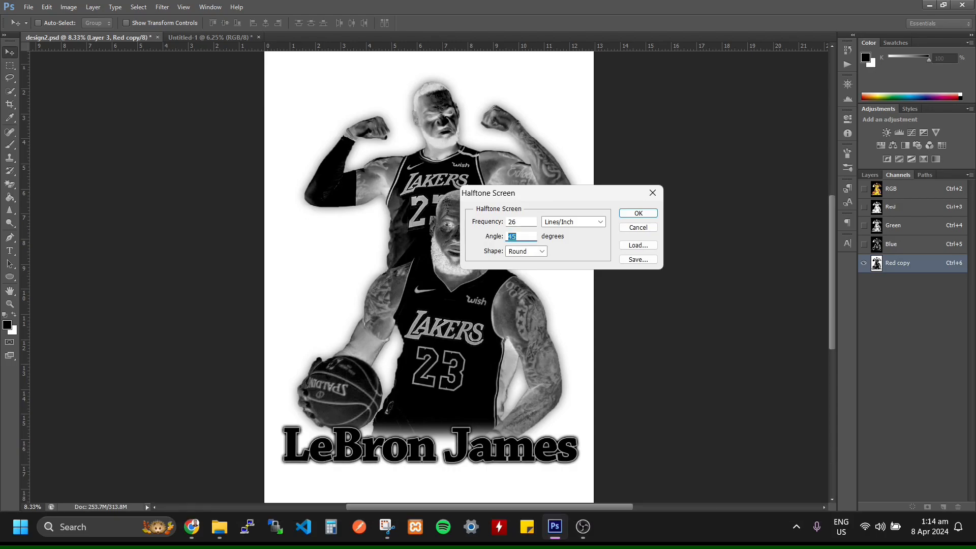
pyautogui.write('90')
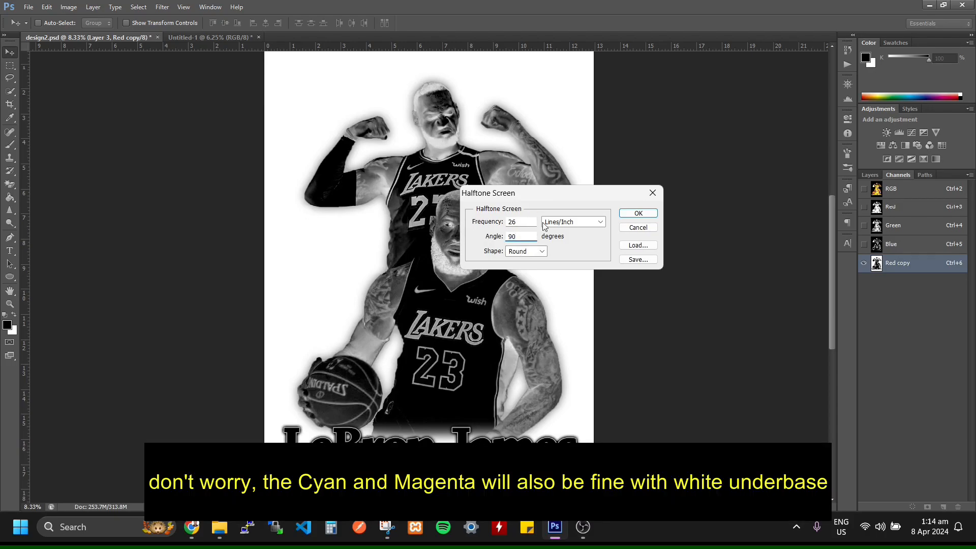
pyautogui.click(638, 214)
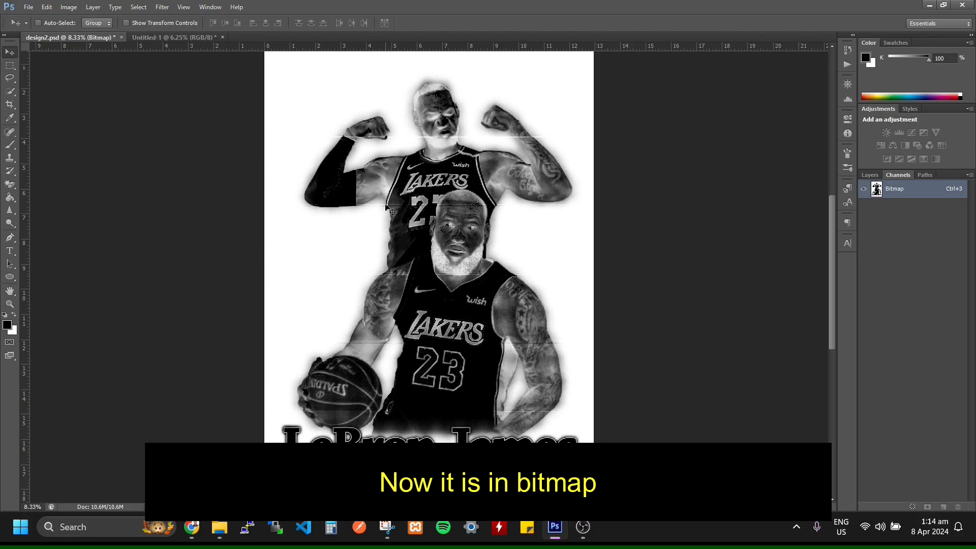
# Inspect the halftone dots up close and convert the bitmap to Grayscale with size ratio 1, then to RGB Color.
pyautogui.hotkey('ctrl', '+')
pyautogui.hotkey('ctrl', '+')
pyautogui.hotkey('ctrl', '+')
pyautogui.hotkey('ctrl', '+')
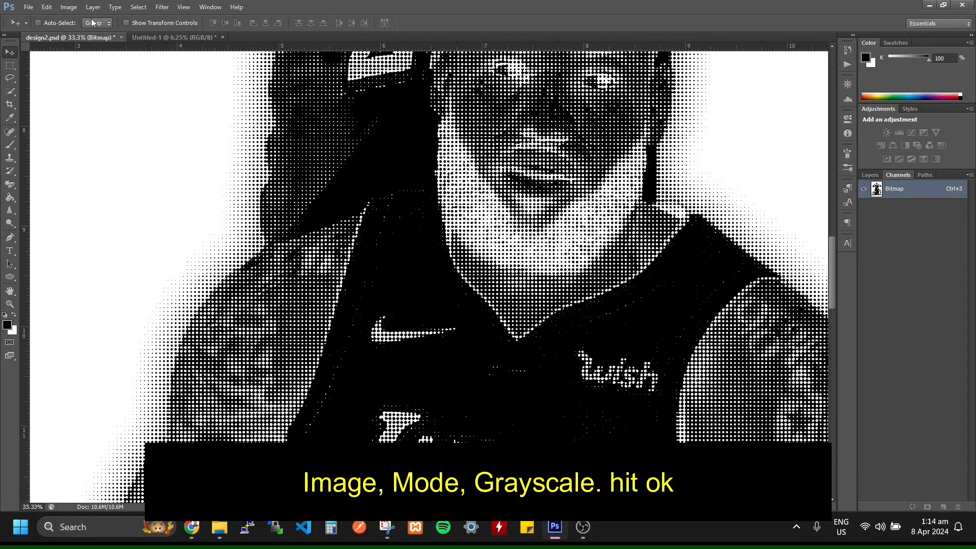
pyautogui.click(68, 7)
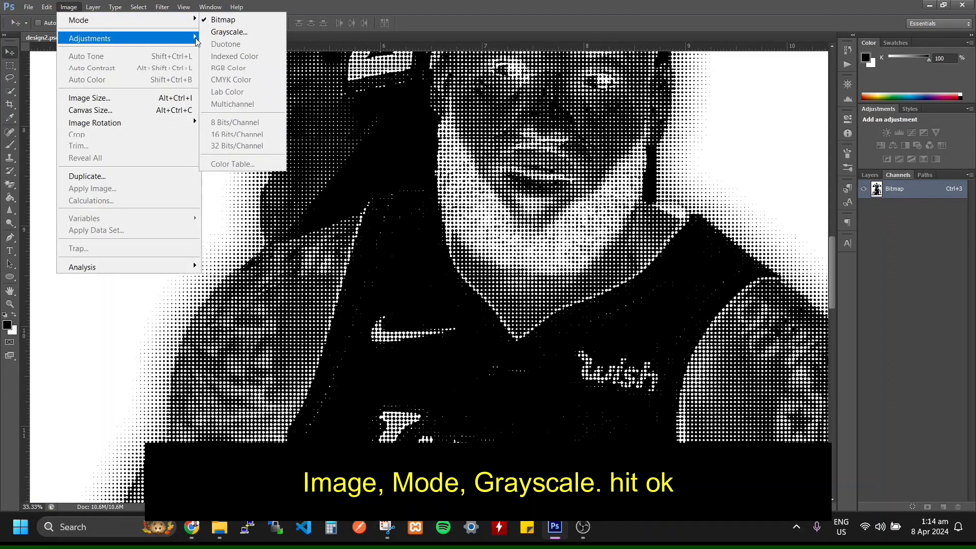
pyautogui.click(228, 31)
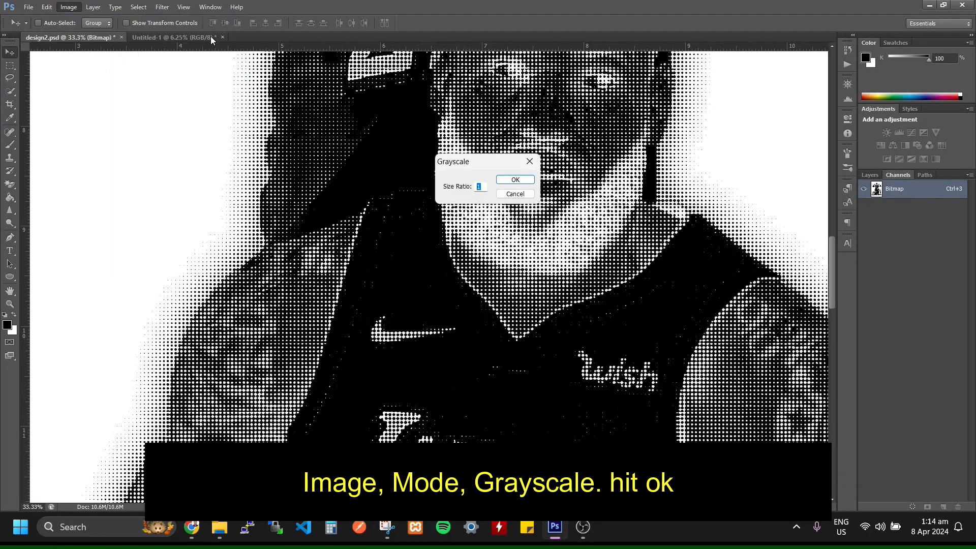
pyautogui.click(514, 181)
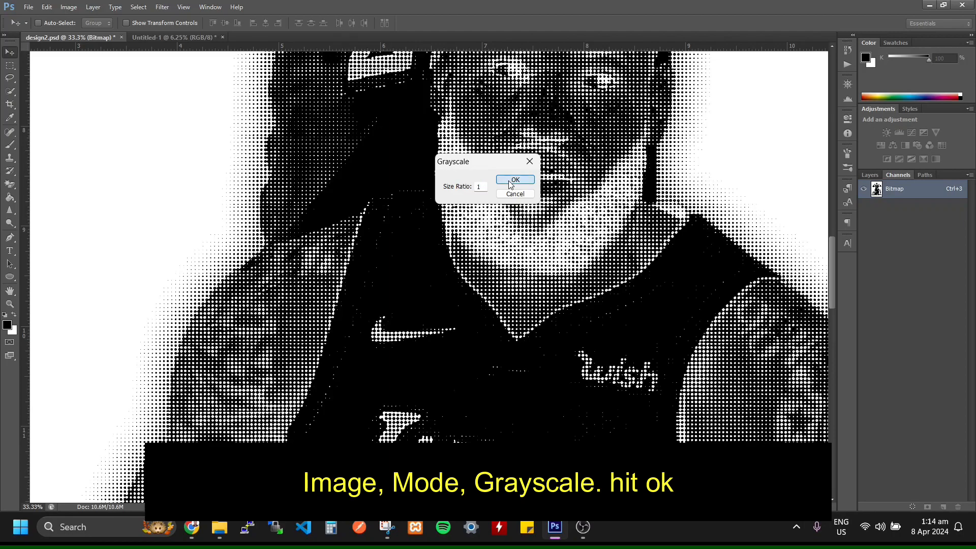
pyautogui.click(70, 8)
pyautogui.moveTo(81, 20)
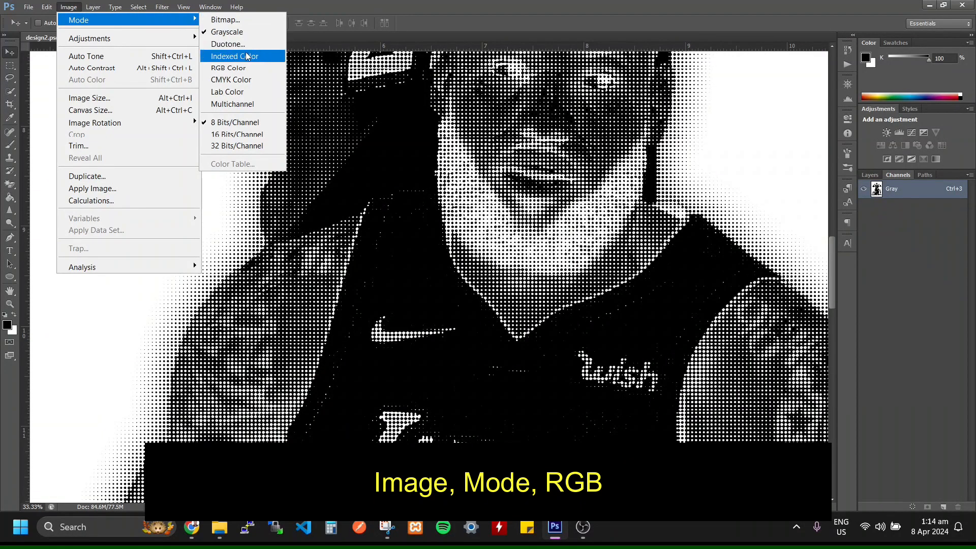
pyautogui.click(243, 68)
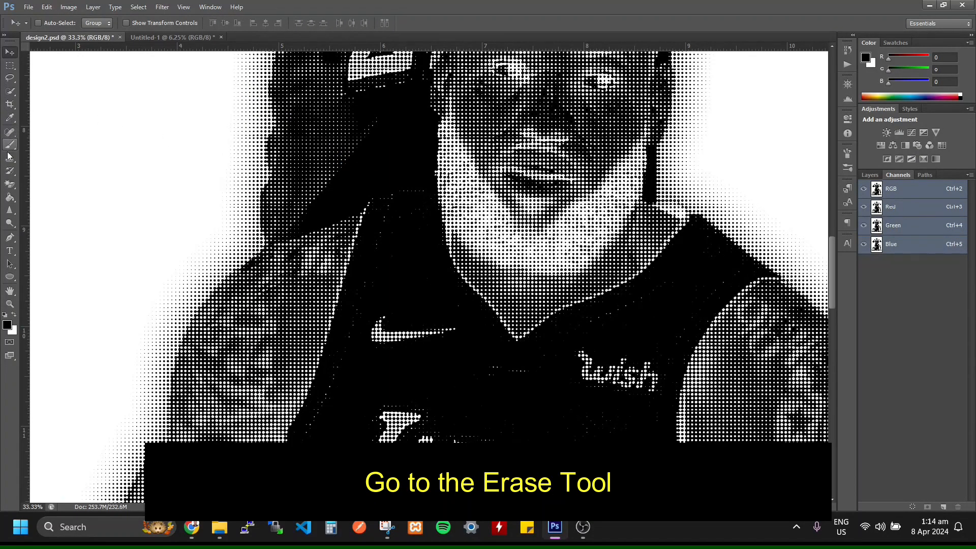
# Erase all white areas of the halftone with the Magic Eraser, keeping Anti-alias and Contiguous off.
pyautogui.click(9, 187)
pyautogui.click(9, 187)
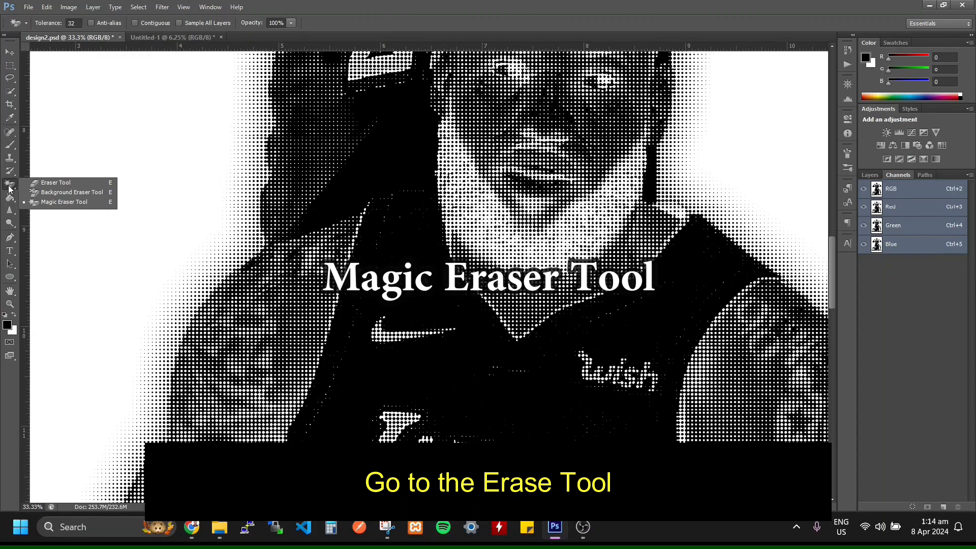
pyautogui.click(54, 204)
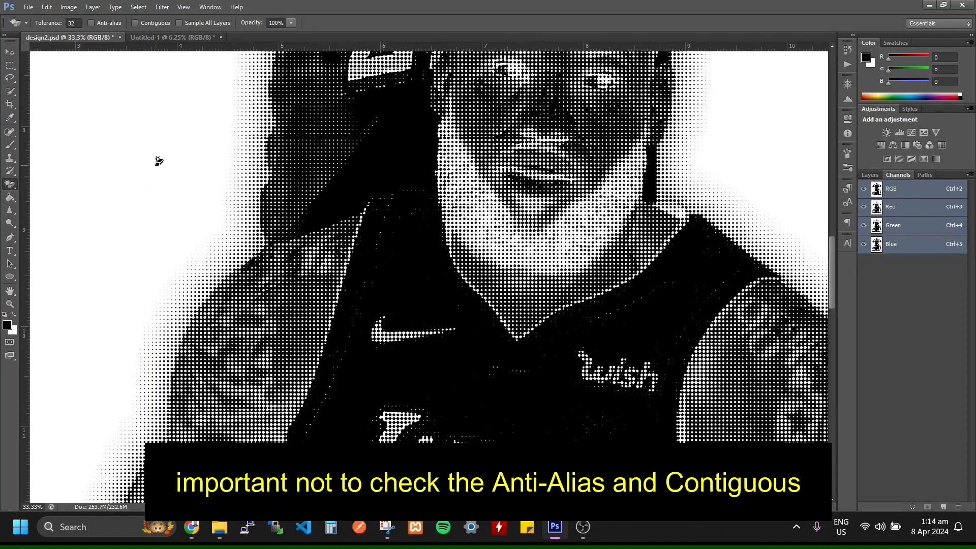
pyautogui.click(135, 24)
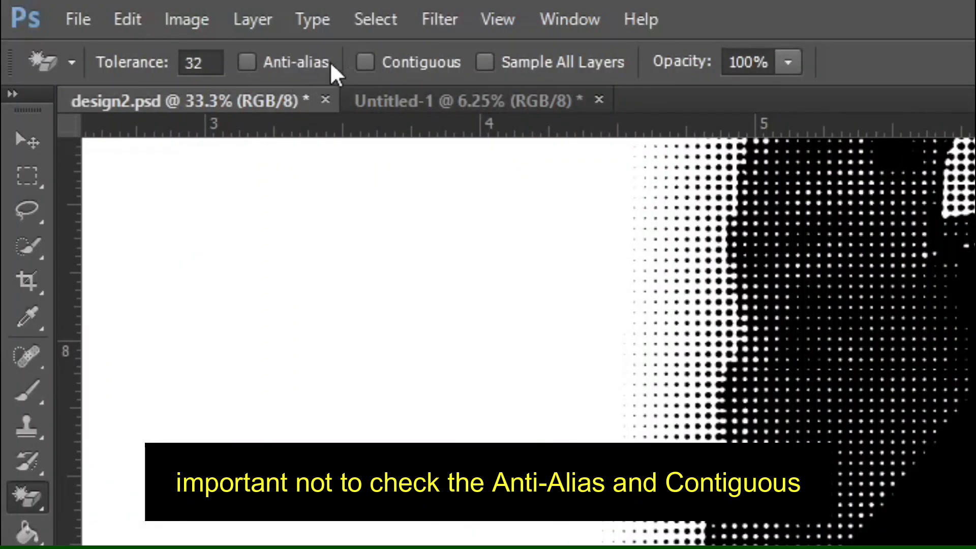
pyautogui.click(364, 62)
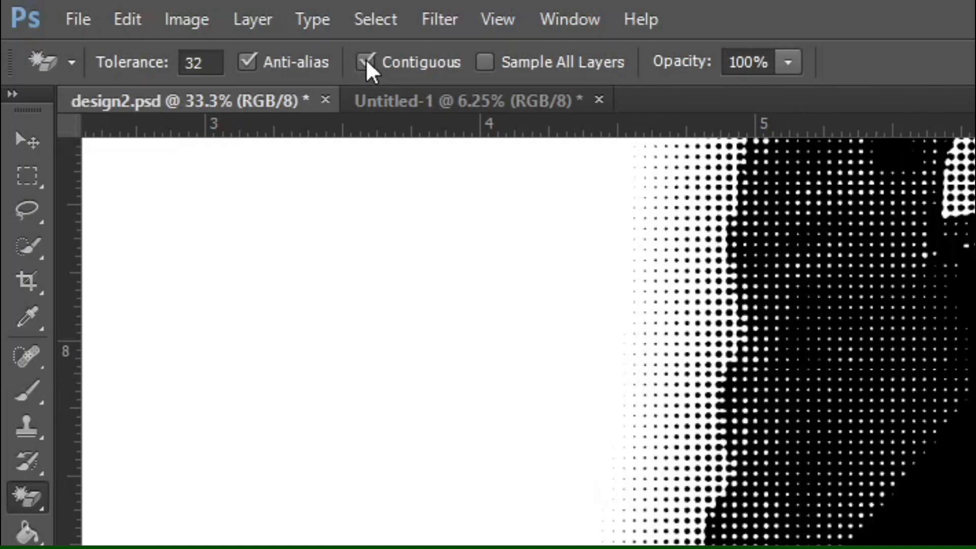
pyautogui.click(247, 63)
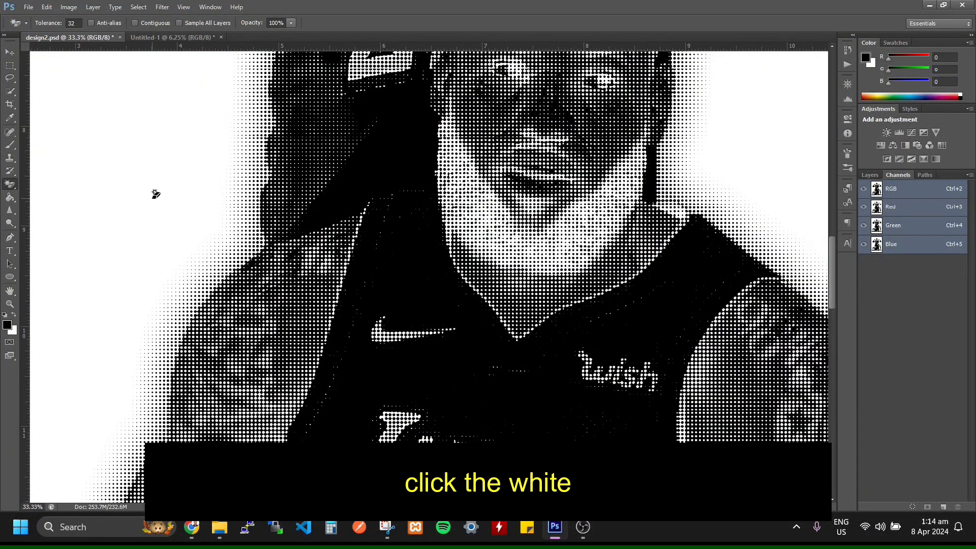
pyautogui.click(154, 193)
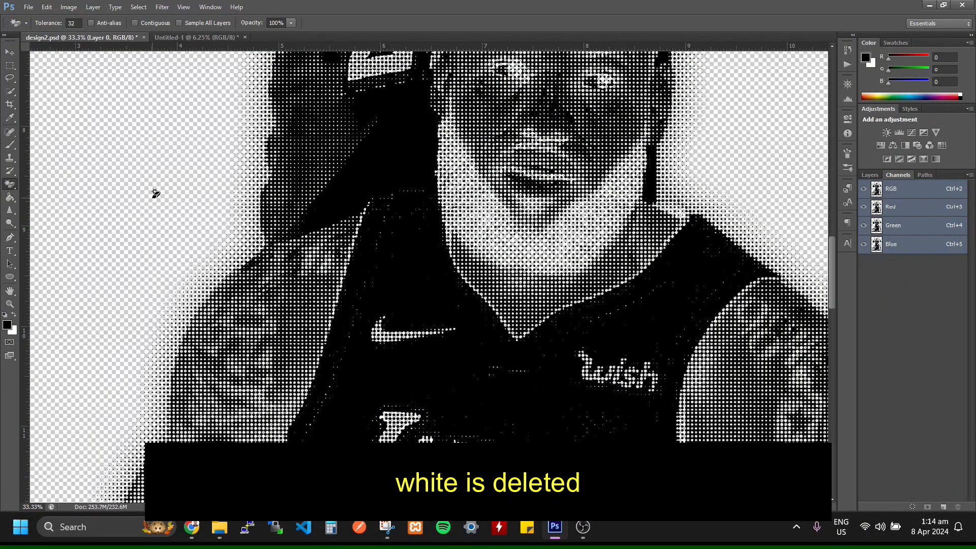
# Select and copy the whole halftone artwork, and paste it in place as a new layer in the Untitled-1 document.
pyautogui.press('v')
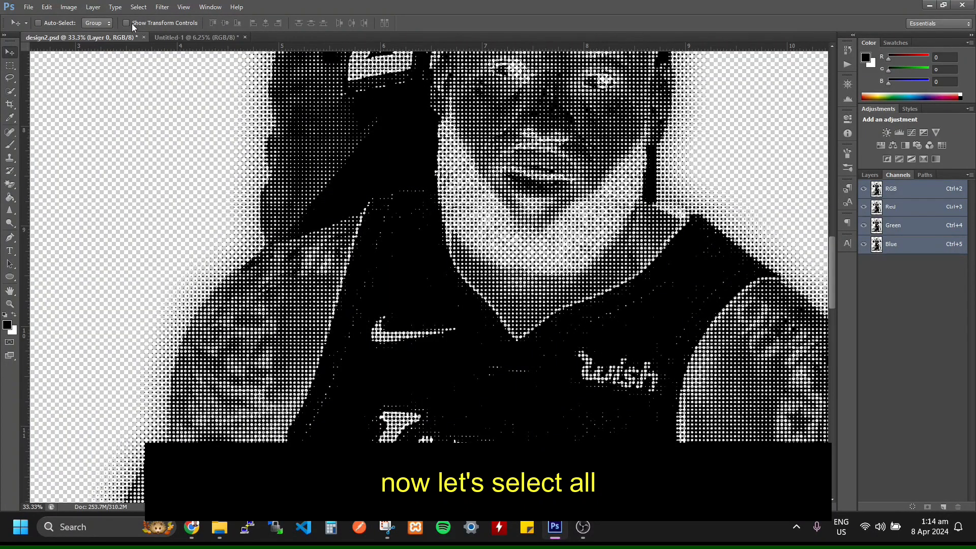
pyautogui.click(138, 6)
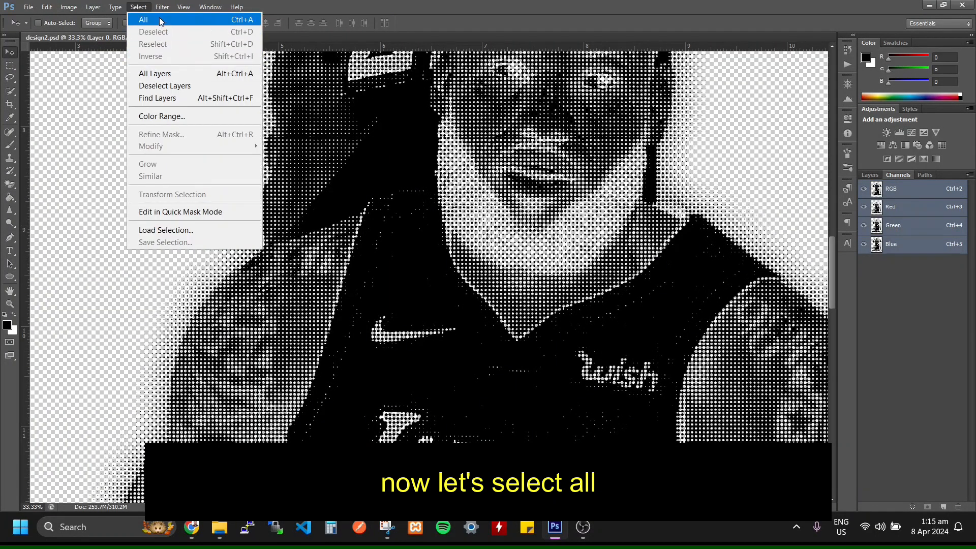
pyautogui.hotkey('ctrl', 'a')
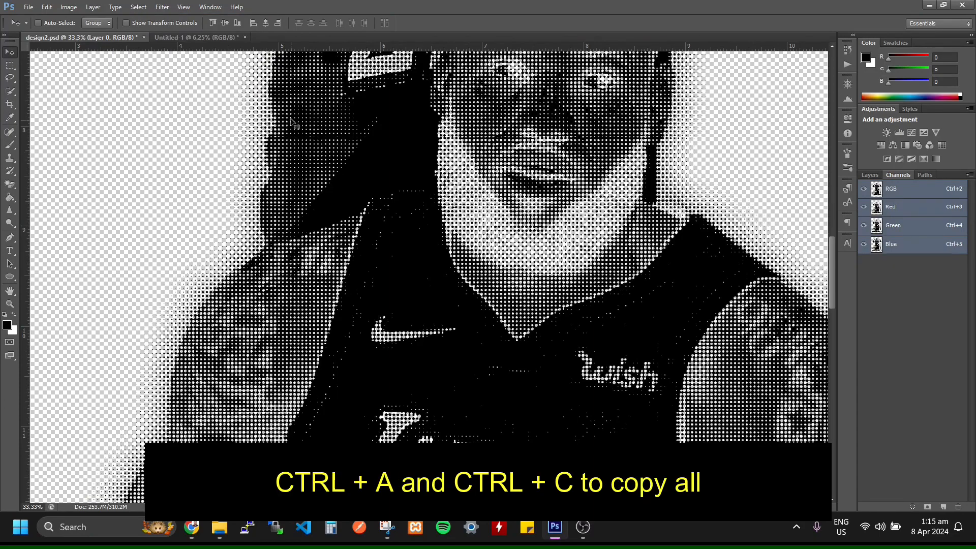
pyautogui.click(168, 38)
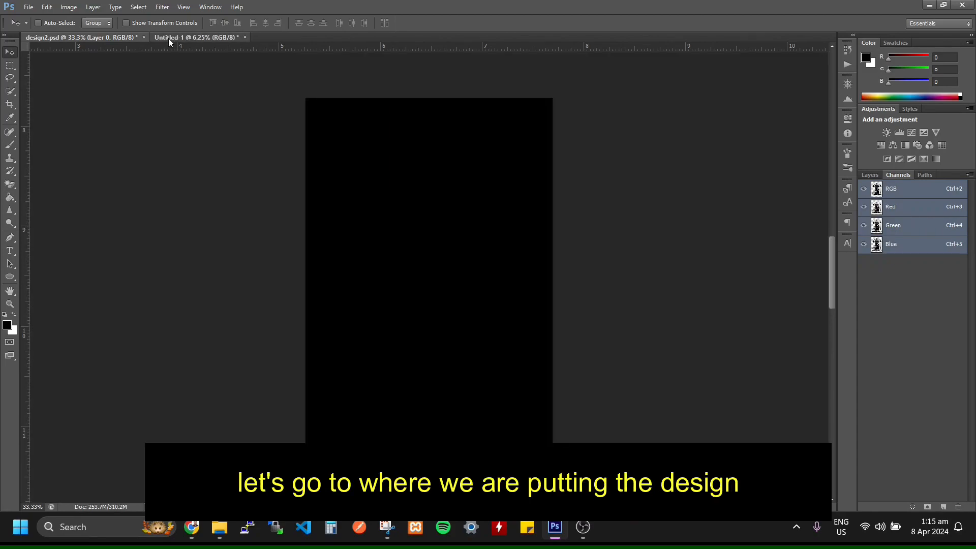
pyautogui.click(868, 175)
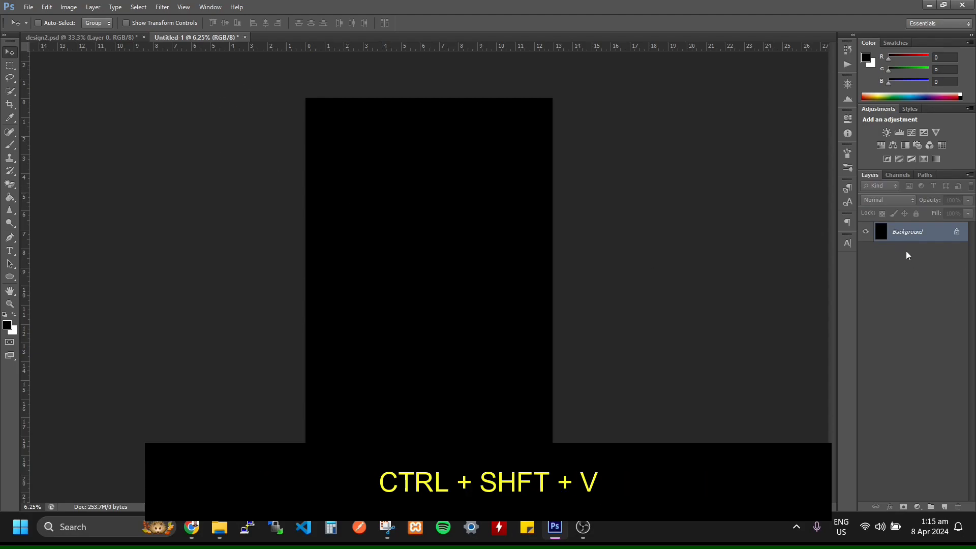
pyautogui.hotkey('ctrl', 'shift', 'v')
# Rename the pasted halftone layer in Untitled-1 as "white base".
pyautogui.doubleClick(904, 232)
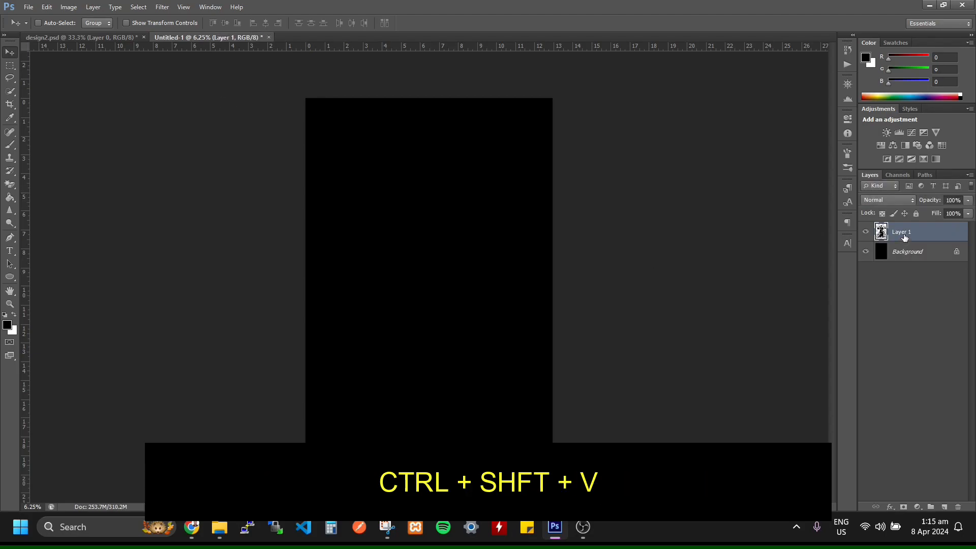
pyautogui.write('white base')
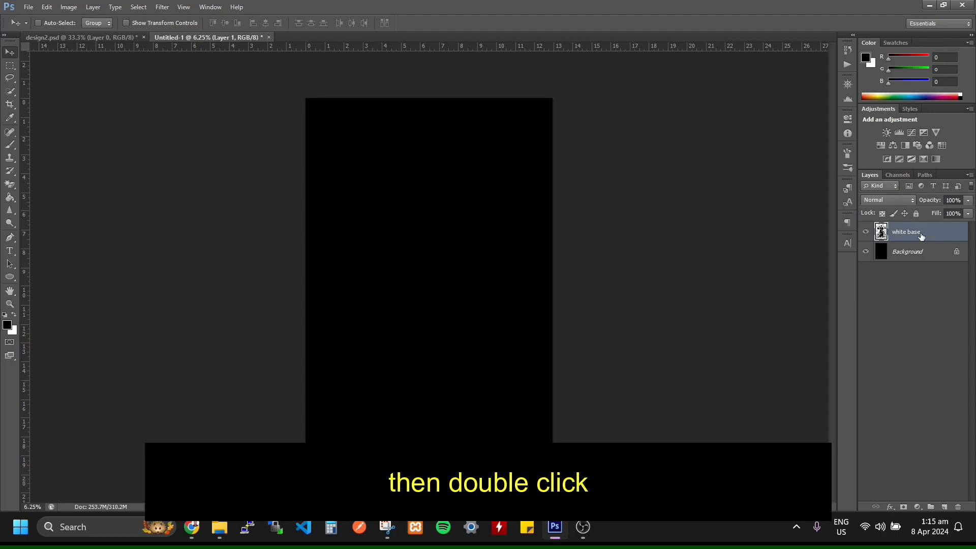
pyautogui.press('Return')
# Apply a white Color Overlay to the white base layer in Normal blend mode at 100% opacity.
pyautogui.doubleClick(933, 235)
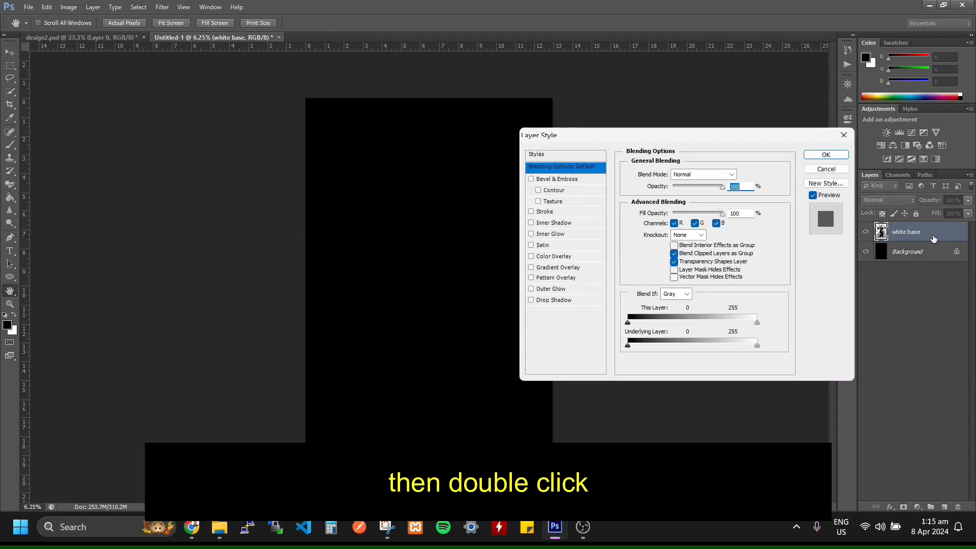
pyautogui.click(550, 258)
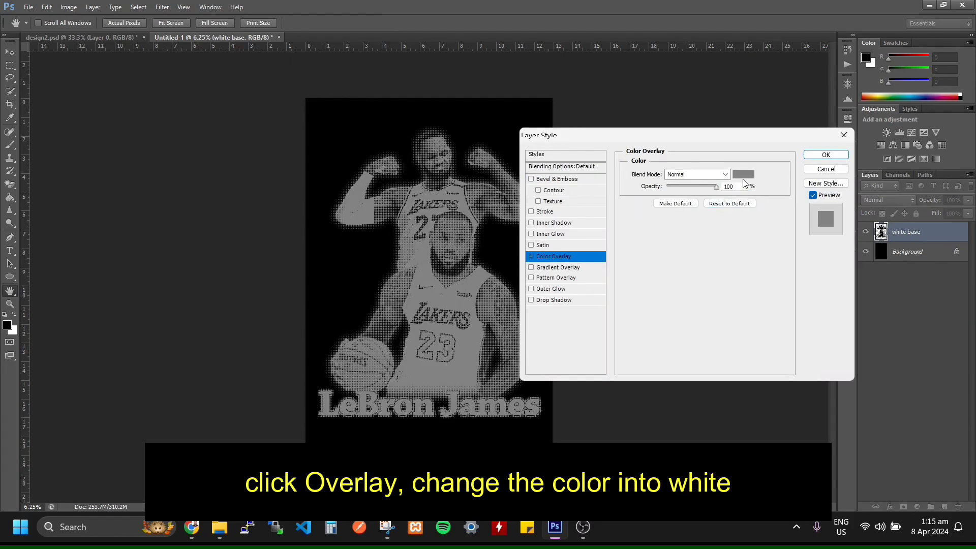
pyautogui.click(745, 176)
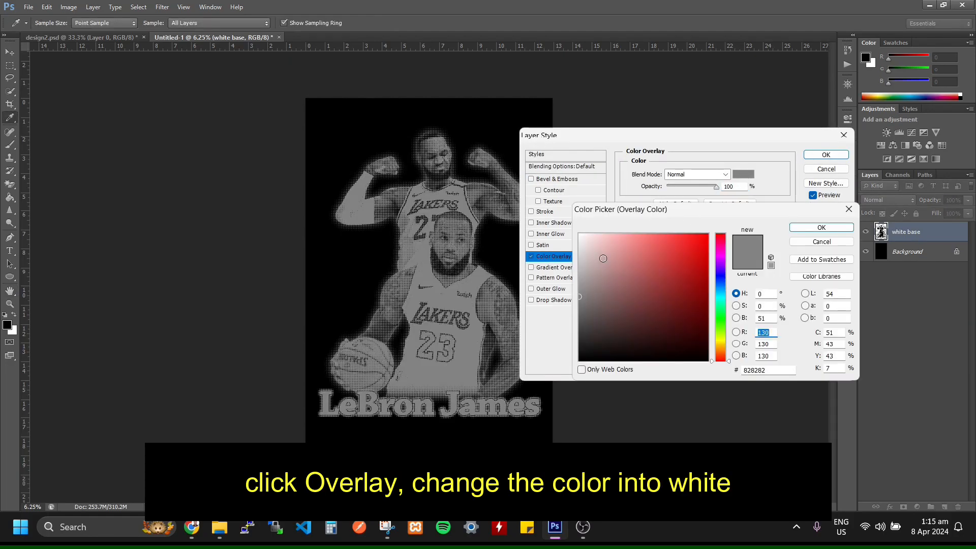
pyautogui.moveTo(603, 259); pyautogui.dragTo(542, 211)
pyautogui.click(810, 229)
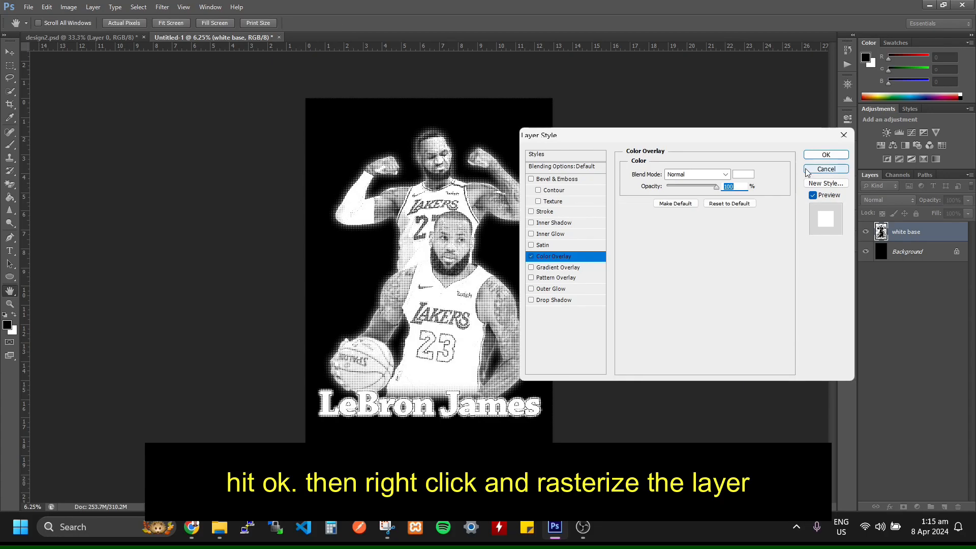
pyautogui.click(825, 155)
# Rasterize the layer style of the white base layer and inspect the white halftone up close.
pyautogui.rightClick(925, 235)
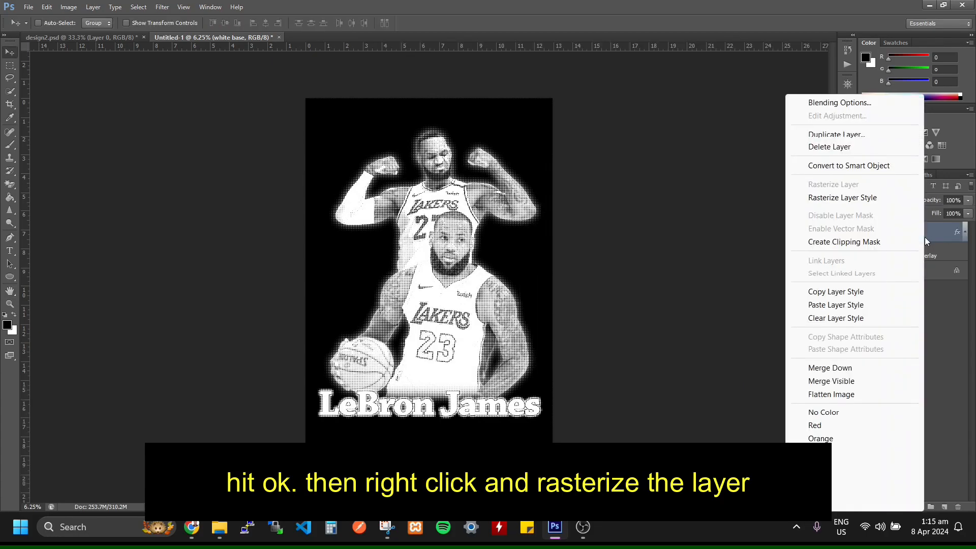
pyautogui.click(870, 196)
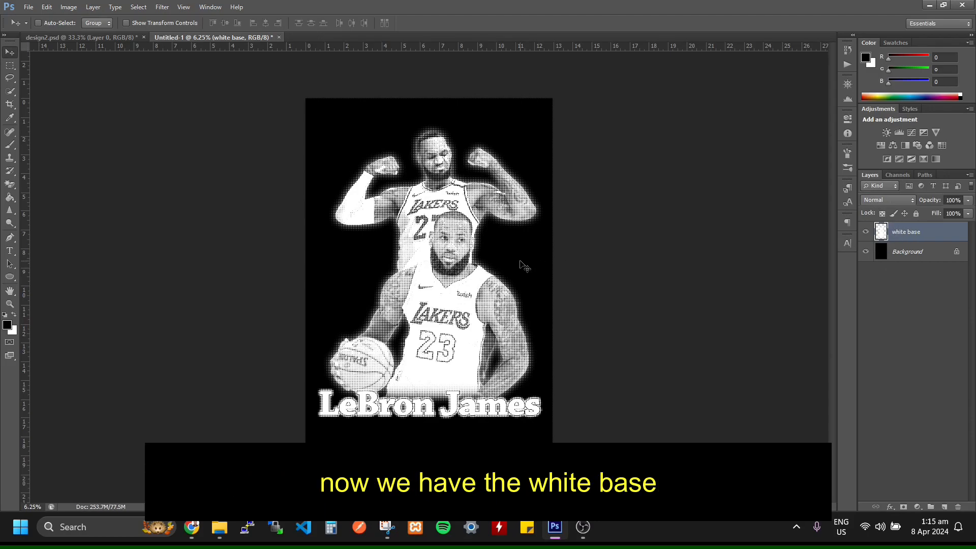
pyautogui.hotkey('ctrl', '+')
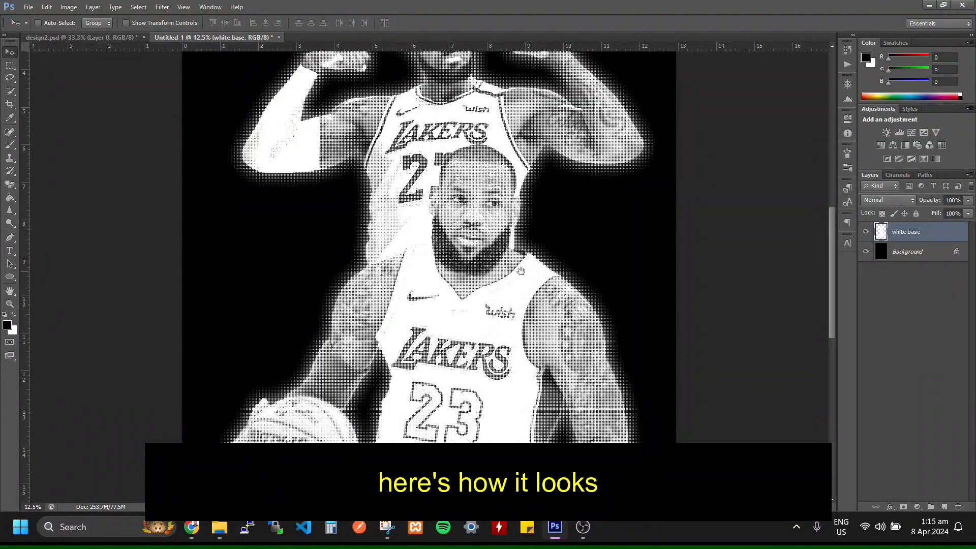
pyautogui.hotkey('ctrl', '+')
pyautogui.moveTo(510, 282); pyautogui.dragTo(505, 378)
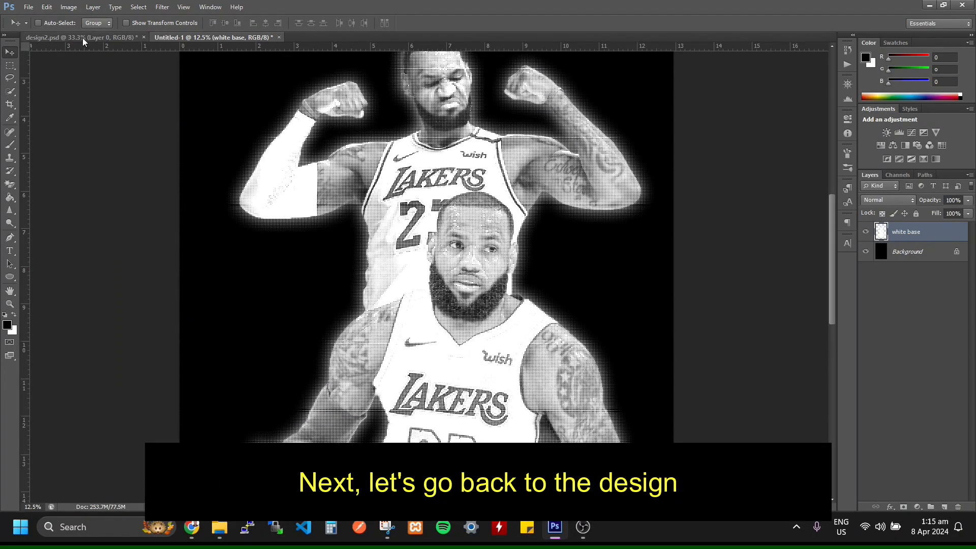
# In design2.psd, swap the foreground and background colors and fill the black Layer 4 with the white foreground color, Normal mode, 100% opacity.
pyautogui.click(82, 37)
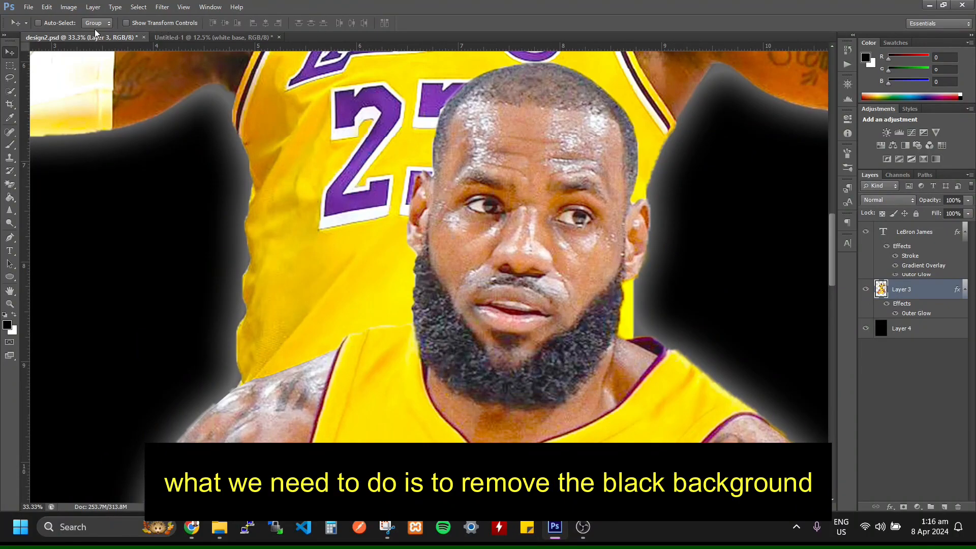
pyautogui.click(922, 331)
pyautogui.click(867, 329)
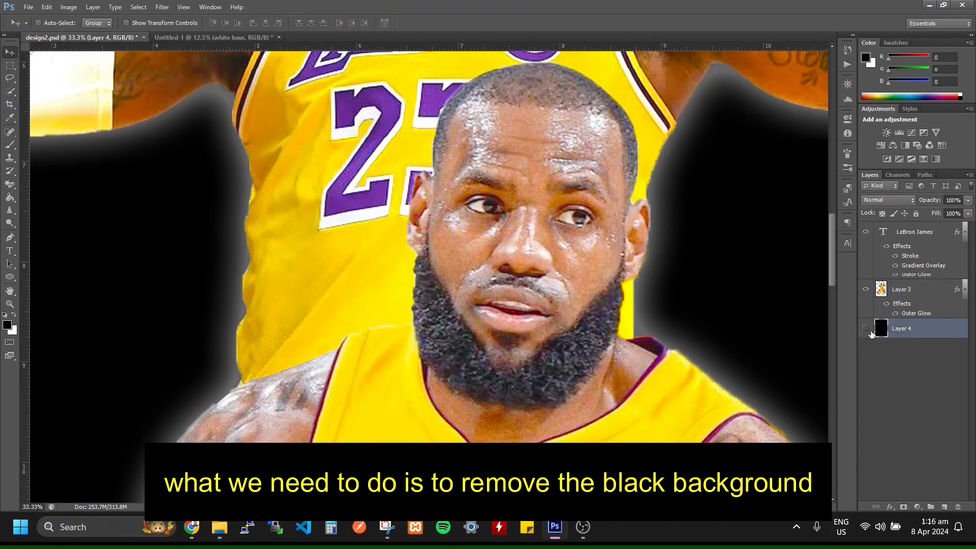
pyautogui.click(866, 328)
pyautogui.click(14, 316)
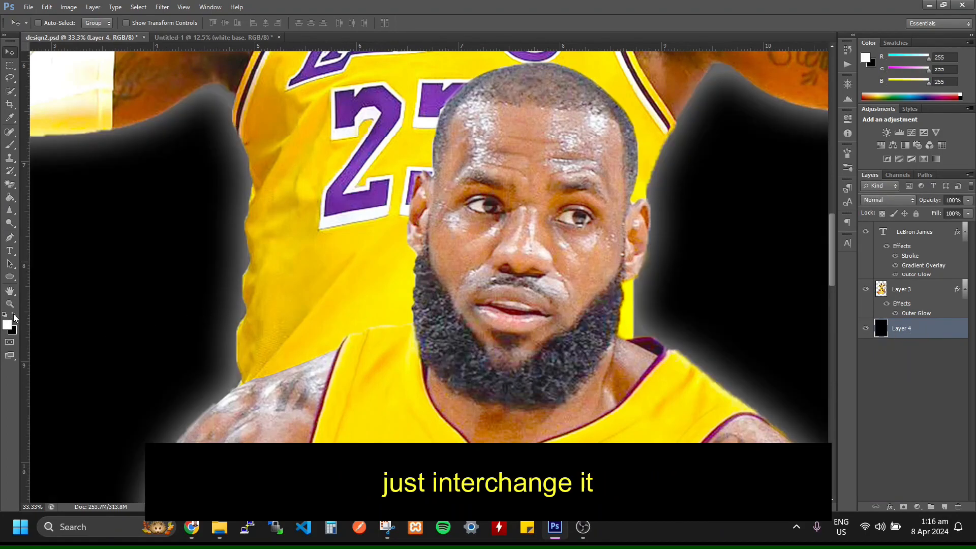
pyautogui.click(51, 8)
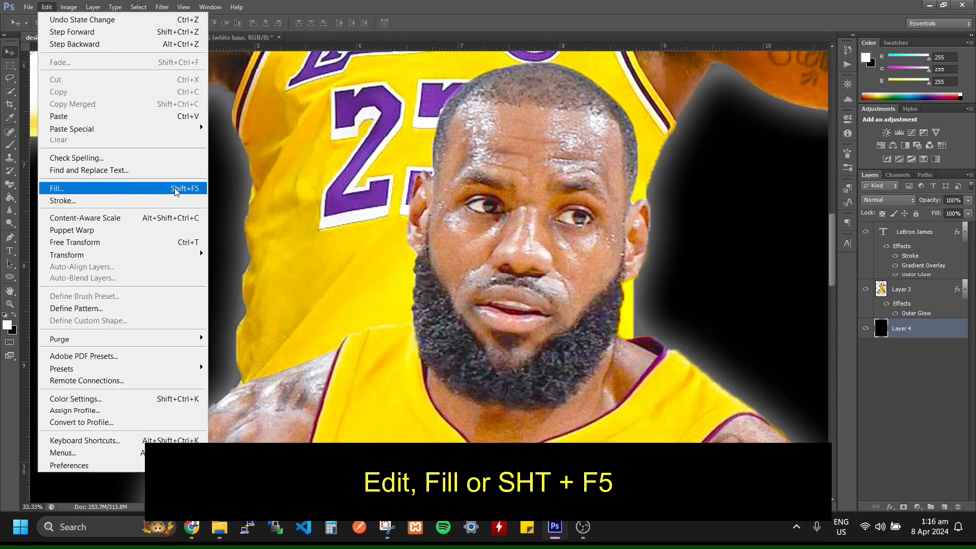
pyautogui.click(57, 189)
pyautogui.click(473, 169)
pyautogui.click(474, 168)
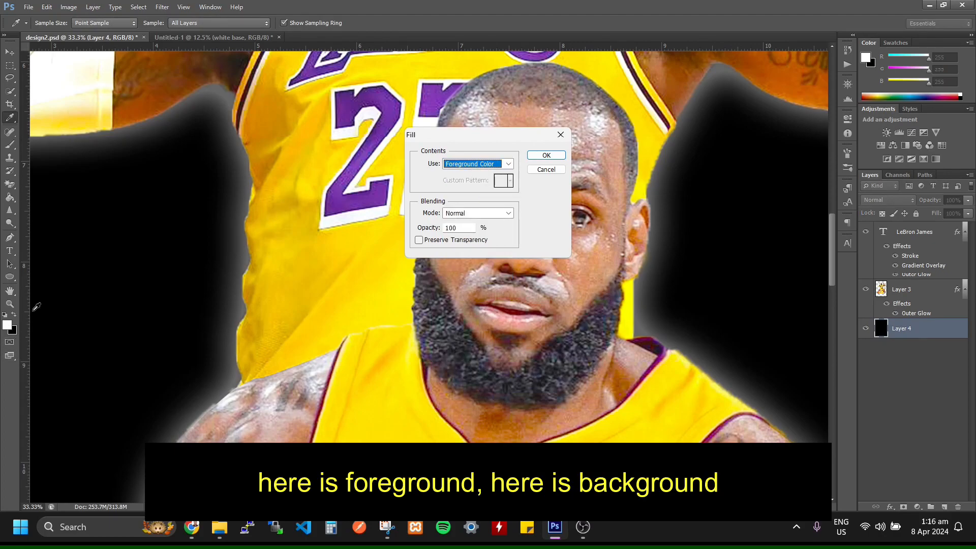
pyautogui.click(546, 155)
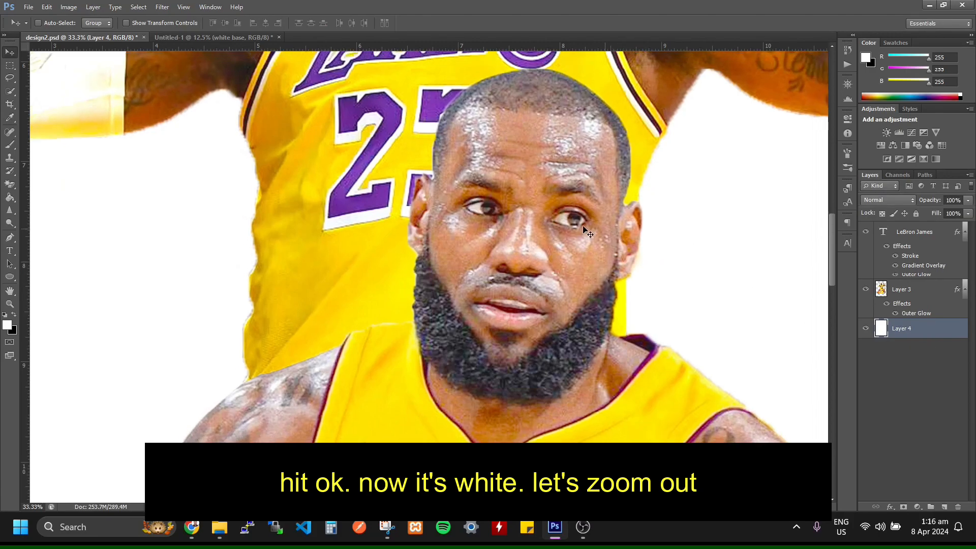
# Save the design as a JPEG copy, design2.jpg, in the project folder with quality 12 Maximum, Progressive format and 3 scans.
pyautogui.hotkey('ctrl', '-')
pyautogui.hotkey('ctrl', '-')
pyautogui.hotkey('ctrl', '-')
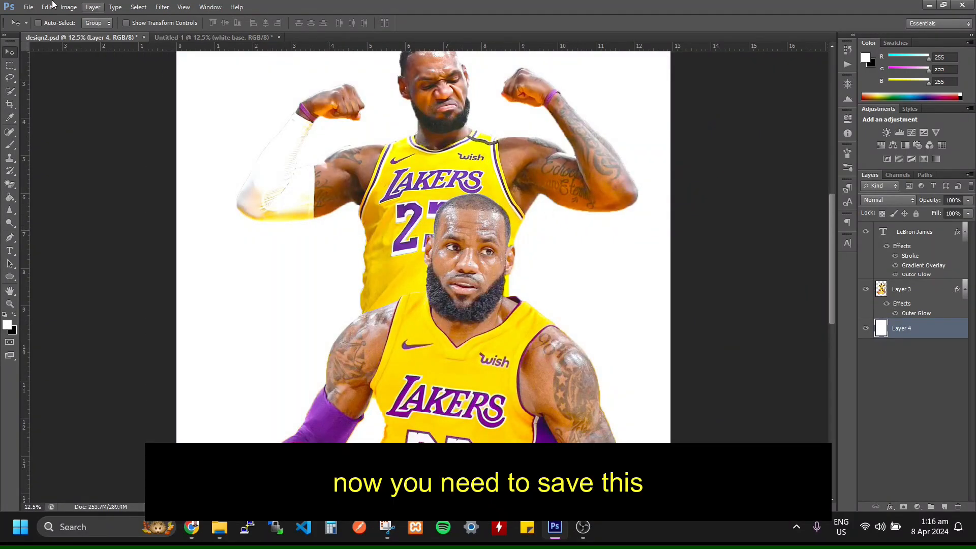
pyautogui.click(28, 7)
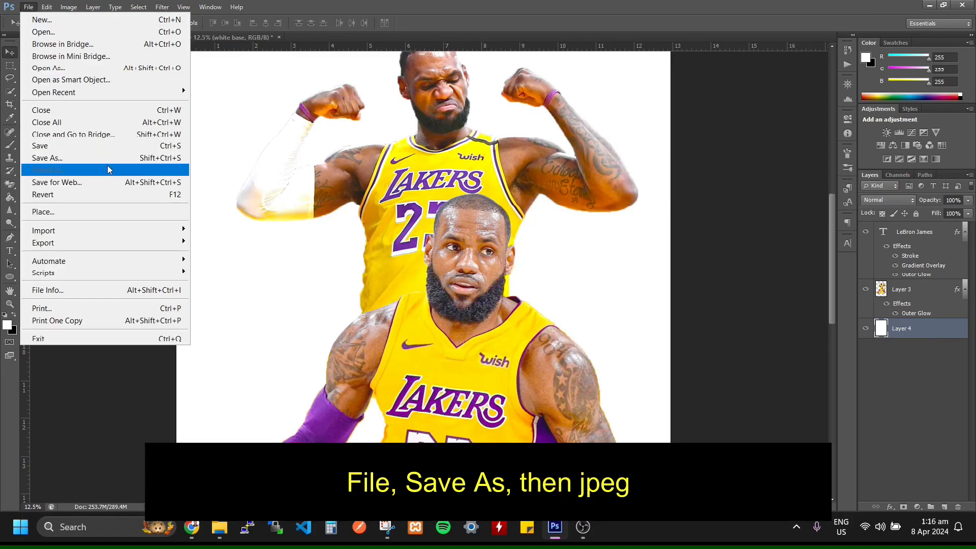
pyautogui.click(109, 159)
pyautogui.click(577, 293)
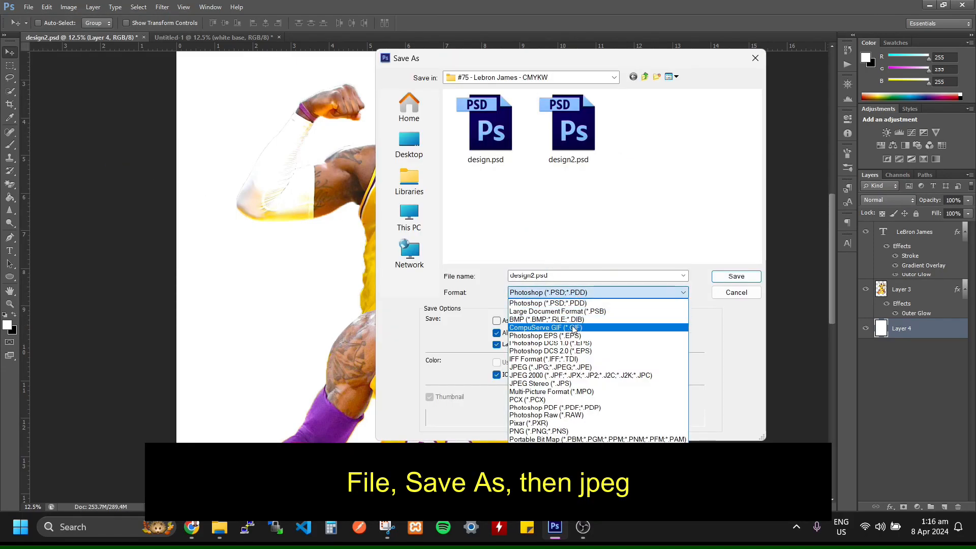
pyautogui.click(564, 367)
pyautogui.click(732, 276)
pyautogui.click(487, 203)
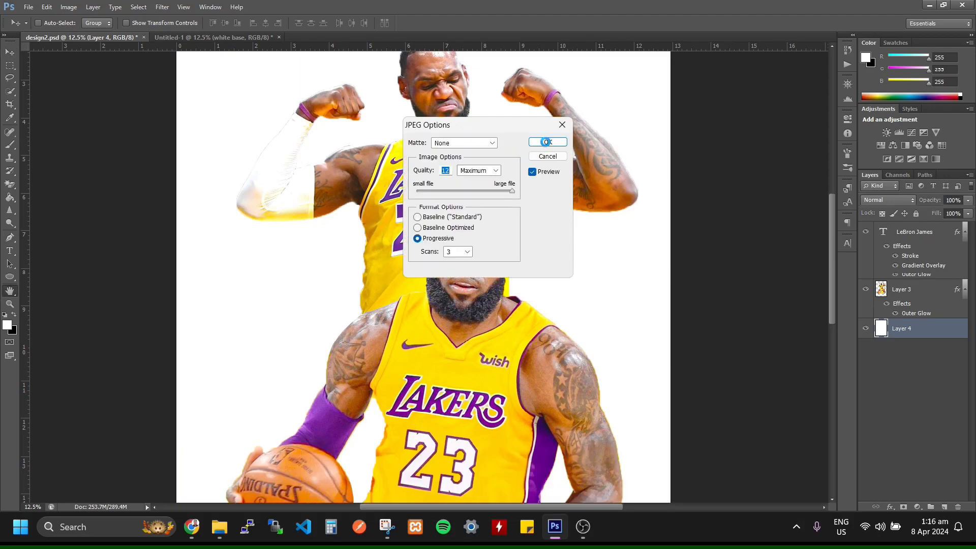
pyautogui.click(547, 142)
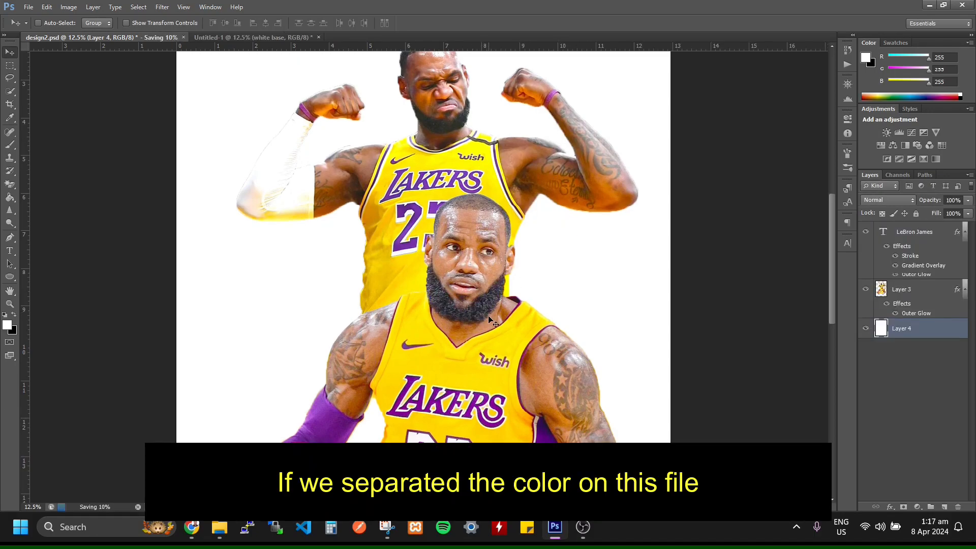
# Open design2.jpg, the flattened white-background version of the design, from the #75 - Lebron James - CMYKW folder.
pyautogui.moveTo(528, 391); pyautogui.dragTo(515, 368)
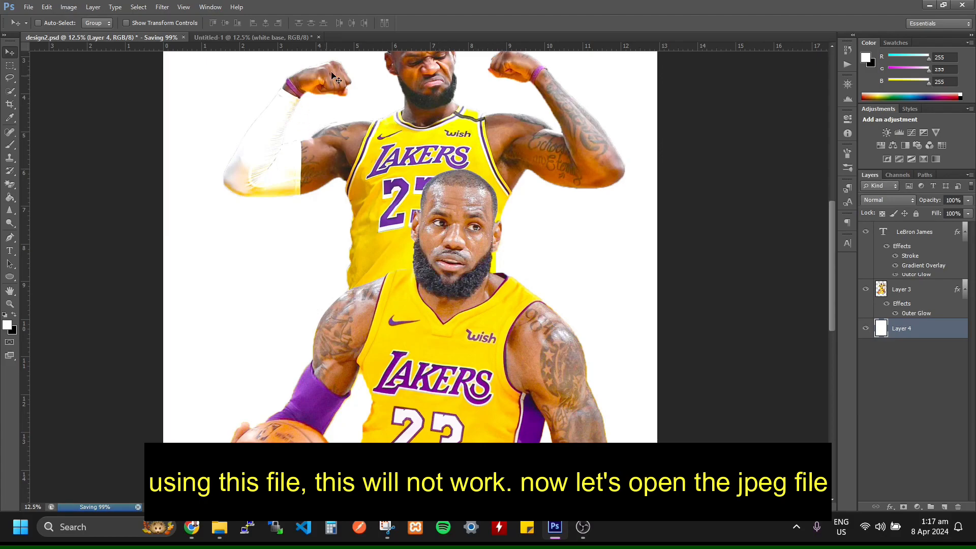
pyautogui.hotkey('ctrl', 'o')
pyautogui.click(596, 139)
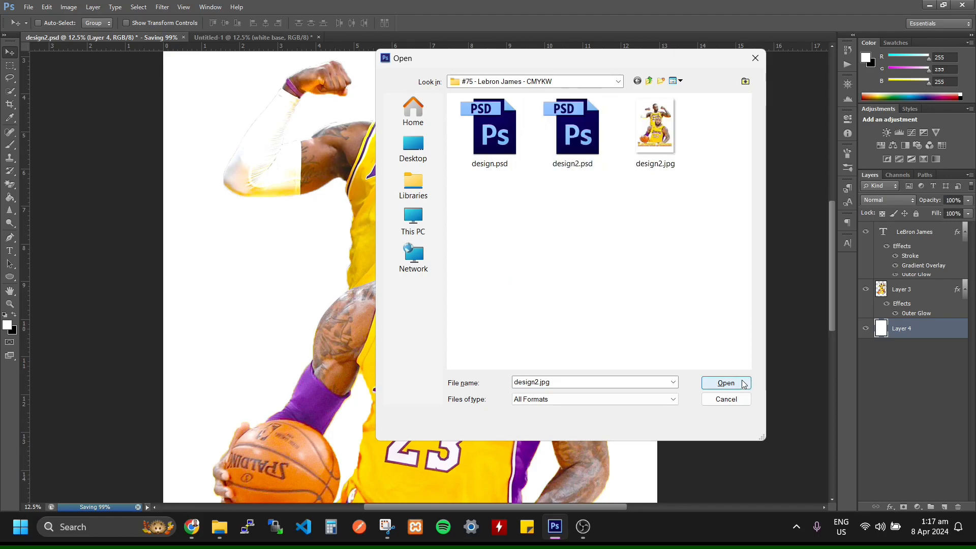
pyautogui.click(665, 132)
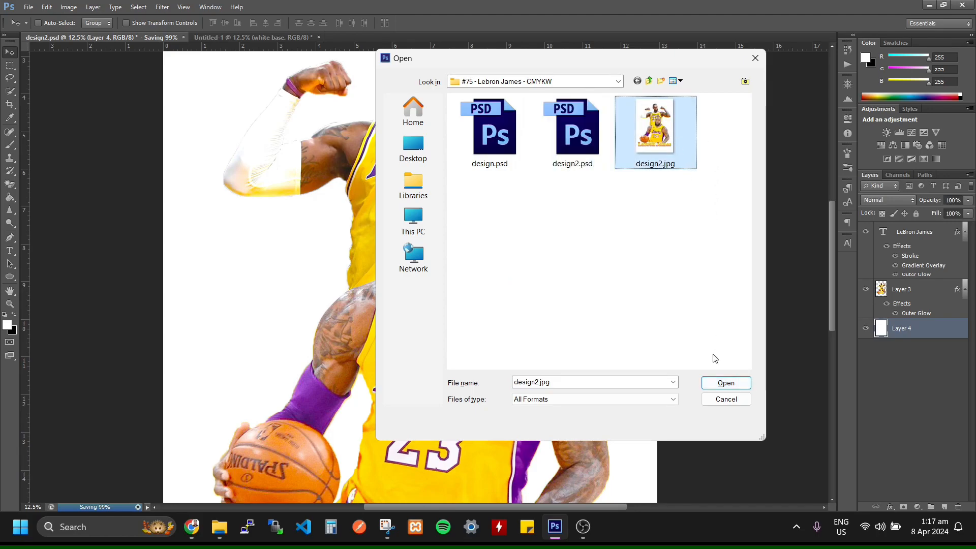
pyautogui.click(723, 384)
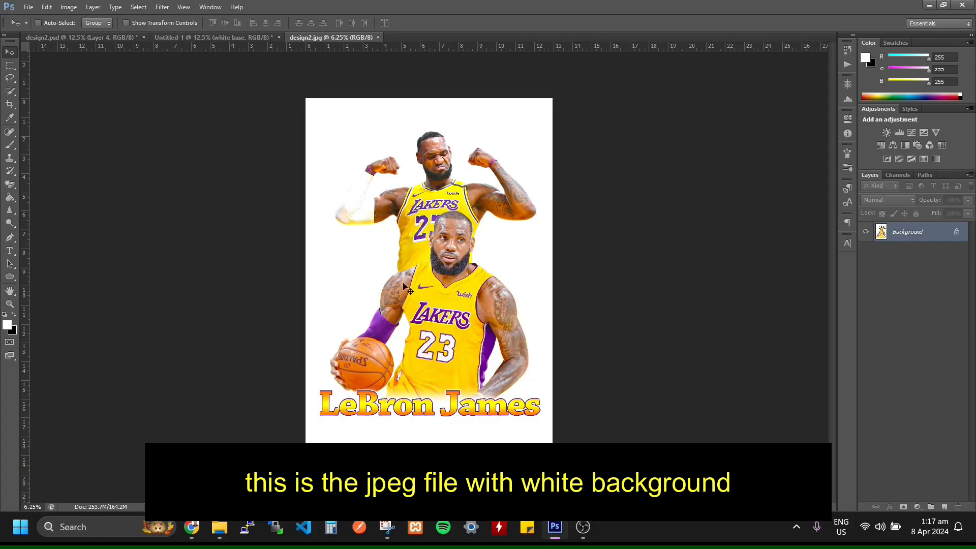
# Convert design2.jpg to CMYK Color mode, accepting the U.S. Web Coated (SWOP) v2 profile.
pyautogui.click(75, 7)
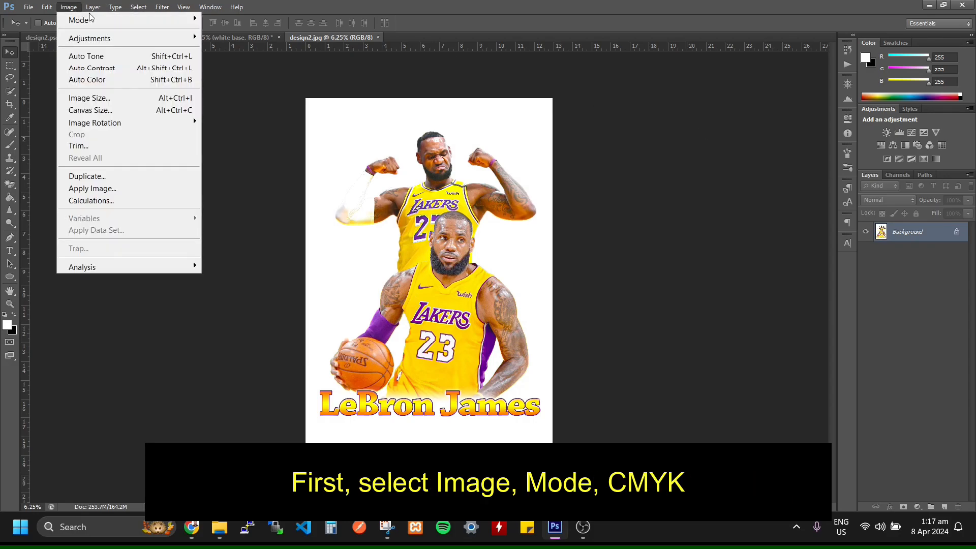
pyautogui.moveTo(93, 21)
pyautogui.click(231, 80)
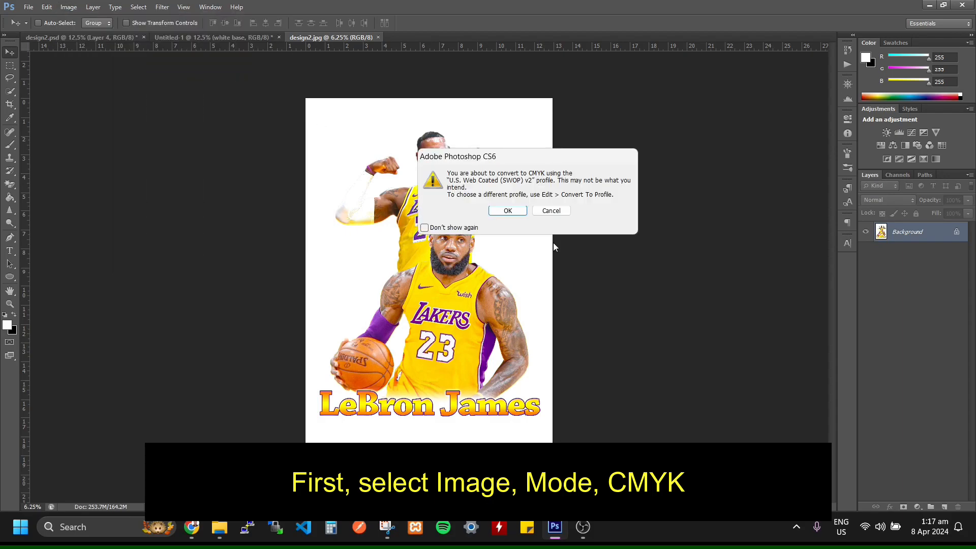
pyautogui.click(501, 214)
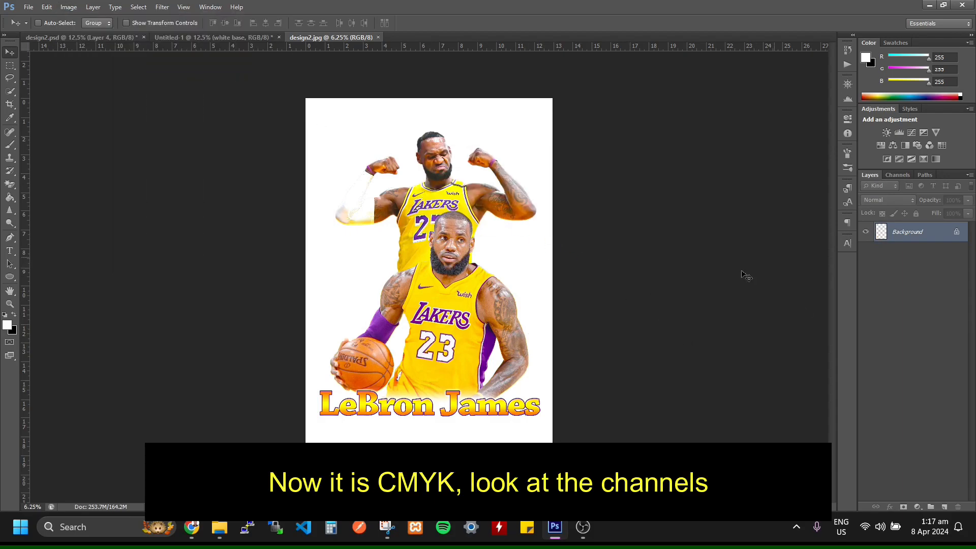
# Examine the Black, Yellow, Magenta and Cyan channels of design2.jpg one by one, then return to the CMYK composite.
pyautogui.click(896, 175)
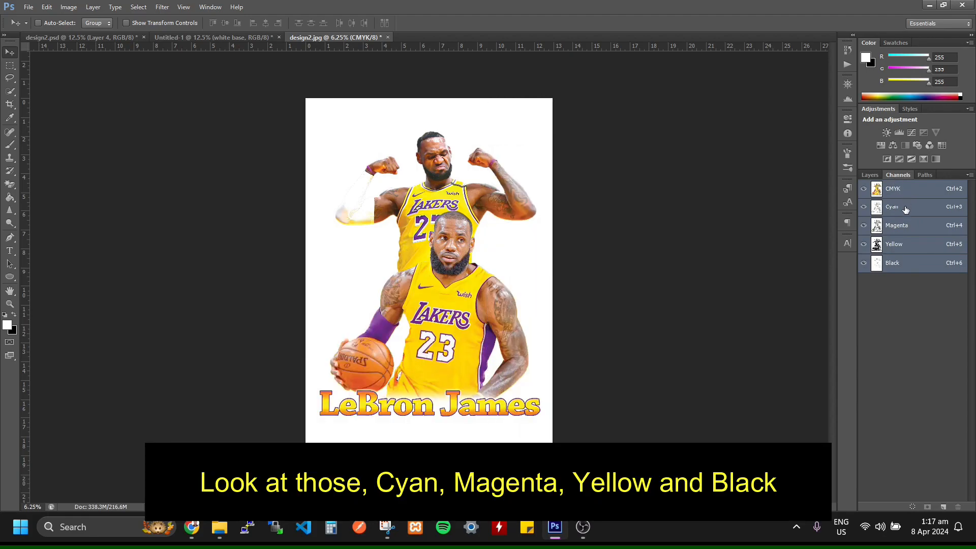
pyautogui.click(904, 267)
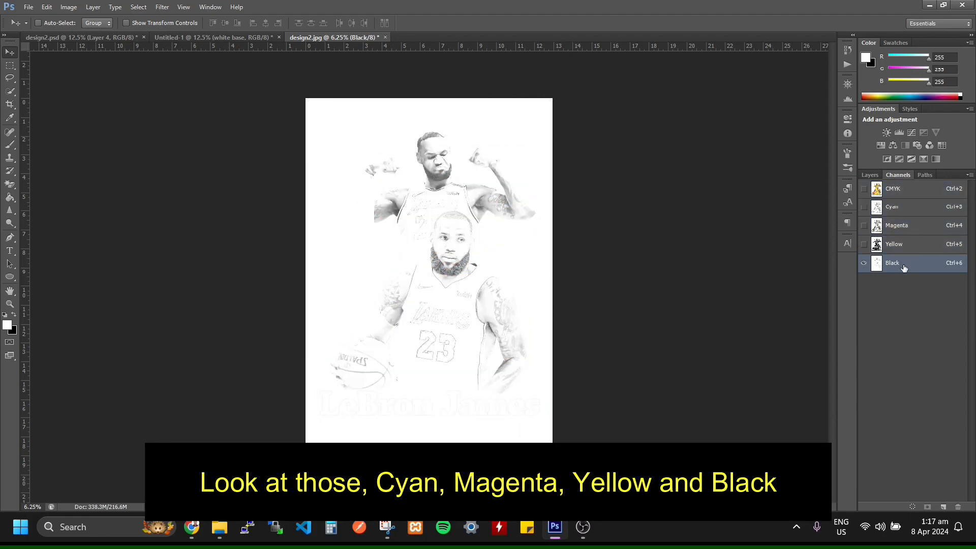
pyautogui.click(910, 247)
pyautogui.click(921, 227)
pyautogui.click(921, 209)
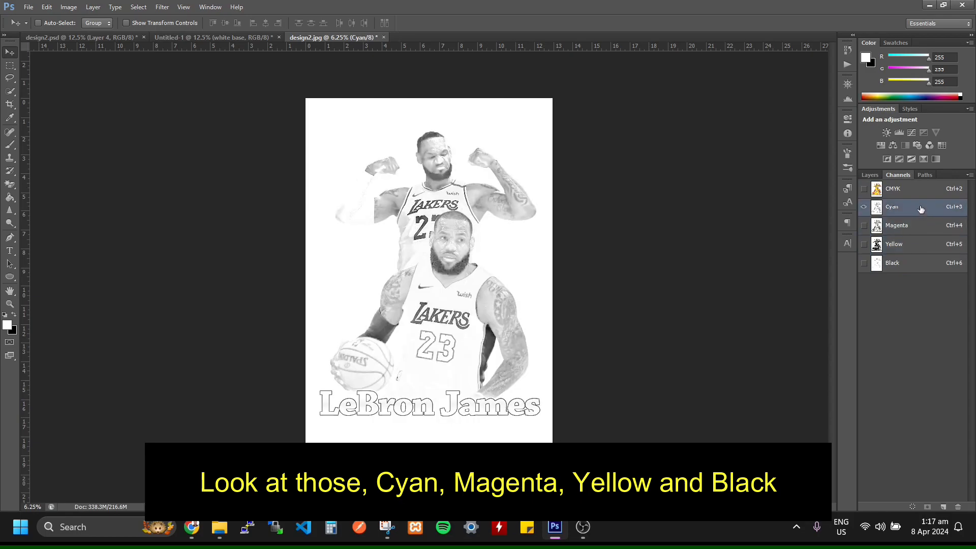
pyautogui.click(921, 195)
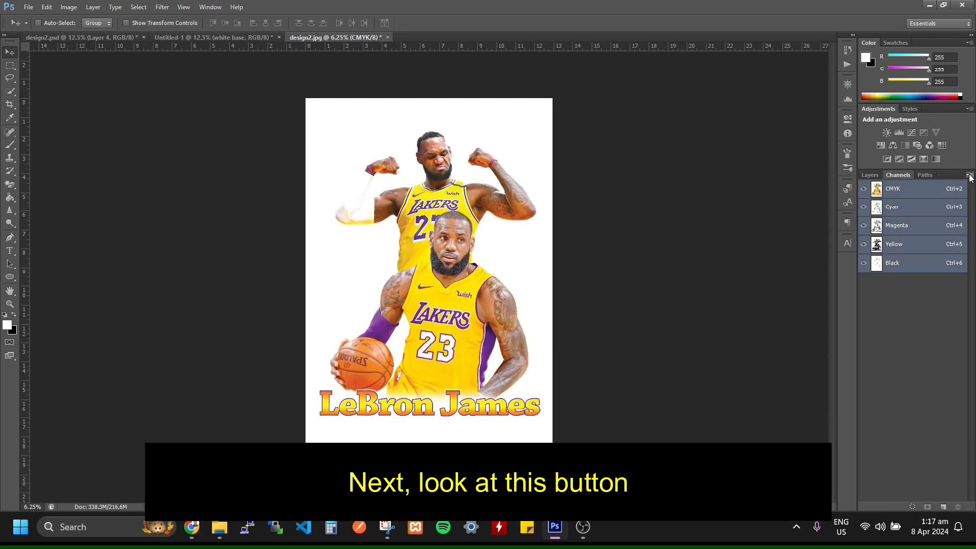
# Split the CMYK channels of design2.jpg into separate grayscale documents and bring up the Yellow one.
pyautogui.click(969, 175)
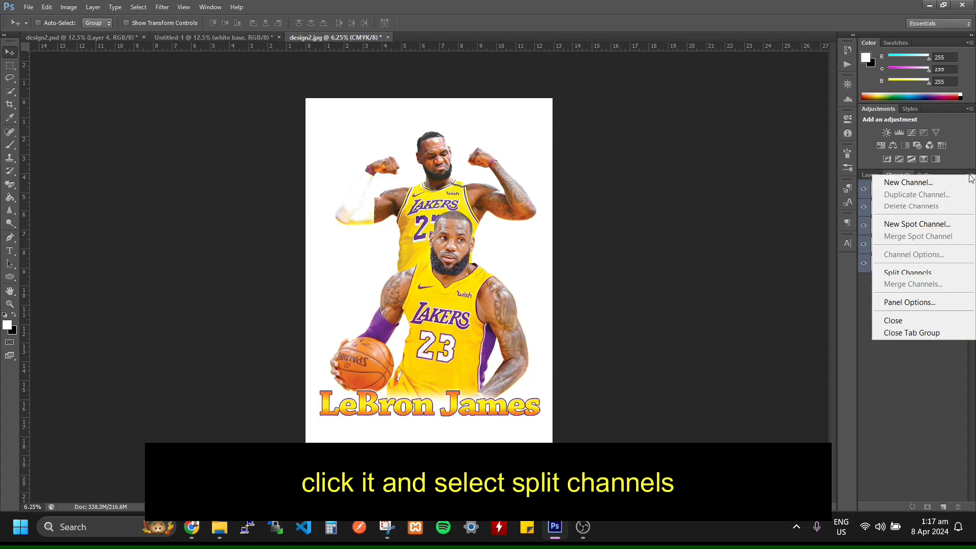
pyautogui.click(902, 273)
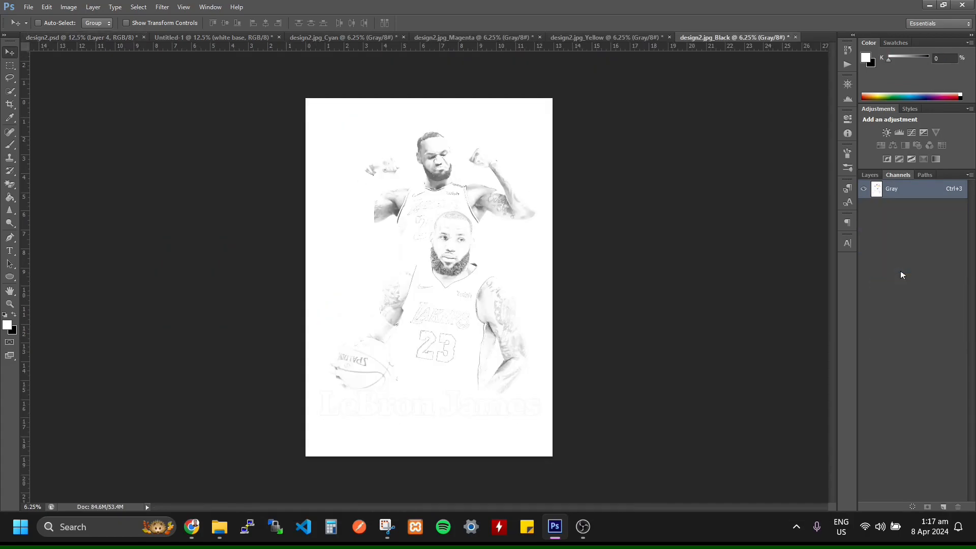
pyautogui.click(624, 39)
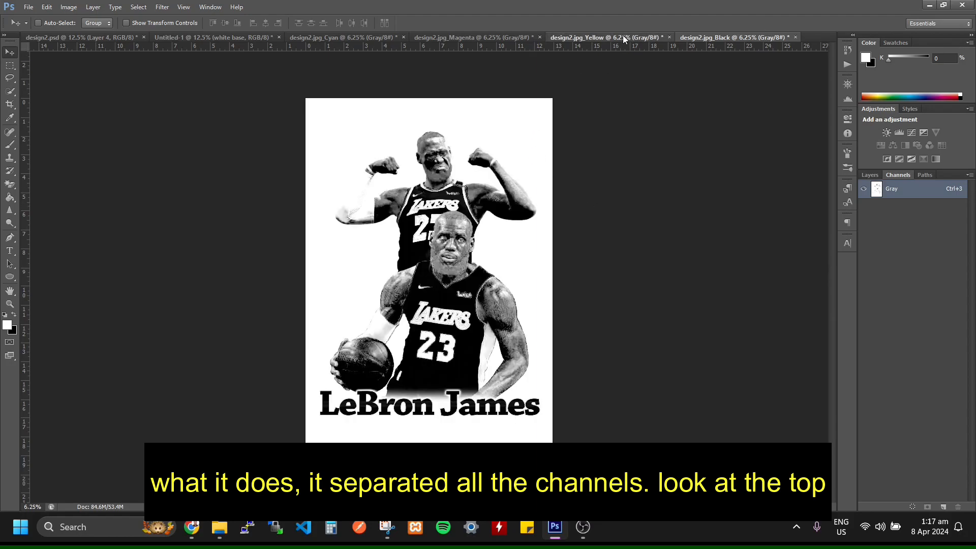
# Bring up the Cyan grayscale document and check the Channel 1 screen angle in the Color Halftone screenshot in Snipping Tool.
pyautogui.click(412, 38)
pyautogui.click(340, 39)
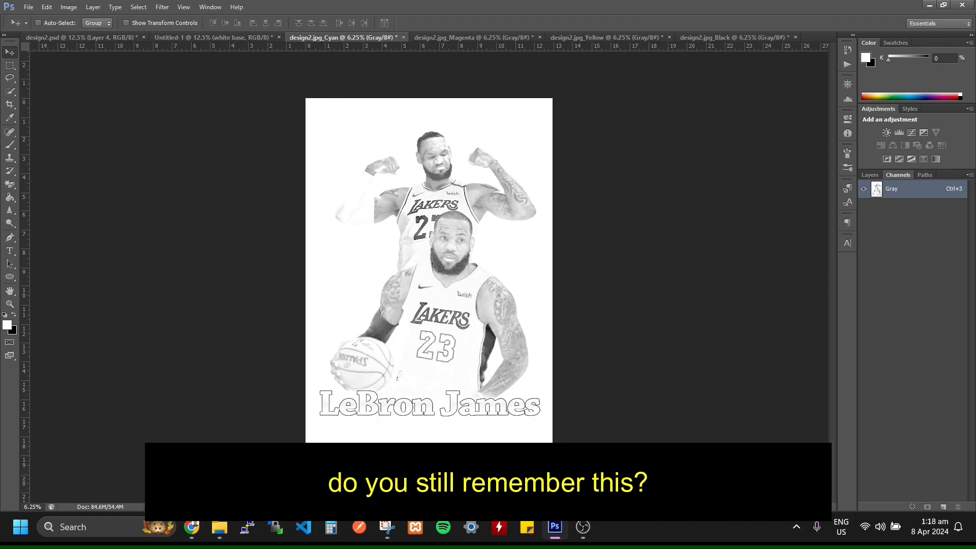
pyautogui.click(387, 527)
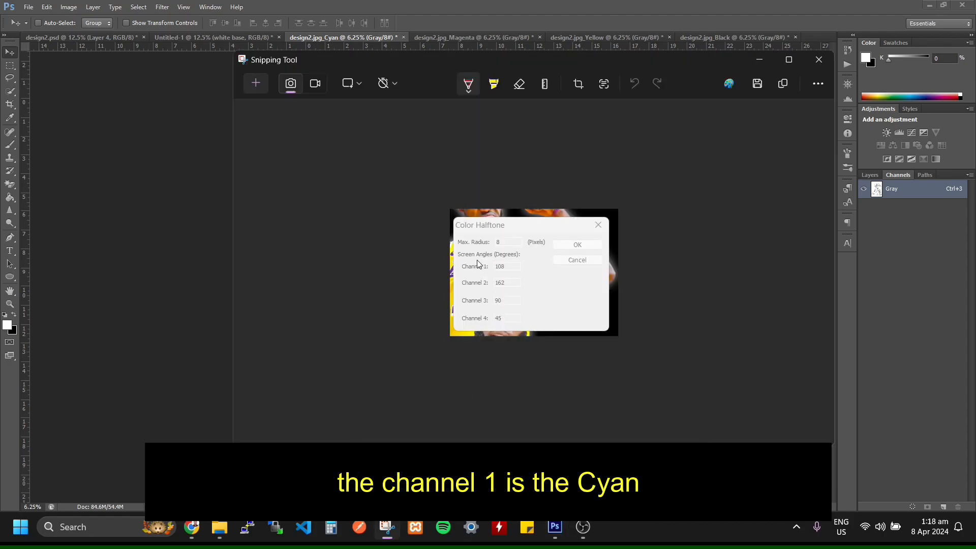
pyautogui.click(191, 229)
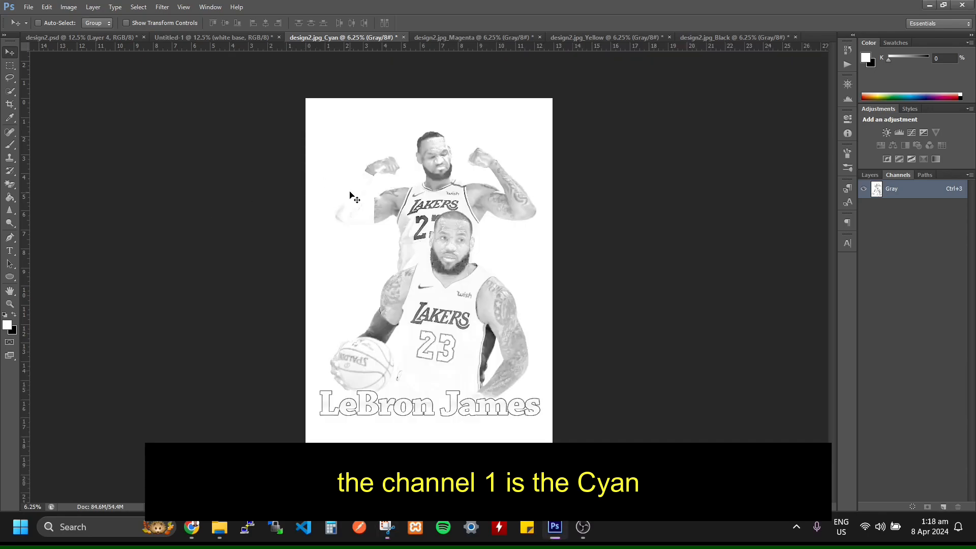
# Convert the Cyan document to Bitmap at 600 pixels/inch with a Halftone Screen of 26 lines/inch, 108 degrees and Round shape.
pyautogui.click(76, 10)
pyautogui.moveTo(79, 19)
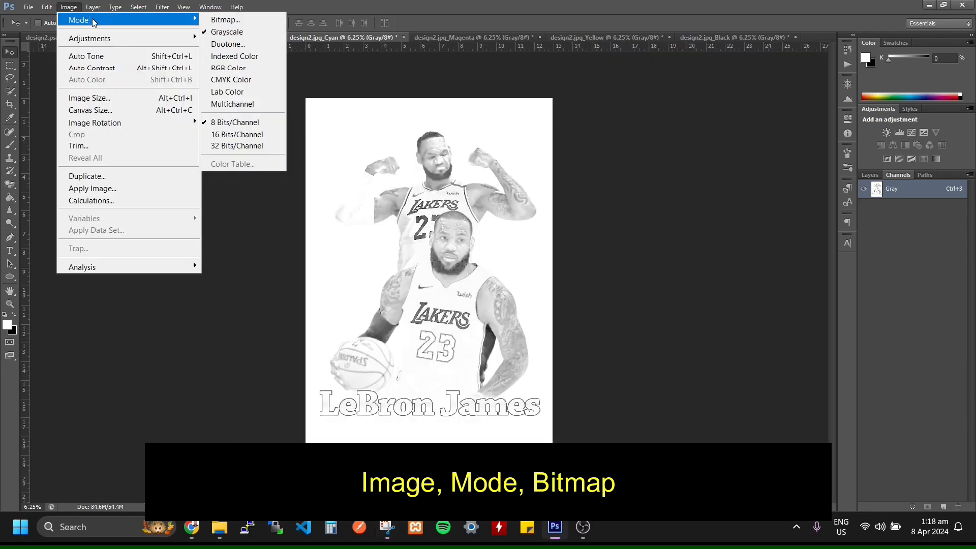
pyautogui.click(261, 21)
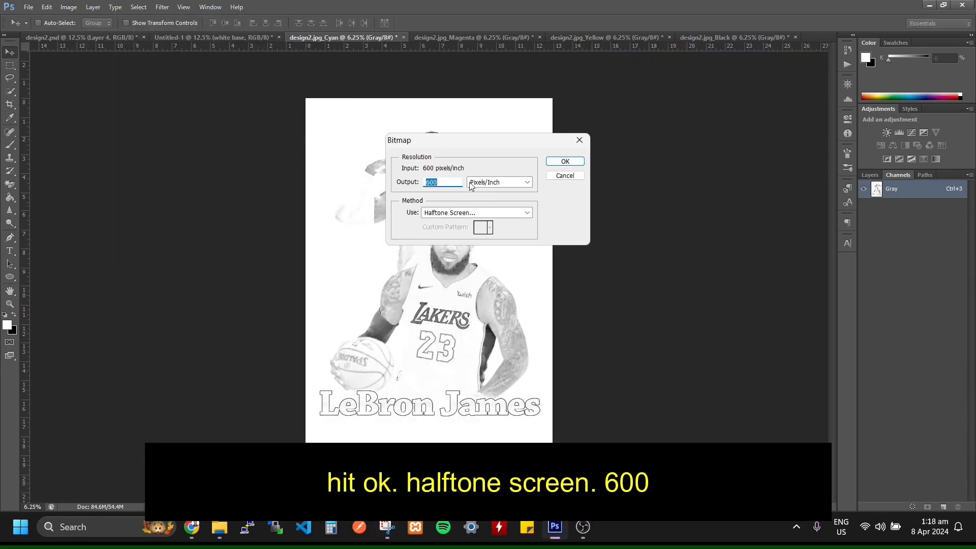
pyautogui.click(583, 160)
pyautogui.click(513, 237)
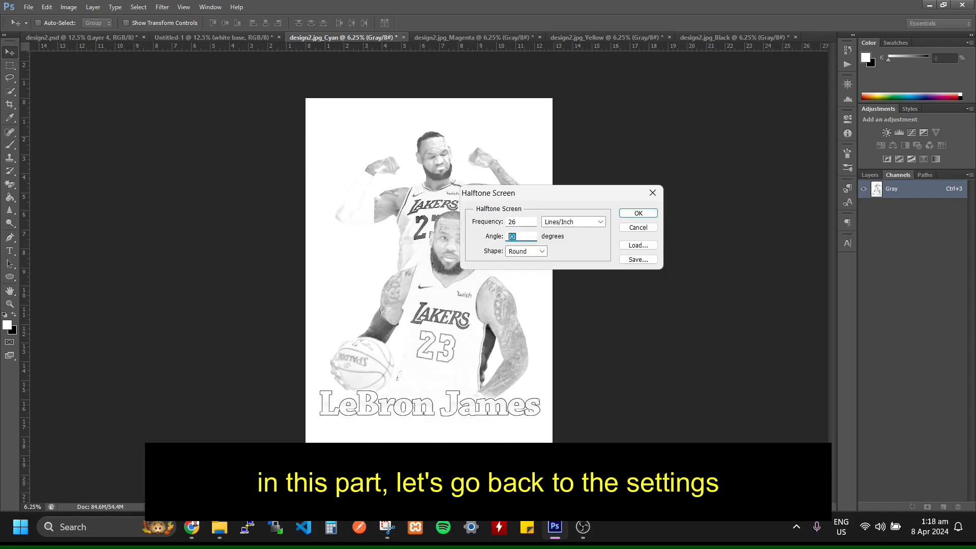
pyautogui.click(389, 526)
pyautogui.click(387, 527)
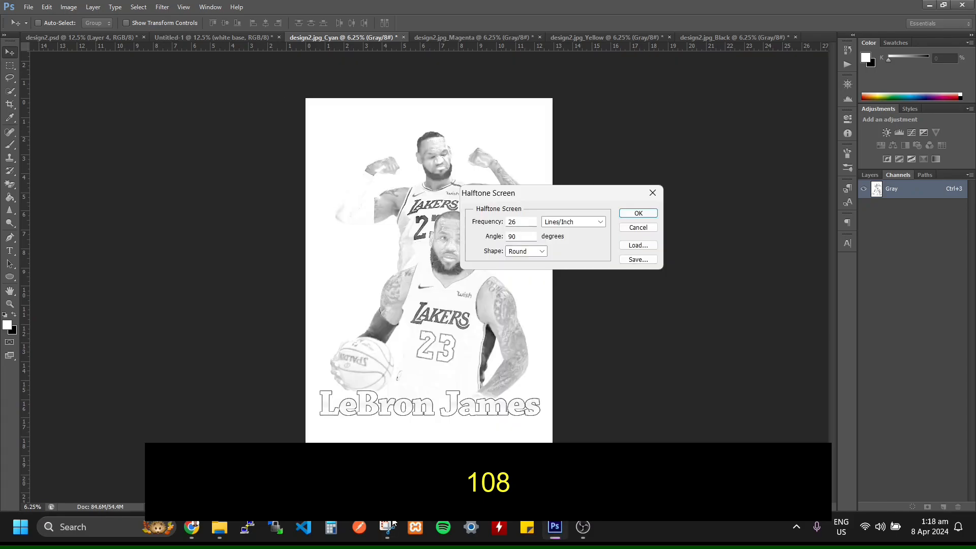
pyautogui.moveTo(521, 239); pyautogui.dragTo(469, 238)
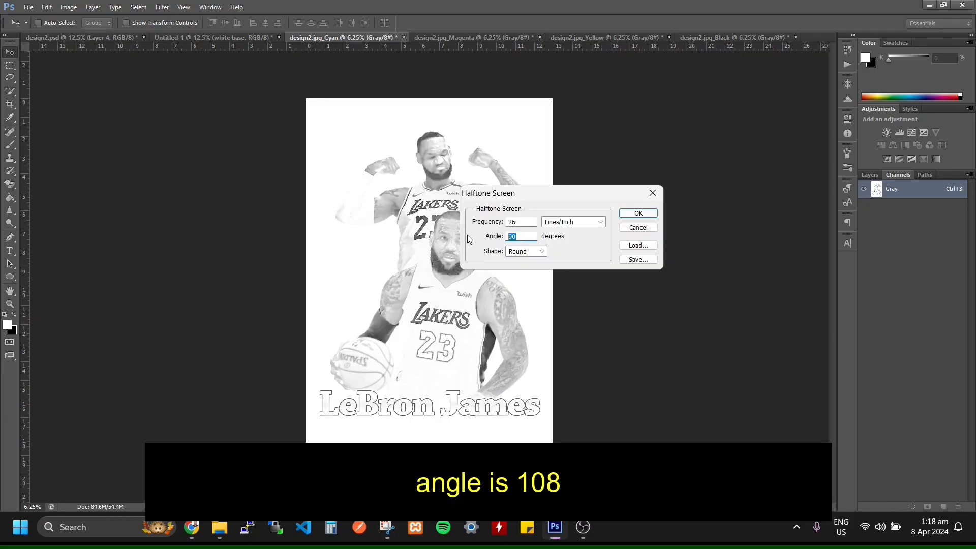
pyautogui.write('108')
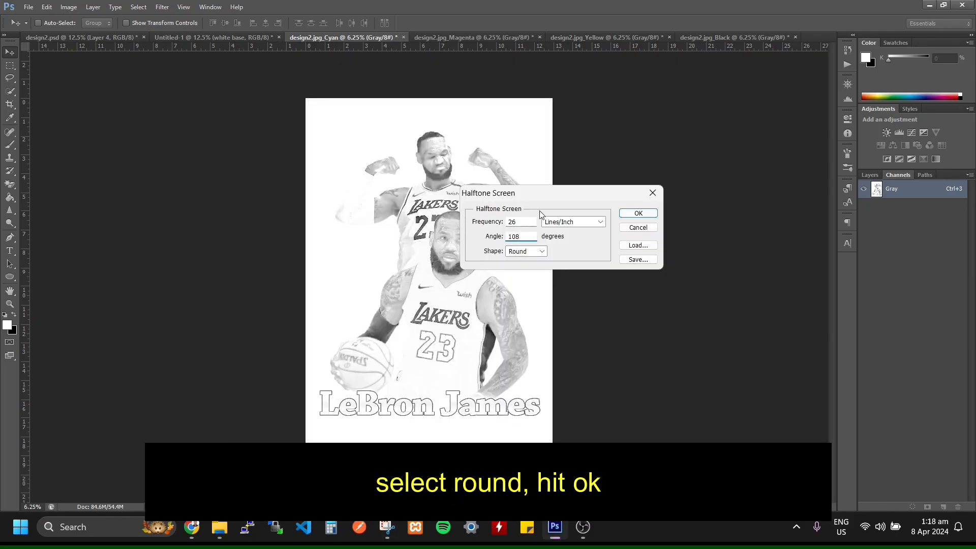
pyautogui.click(523, 252)
pyautogui.click(521, 260)
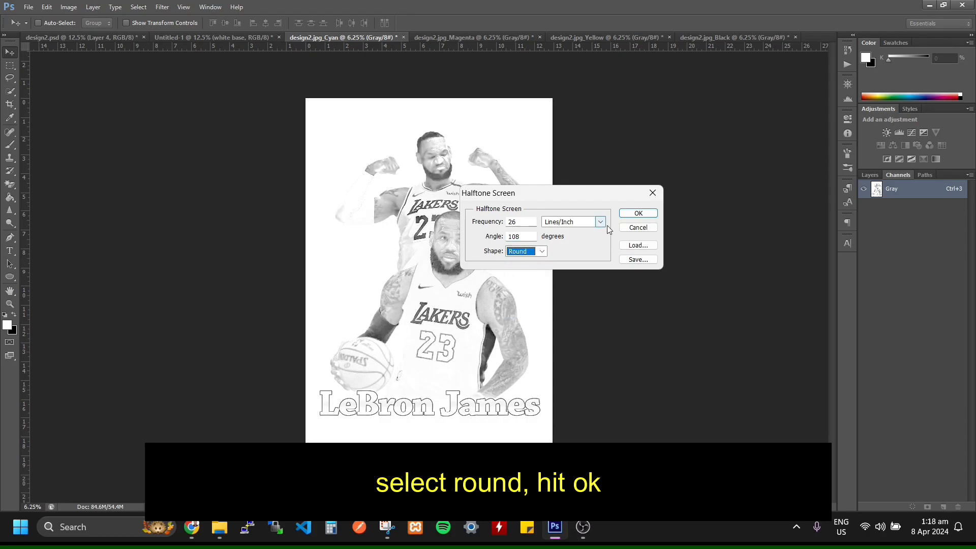
pyautogui.click(639, 213)
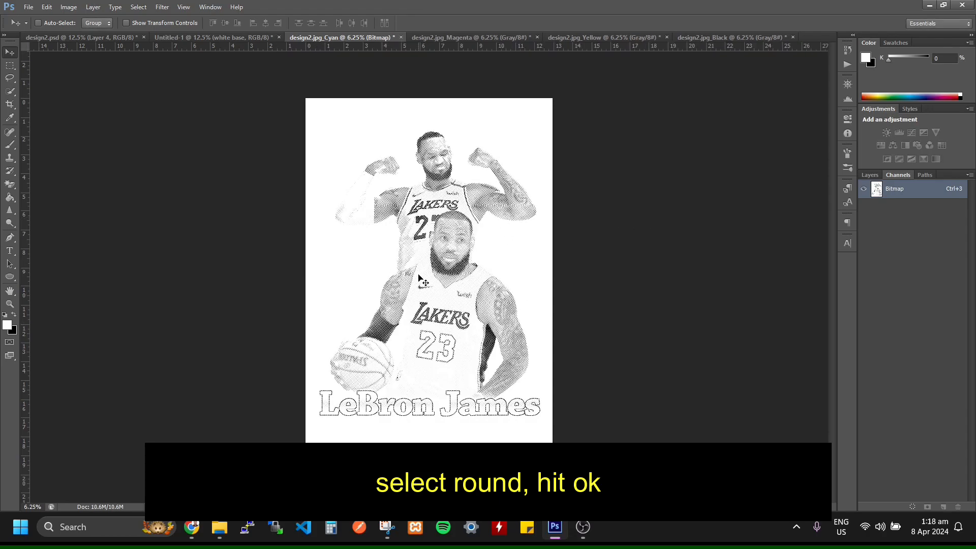
# Convert the halftoned Cyan document back to Grayscale with a size ratio of 1, followed by RGB Color mode.
pyautogui.click(69, 7)
pyautogui.moveTo(133, 19)
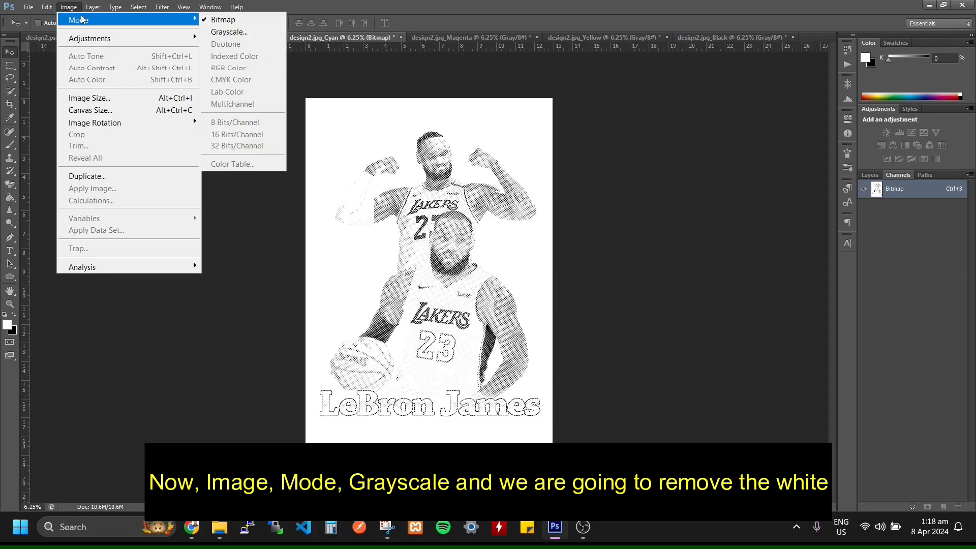
pyautogui.click(231, 32)
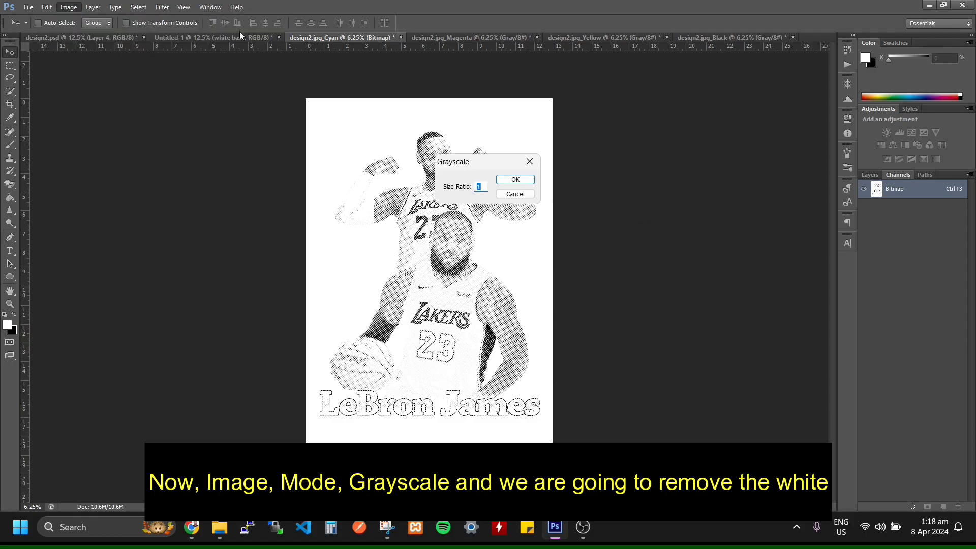
pyautogui.click(527, 182)
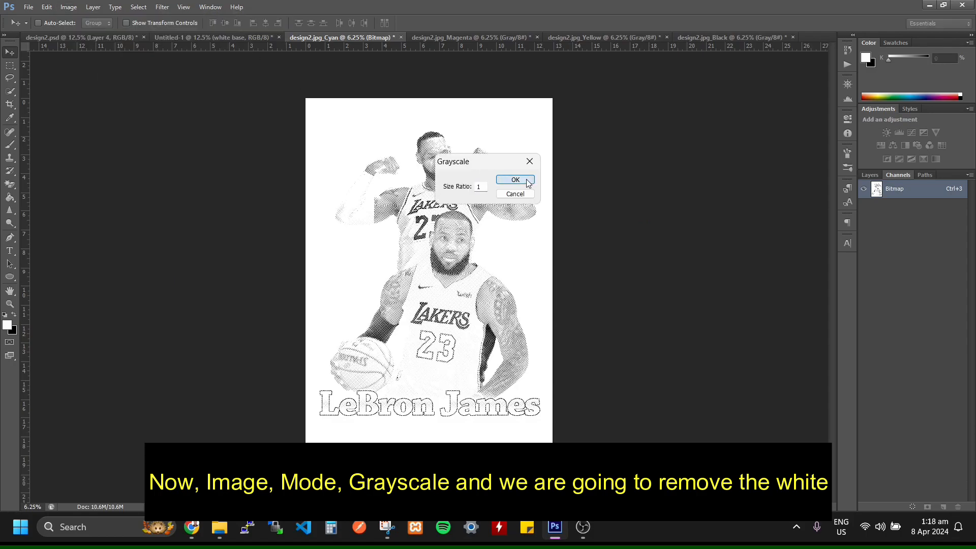
pyautogui.click(77, 7)
pyautogui.moveTo(87, 19)
pyautogui.click(236, 67)
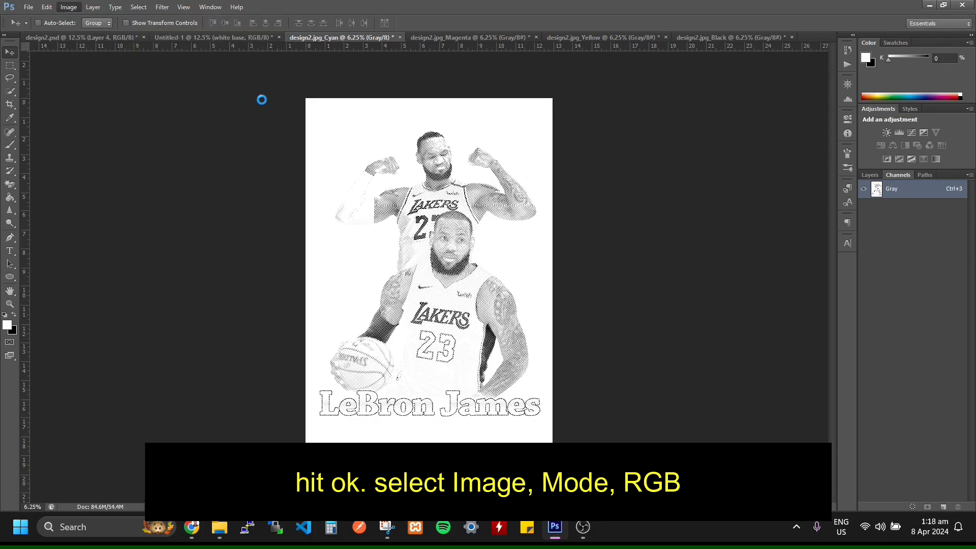
# Erase all white areas of the Cyan document using the Magic Eraser with Anti-alias and Contiguous off.
pyautogui.click(10, 184)
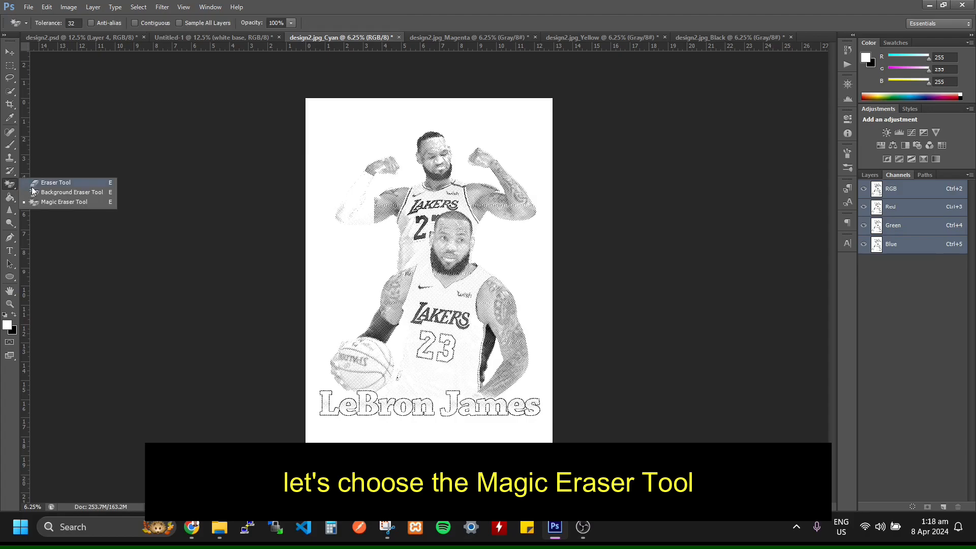
pyautogui.click(65, 203)
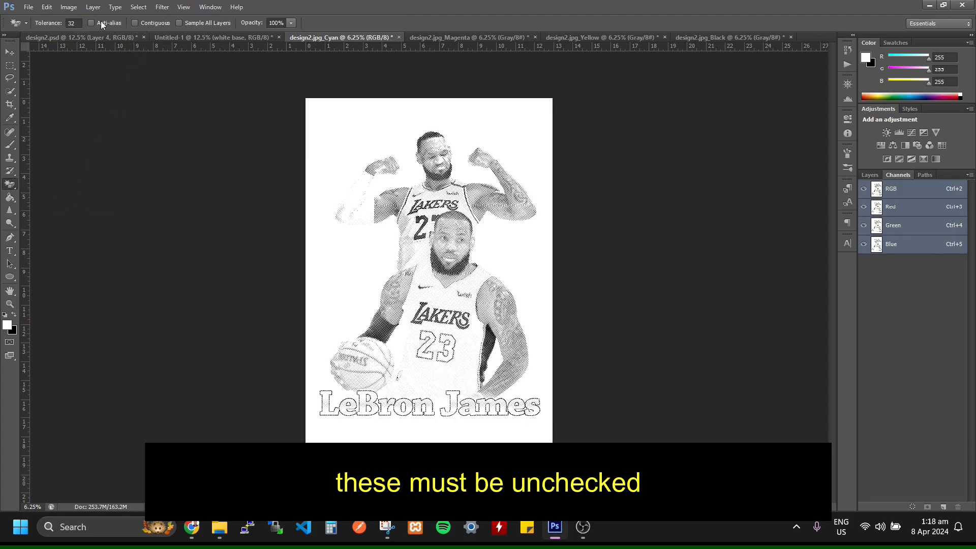
pyautogui.click(345, 153)
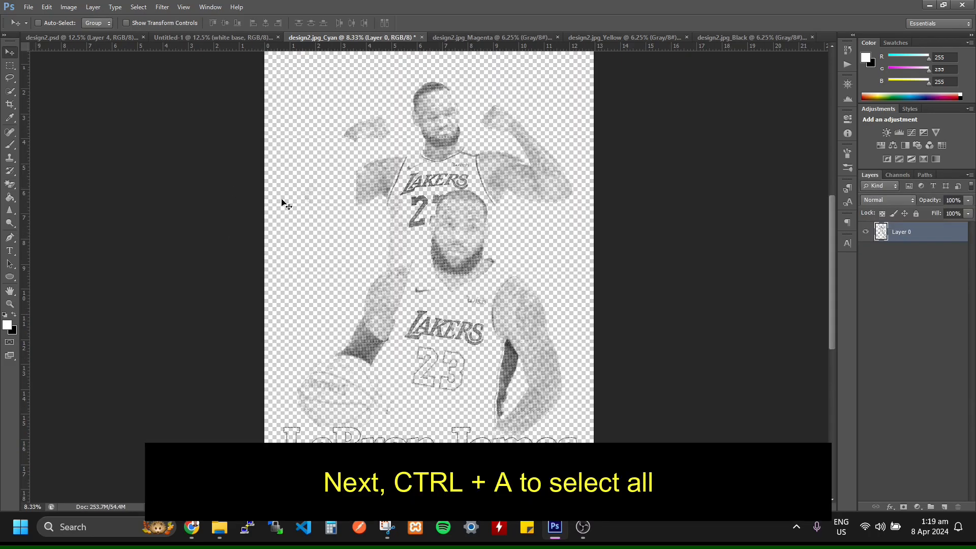
# Copy the entire Cyan halftone, paste it in place above the white base layer in Untitled-1, and name the layer cyan.
pyautogui.hotkey('ctrl', 'a')
pyautogui.click(188, 38)
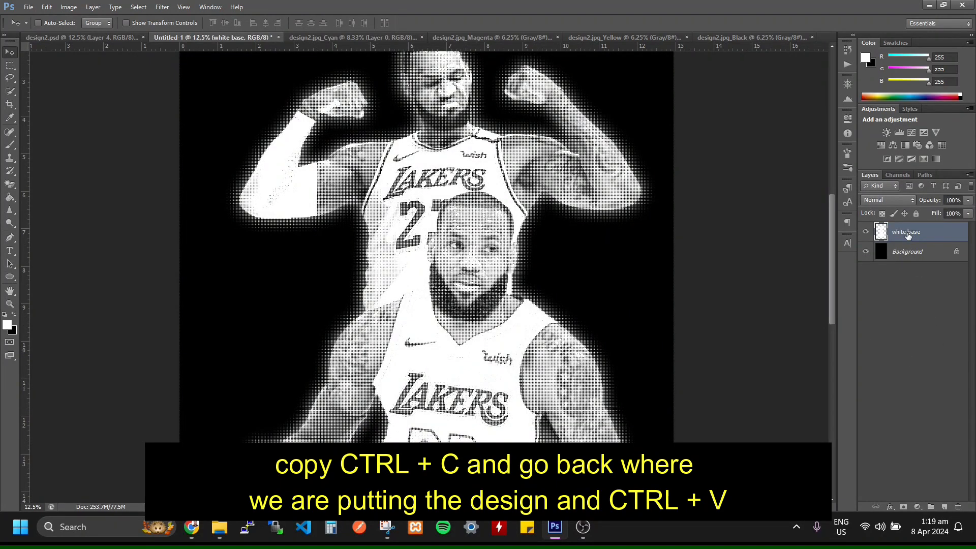
pyautogui.hotkey('ctrl', 'shift', 'v')
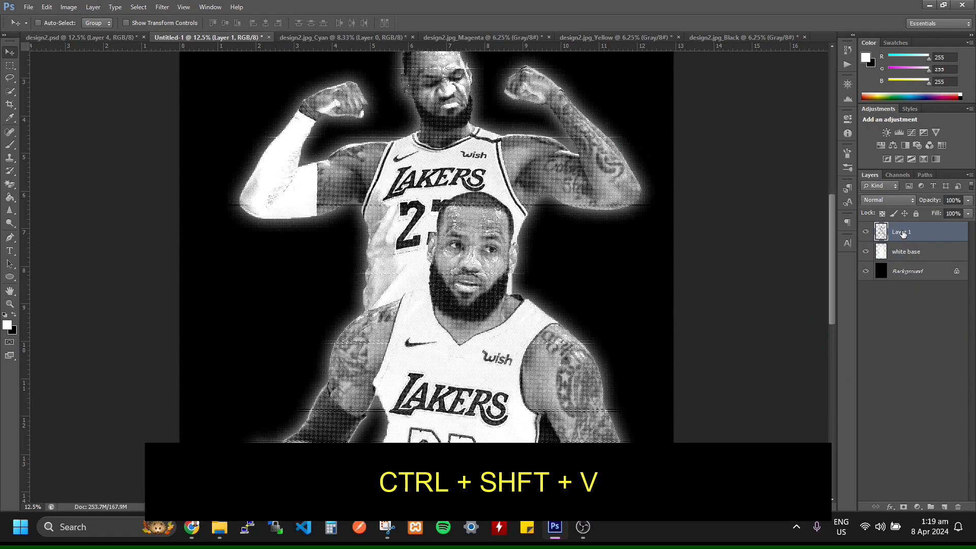
pyautogui.doubleClick(902, 232)
pyautogui.write('Cyan')
pyautogui.press('Return')
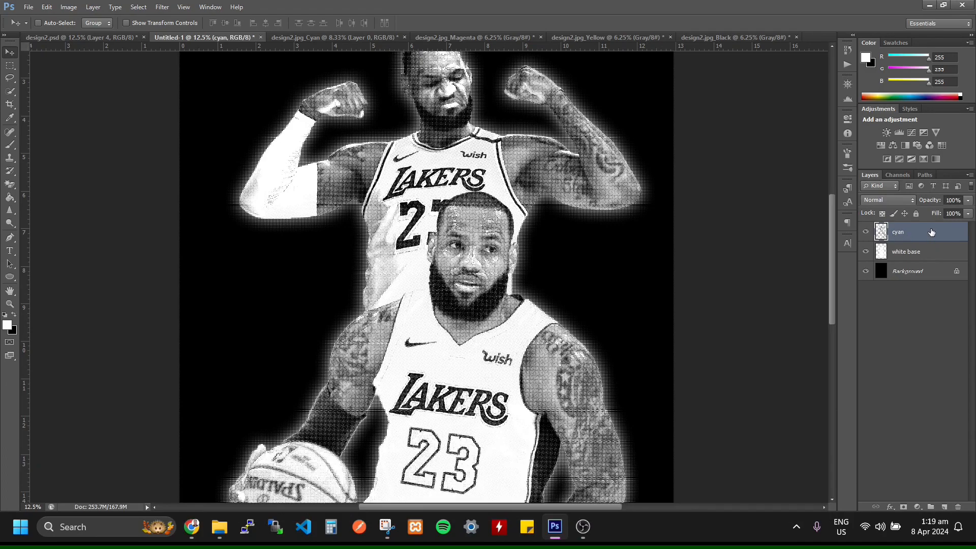
# Apply a Color Overlay to the cyan layer with C 100, M 0, Y 0 and K 0.
pyautogui.rightClick(931, 232)
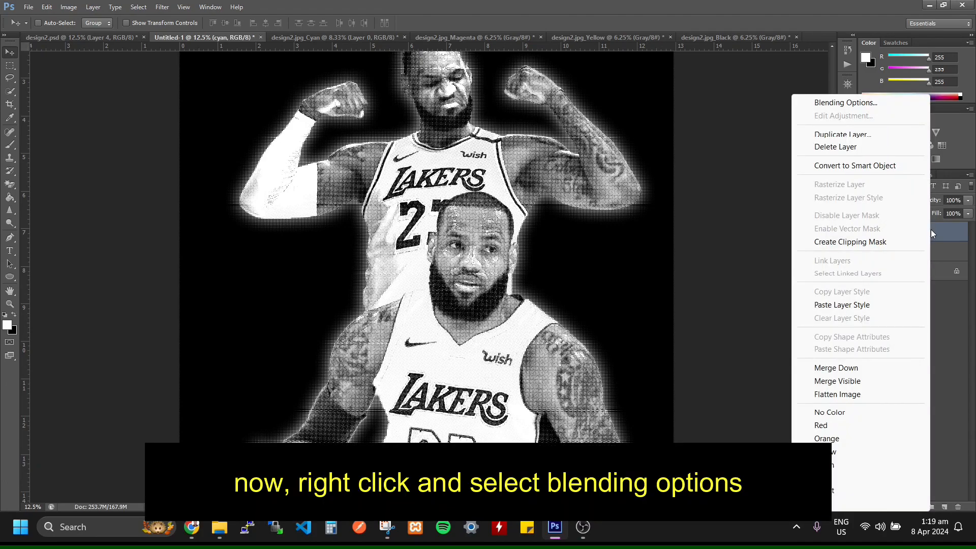
pyautogui.click(873, 103)
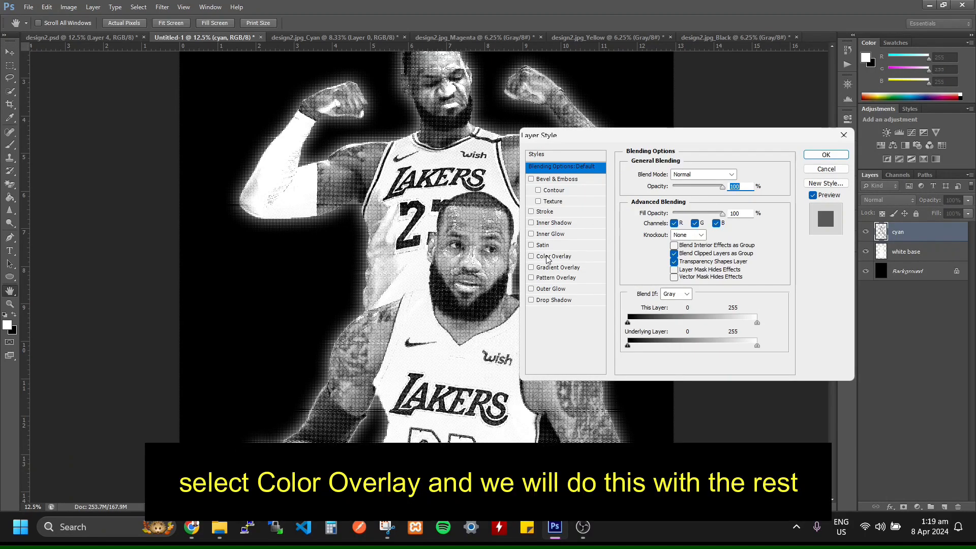
pyautogui.click(546, 256)
pyautogui.click(743, 174)
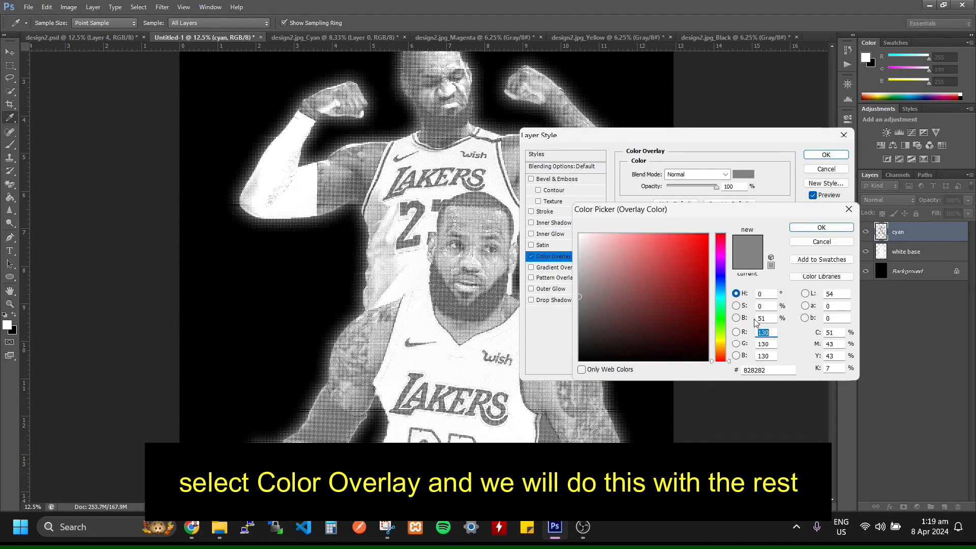
pyautogui.doubleClick(830, 332)
pyautogui.write('10')
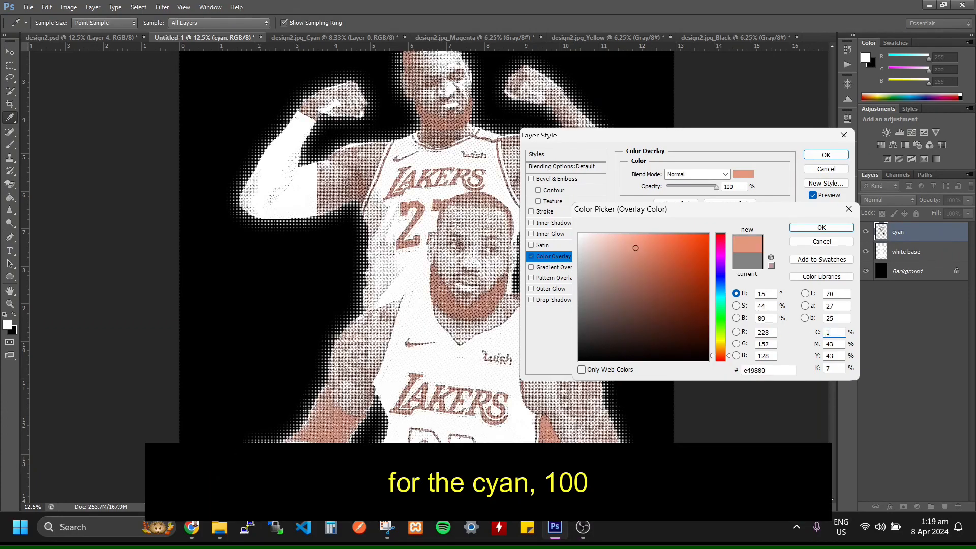
pyautogui.write('0')
pyautogui.press('Tab')
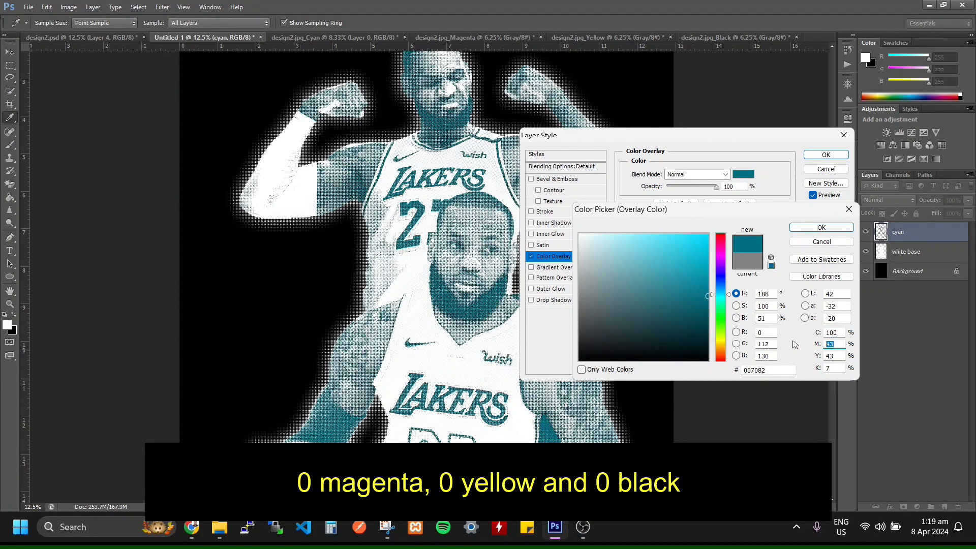
pyautogui.write('0')
pyautogui.press('Tab')
pyautogui.write('0')
pyautogui.press('Tab')
pyautogui.write('0')
pyautogui.click(821, 227)
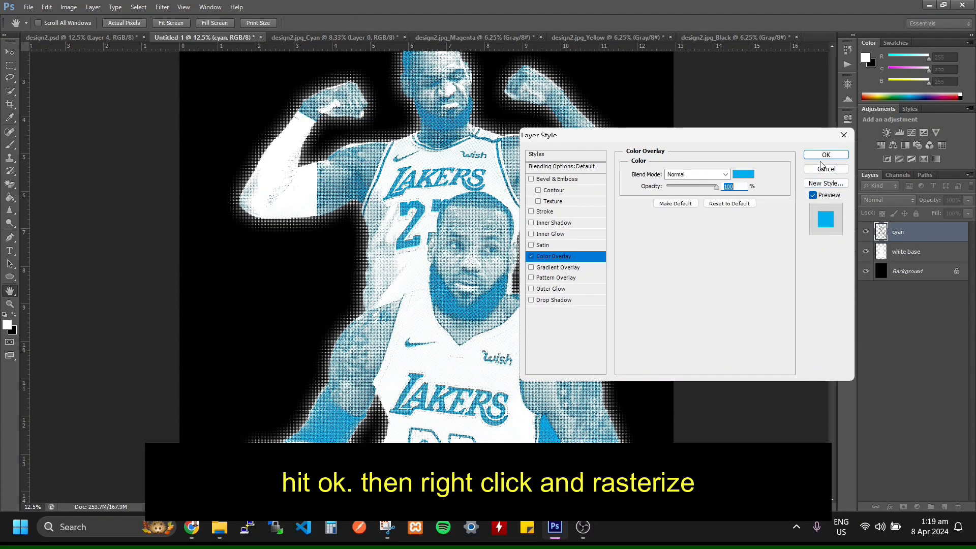
pyautogui.click(826, 154)
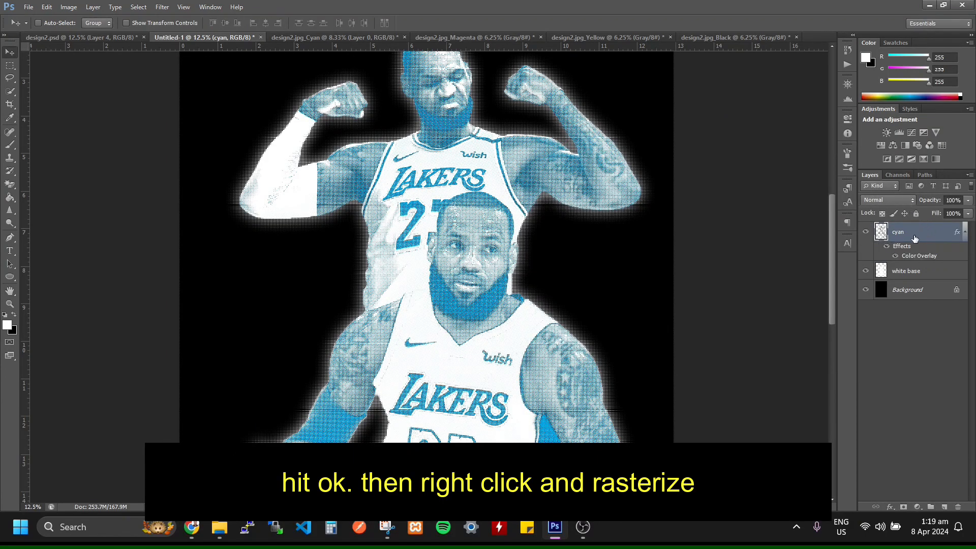
# Rasterize the cyan layer's style and set its blend mode to Multiply.
pyautogui.rightClick(914, 237)
pyautogui.click(801, 199)
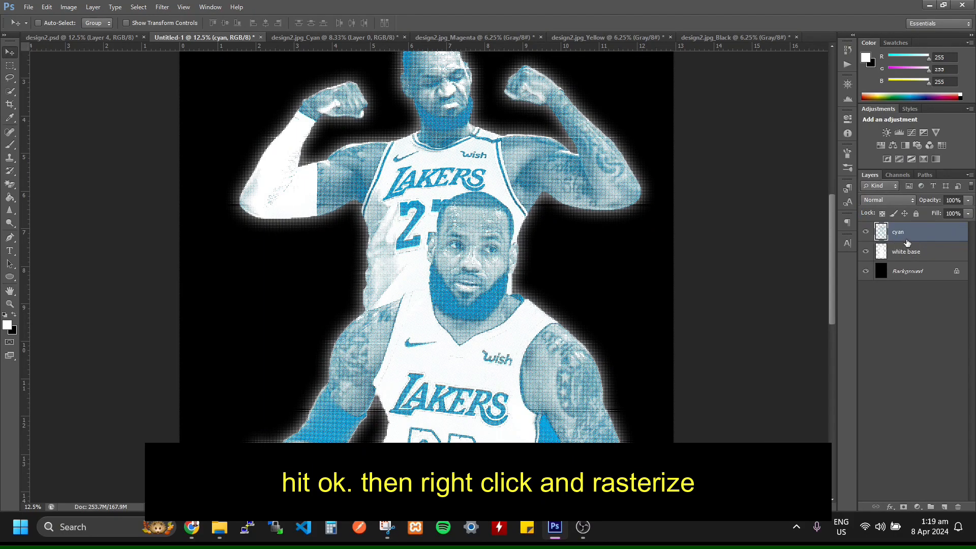
pyautogui.click(889, 202)
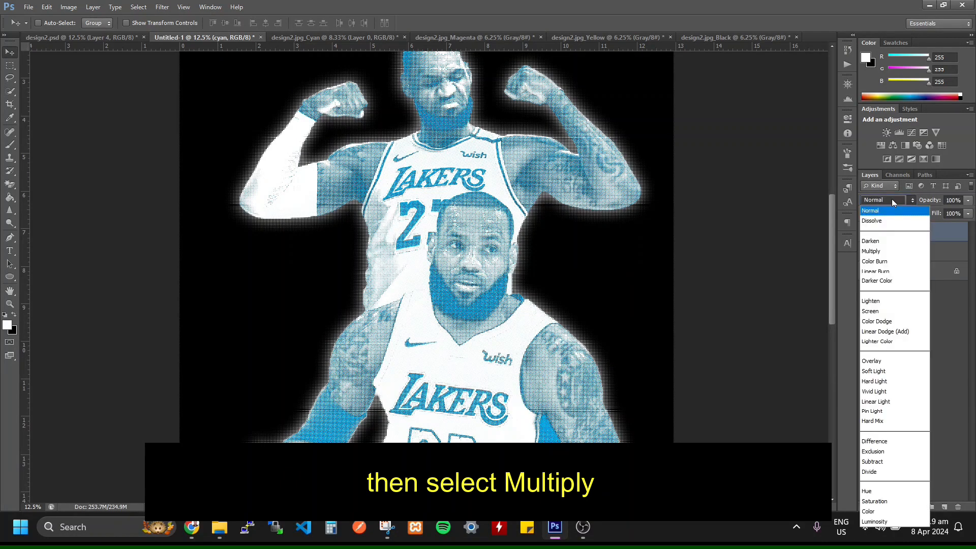
pyautogui.click(891, 253)
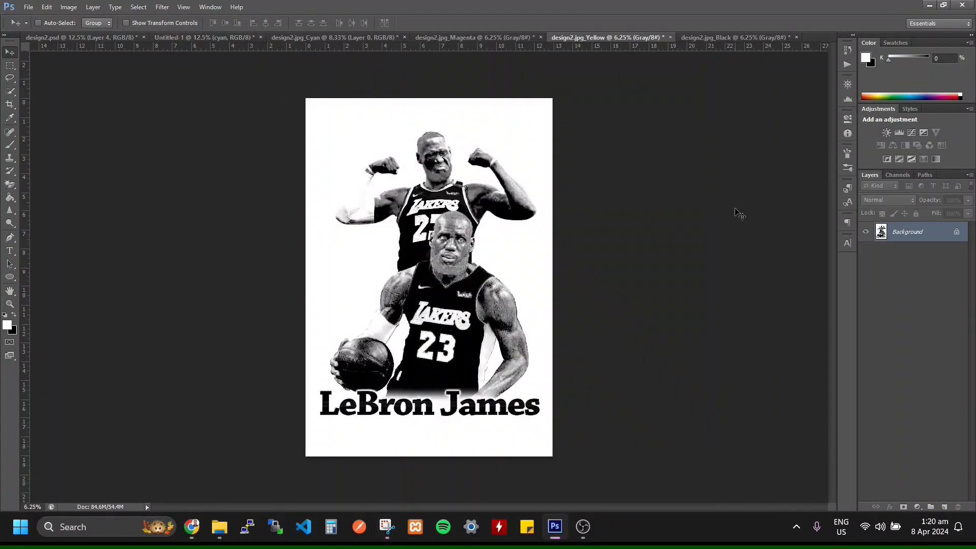
# Bring up the Magenta grayscale document and check the Channel 2 screen angle in the Color Halftone screenshot in Snipping Tool.
pyautogui.click(434, 38)
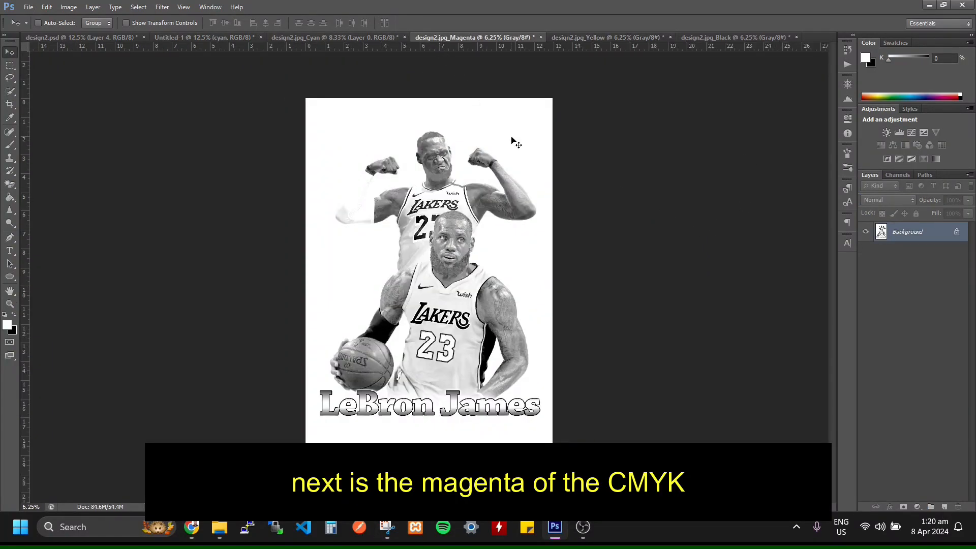
pyautogui.hotkey('alt', 'Tab')
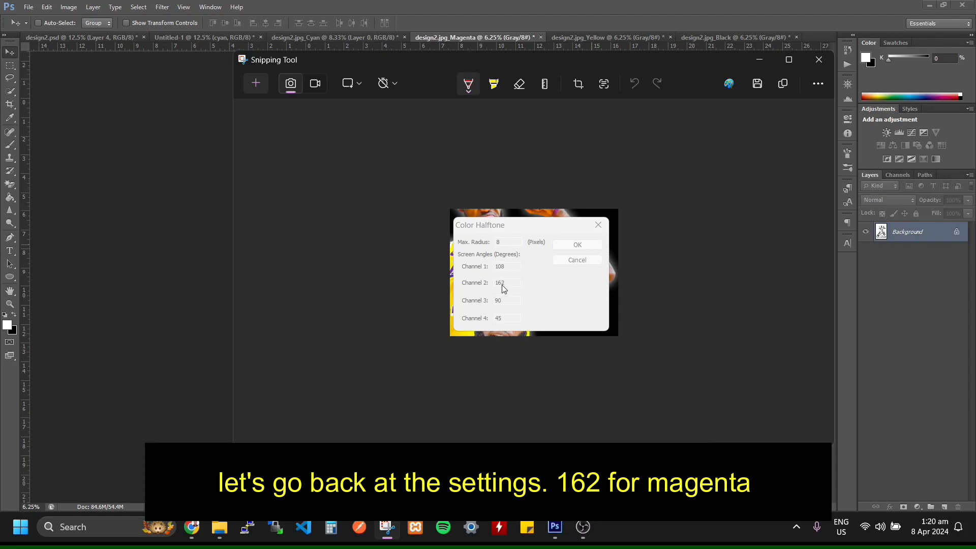
pyautogui.hotkey('alt', 'Tab')
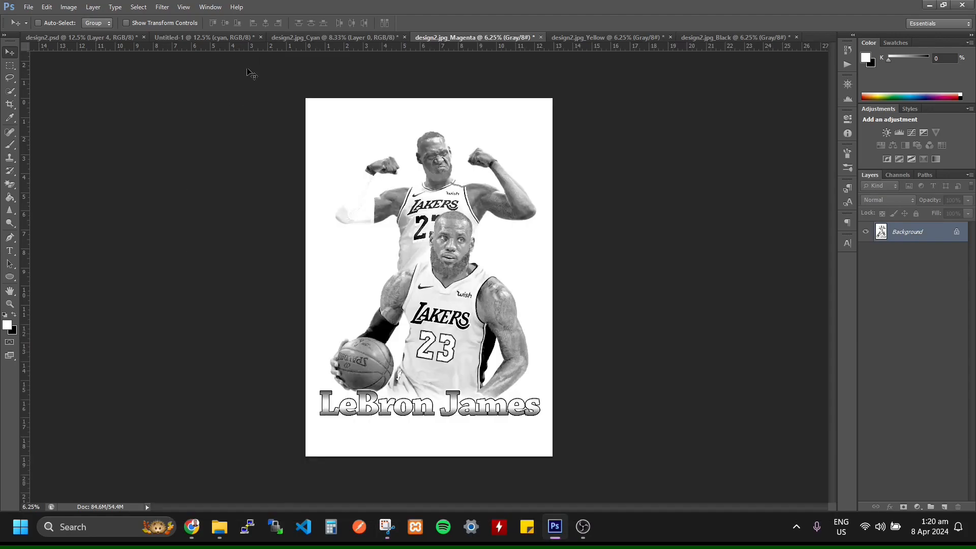
# Convert the Magenta grayscale document to Bitmap mode using a halftone screen at an angle of 162 degrees.
pyautogui.click(69, 7)
pyautogui.moveTo(101, 20)
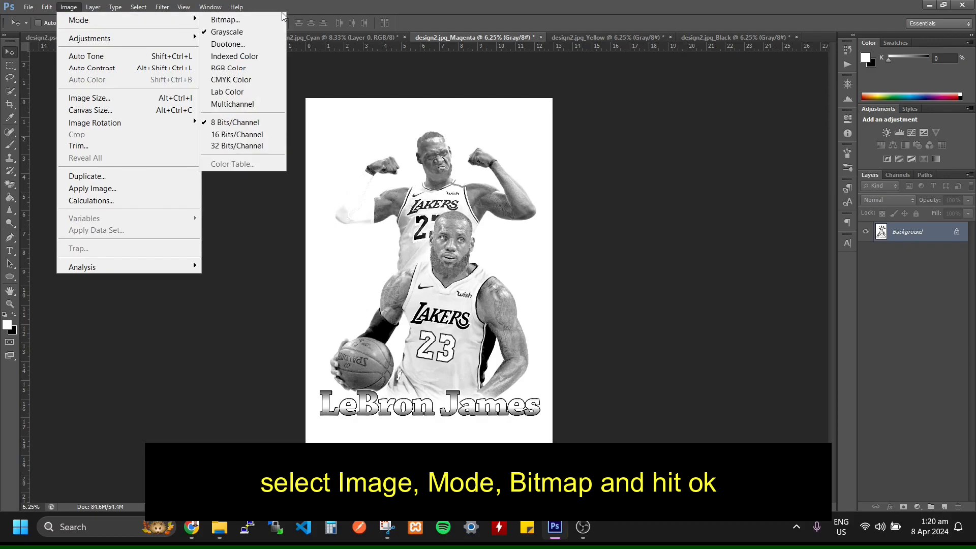
pyautogui.click(229, 20)
pyautogui.click(565, 162)
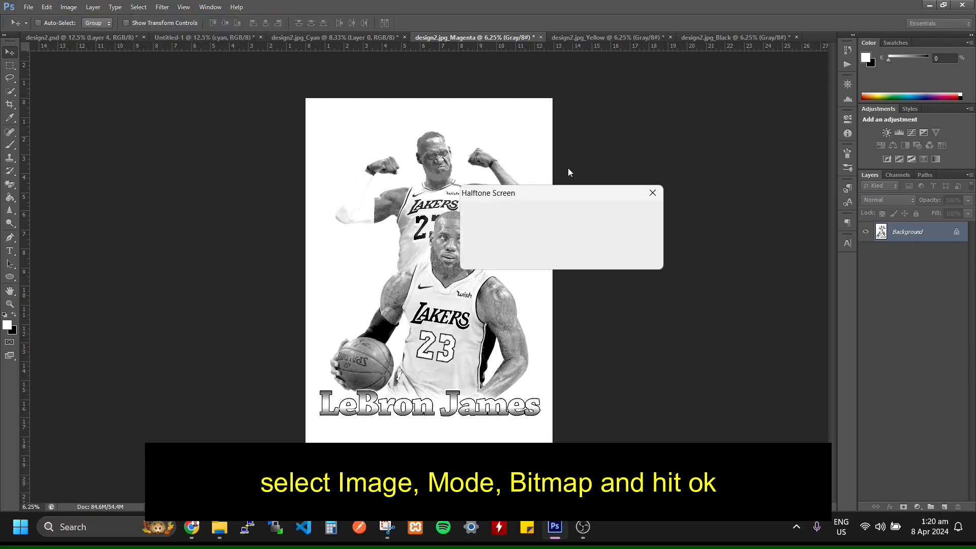
pyautogui.doubleClick(525, 234)
pyautogui.write('6.')
pyautogui.write('2')
pyautogui.press('Return')
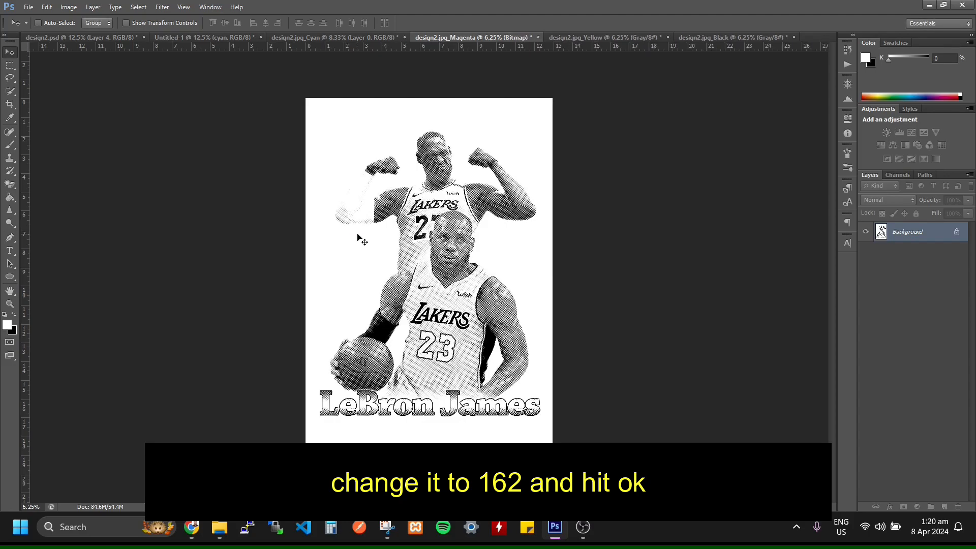
# Convert the Magenta bitmap back to Grayscale mode and from there to RGB Color.
pyautogui.click(75, 11)
pyautogui.moveTo(193, 18)
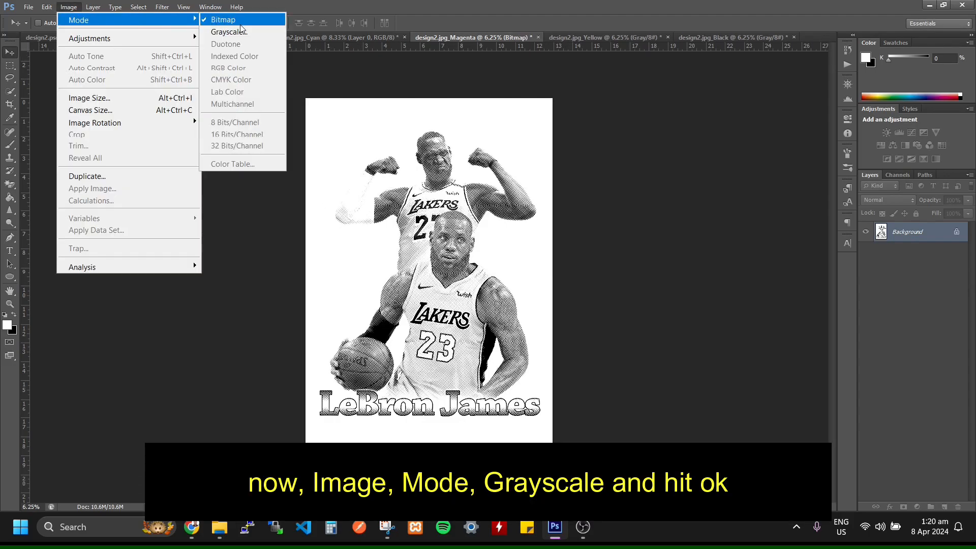
pyautogui.click(218, 33)
pyautogui.click(515, 179)
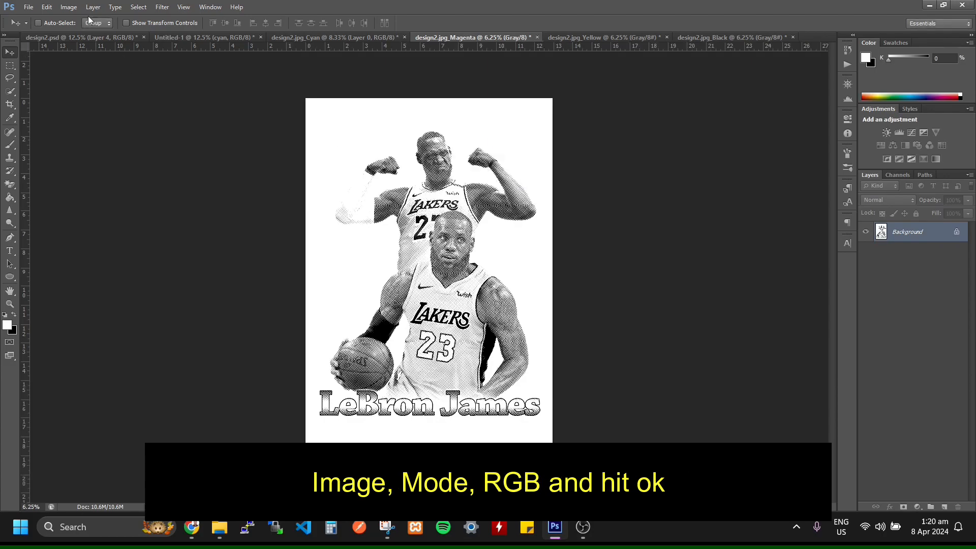
pyautogui.click(69, 7)
pyautogui.moveTo(193, 19)
pyautogui.click(257, 68)
# Erase all the white from the Magenta halftone with the Magic Eraser, leaving a transparent background.
pyautogui.click(11, 188)
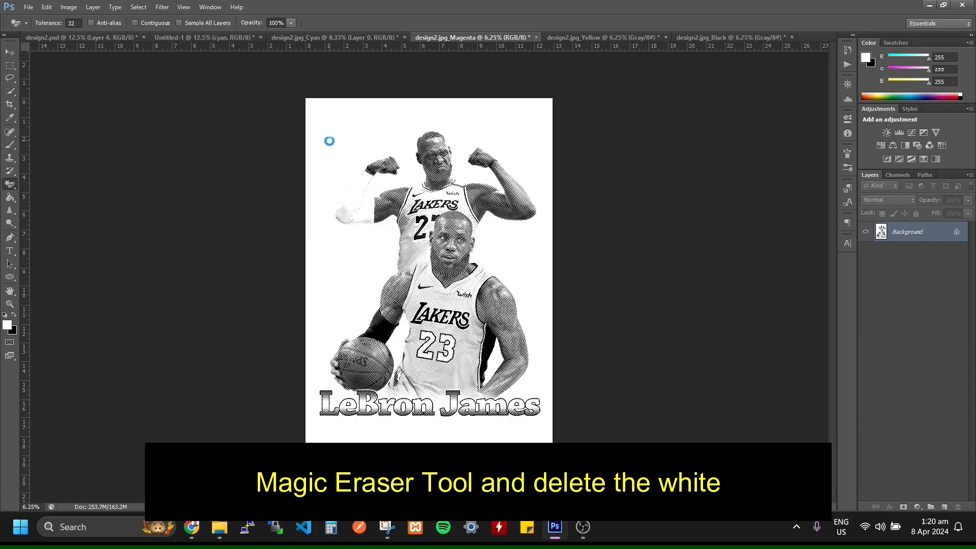
pyautogui.click(329, 141)
pyautogui.click(9, 52)
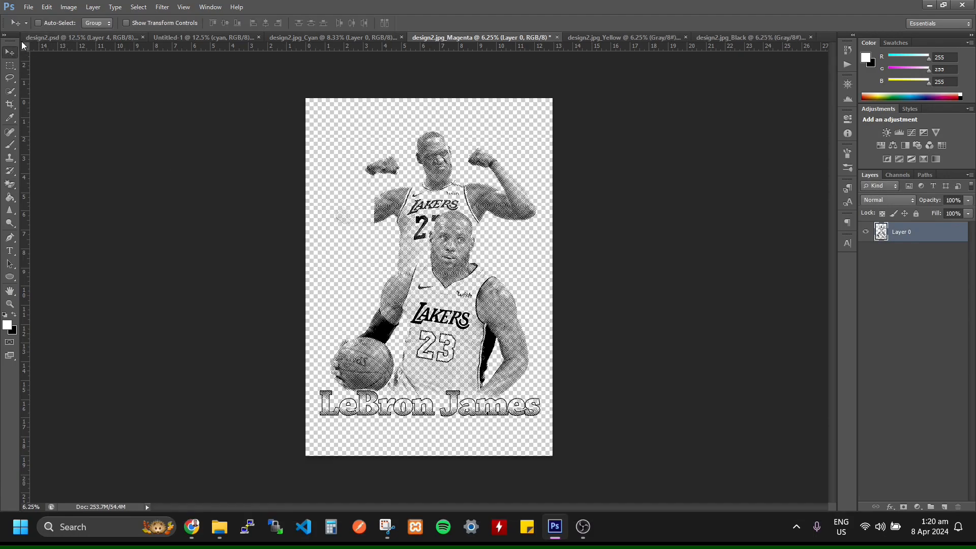
# Copy the entire Magenta halftone, paste it in place above the cyan layer in Untitled-1, and name the layer magenta.
pyautogui.hotkey('ctrl', 'a')
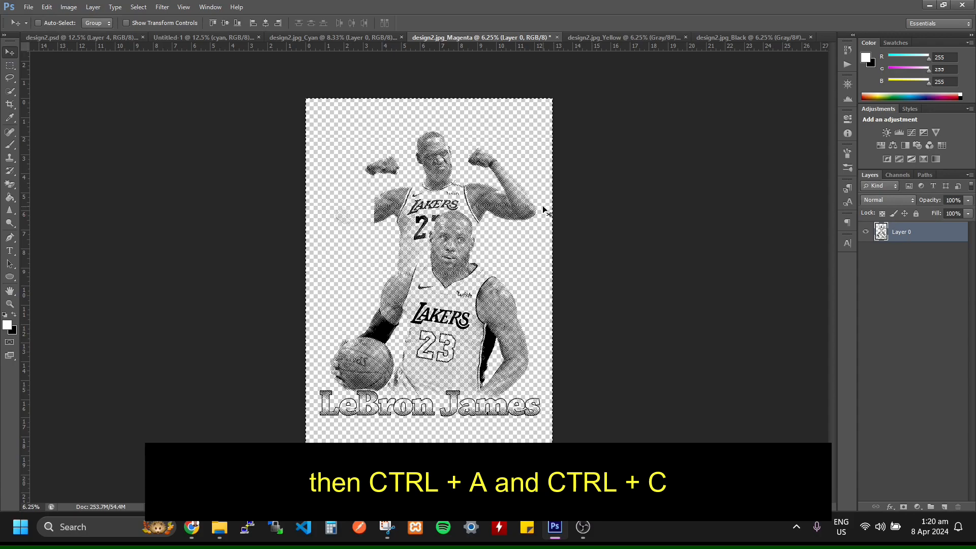
pyautogui.click(178, 36)
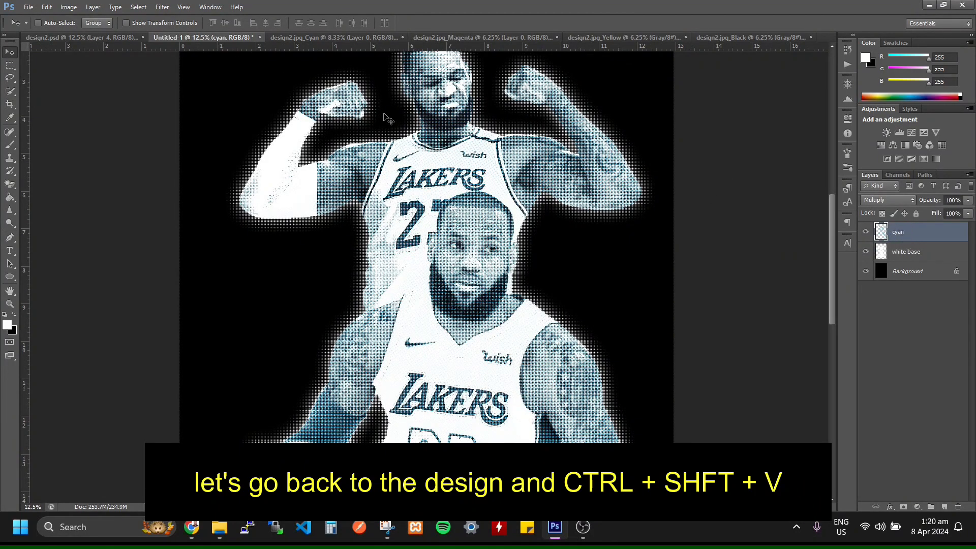
pyautogui.hotkey('ctrl', 'shift', 'v')
pyautogui.doubleClick(898, 232)
pyautogui.write('magenta')
pyautogui.press('Return')
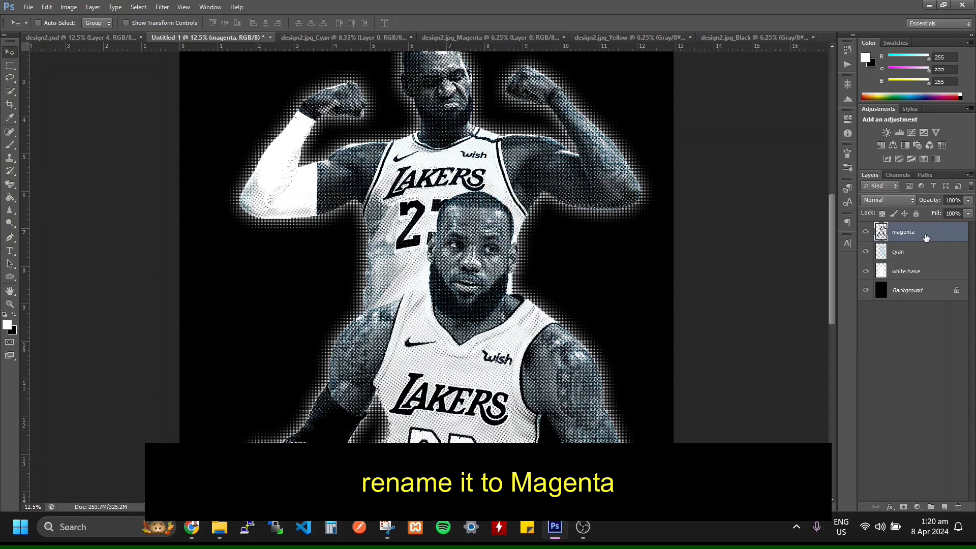
# Apply a Color Overlay to the magenta layer with C 0, M 100, Y 0 and K 0.
pyautogui.doubleClick(926, 237)
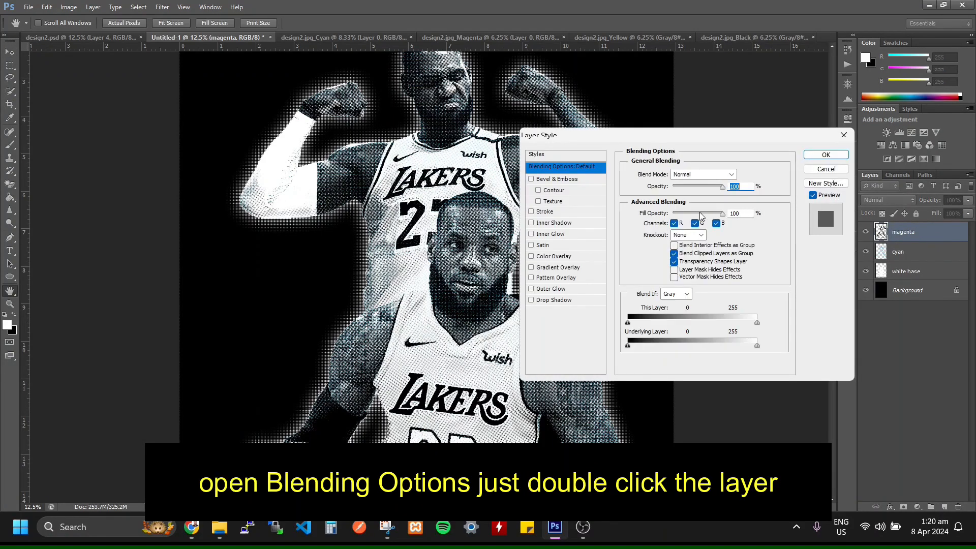
pyautogui.click(564, 256)
pyautogui.click(743, 174)
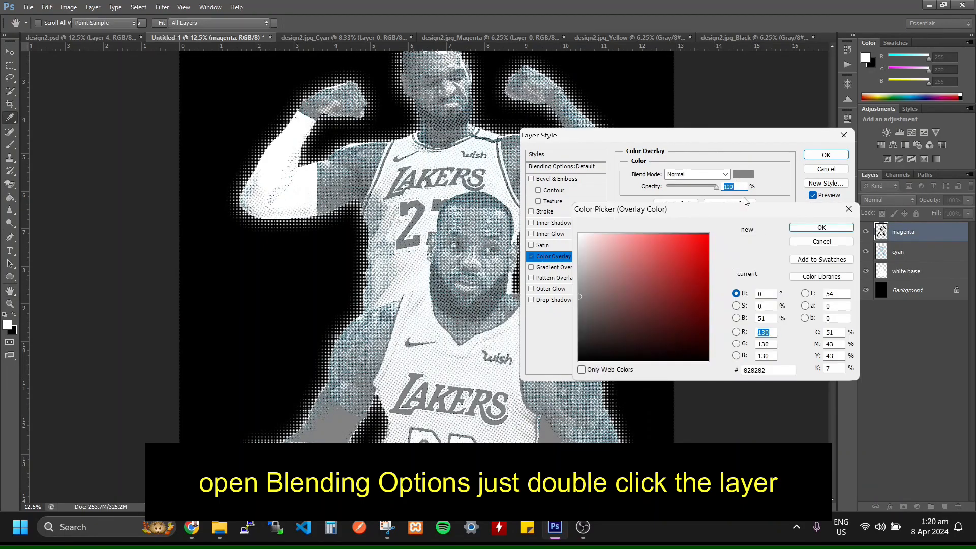
pyautogui.doubleClick(835, 345)
pyautogui.write('100')
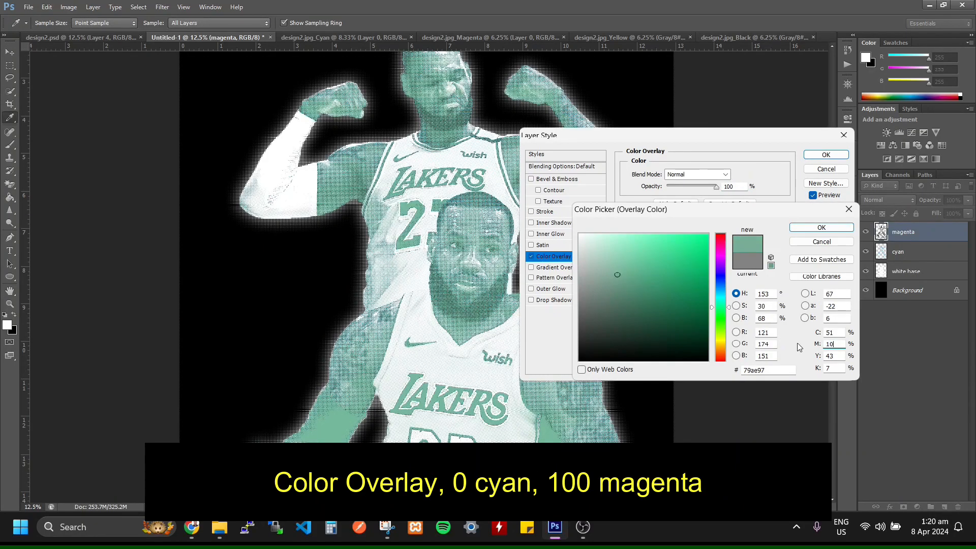
pyautogui.click(828, 333)
pyautogui.write('0')
pyautogui.doubleClick(829, 356)
pyautogui.write('0')
pyautogui.click(831, 367)
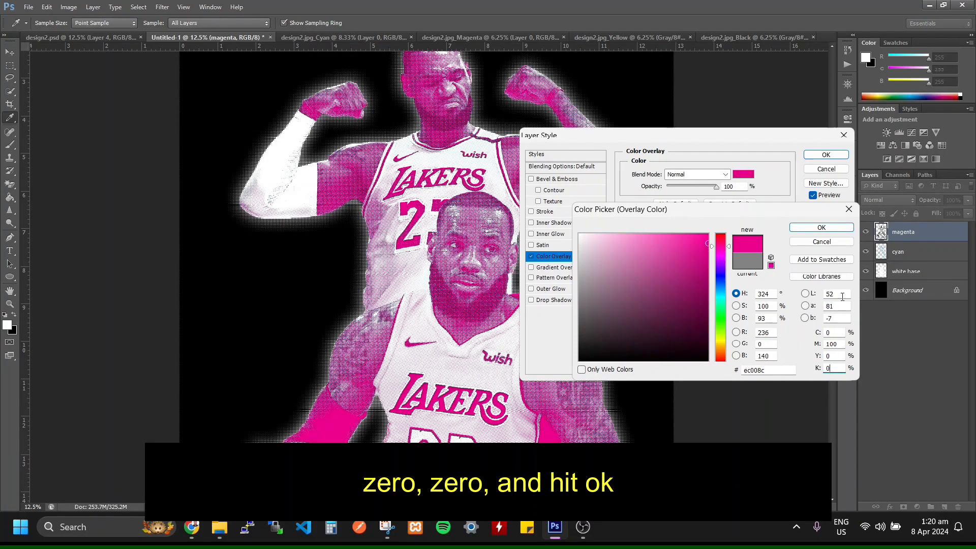
pyautogui.click(822, 227)
pyautogui.click(829, 155)
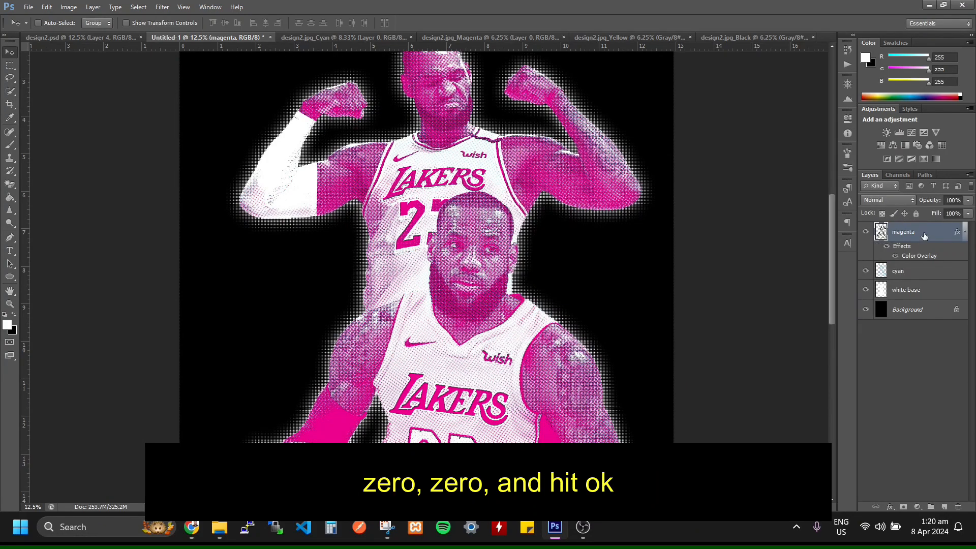
# Rasterize the magenta layer's style and set its blend mode to Multiply.
pyautogui.rightClick(927, 233)
pyautogui.click(873, 197)
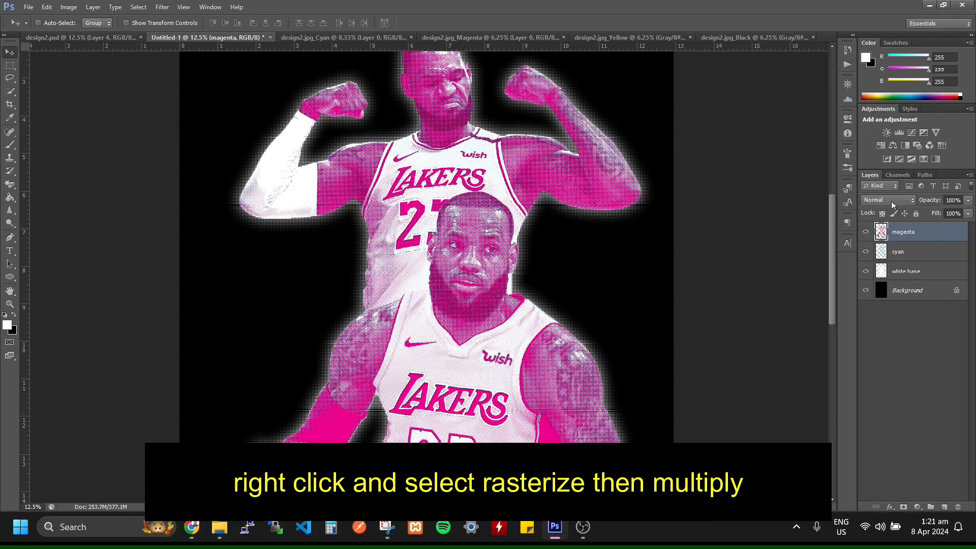
pyautogui.click(892, 200)
pyautogui.click(891, 255)
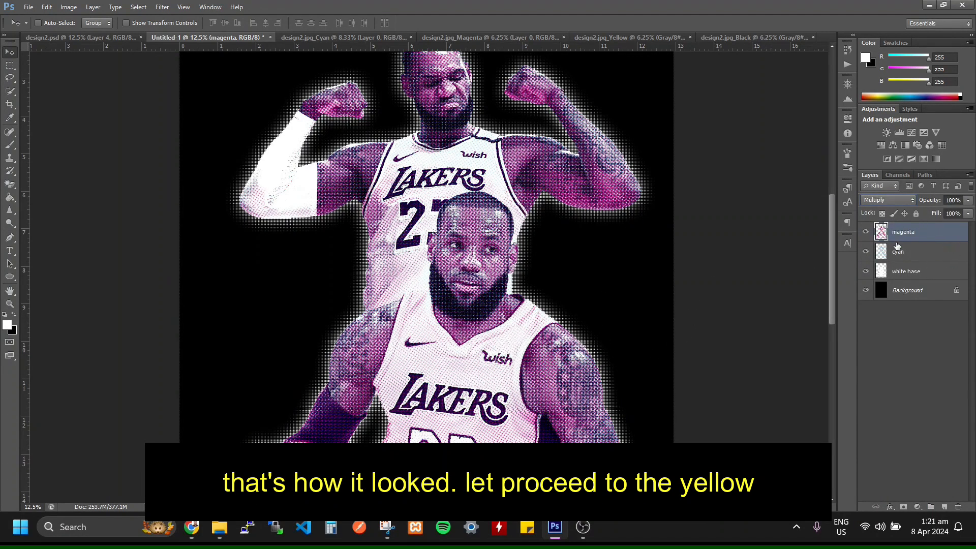
# Bring up the Yellow grayscale document and check the Channel 3 screen angle in the Color Halftone screenshot in Snipping Tool.
pyautogui.click(635, 37)
pyautogui.click(387, 527)
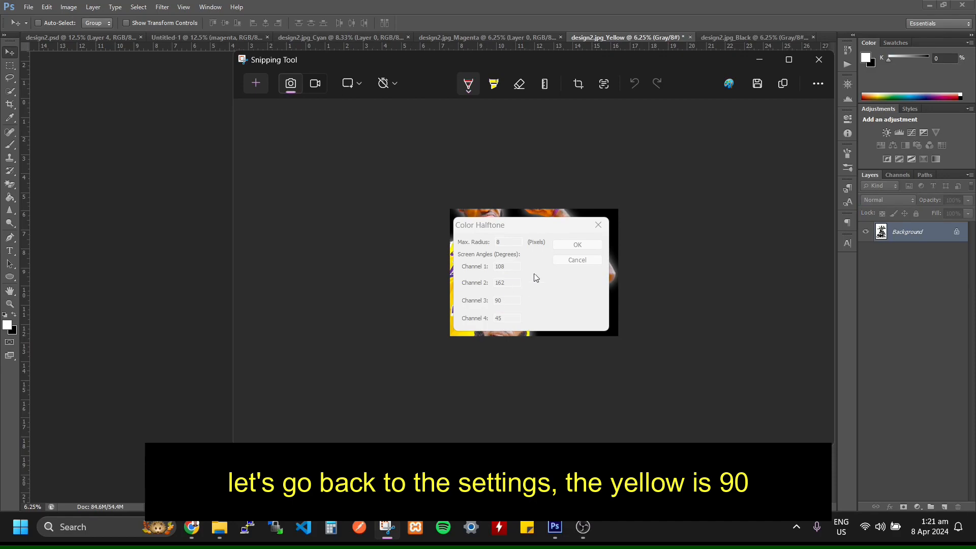
pyautogui.click(759, 59)
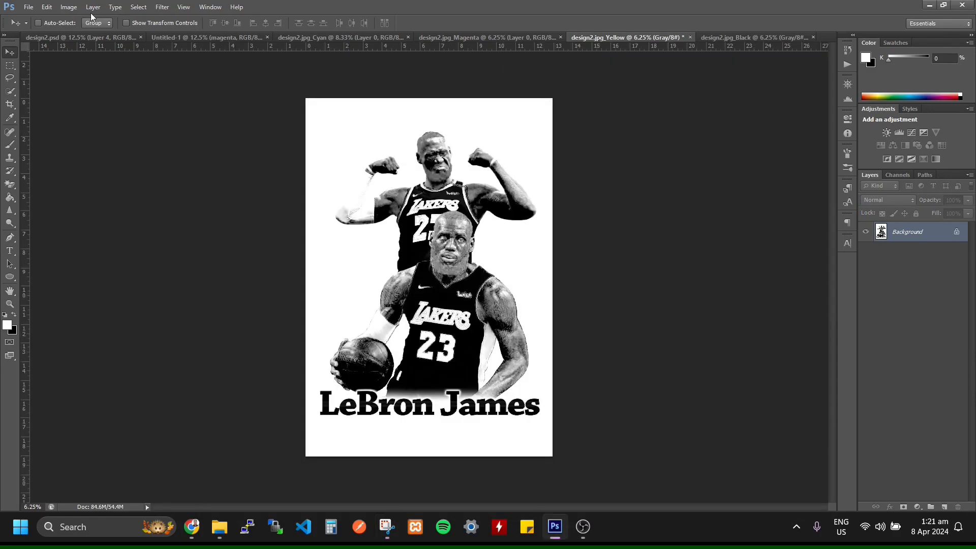
# Convert the Yellow grayscale document to Bitmap mode using a halftone screen at an angle of 90 degrees.
pyautogui.click(69, 6)
pyautogui.moveTo(79, 18)
pyautogui.click(224, 18)
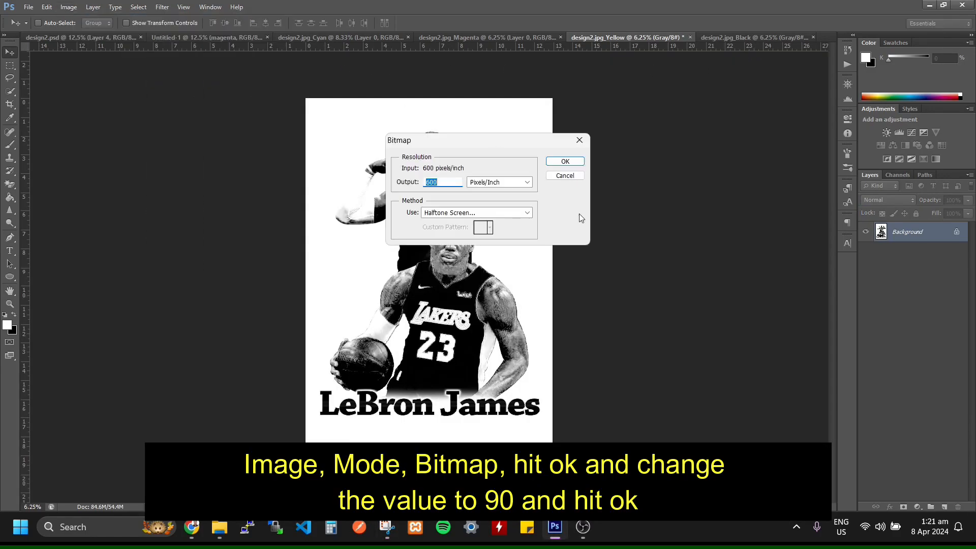
pyautogui.click(565, 161)
pyautogui.press('Tab')
pyautogui.write('90')
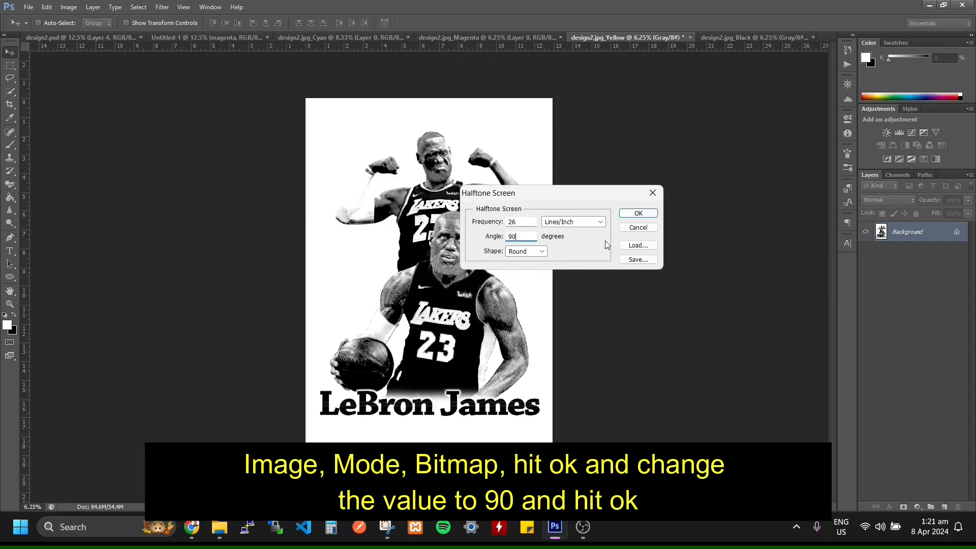
pyautogui.click(638, 213)
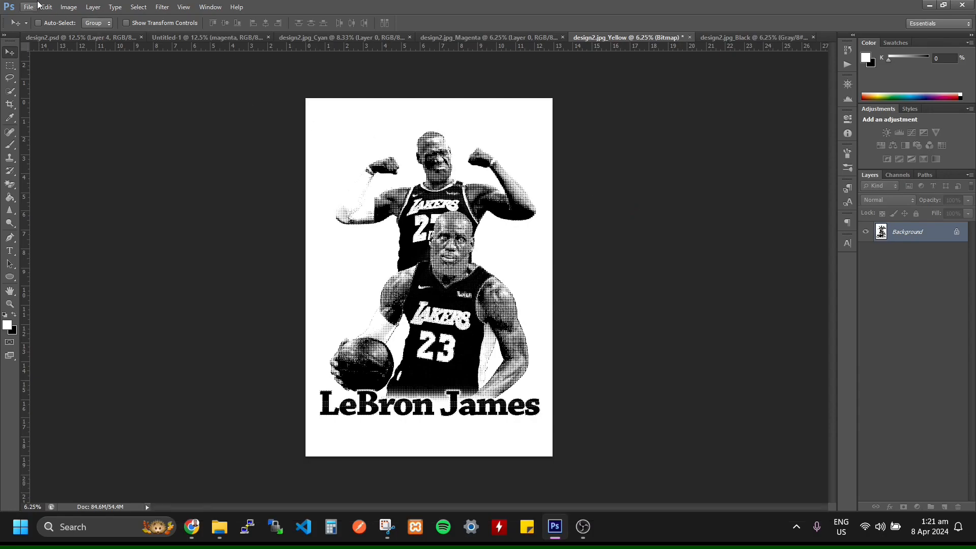
# Convert the Yellow bitmap back to Grayscale with a size ratio of 1 and from there to RGB Color.
pyautogui.click(67, 7)
pyautogui.moveTo(102, 19)
pyautogui.click(223, 31)
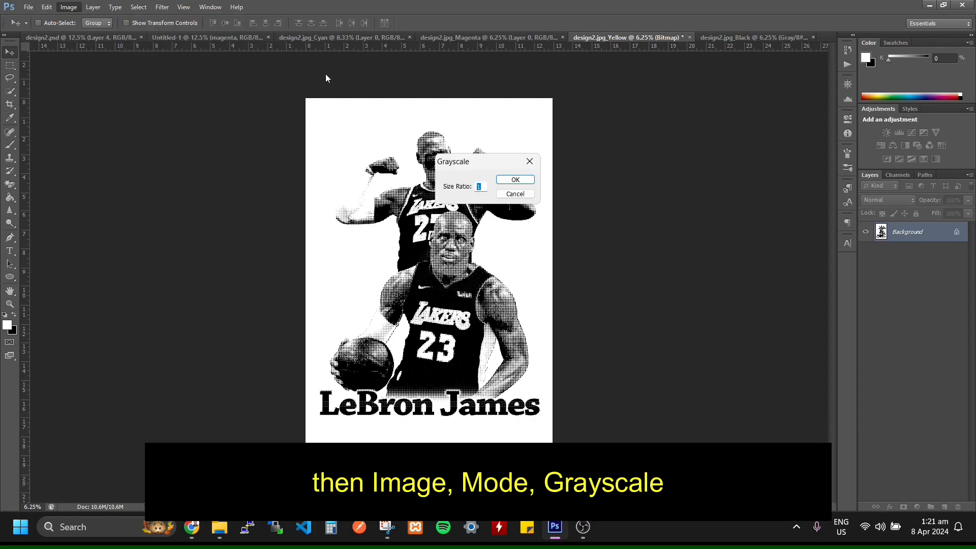
pyautogui.click(514, 179)
pyautogui.click(69, 7)
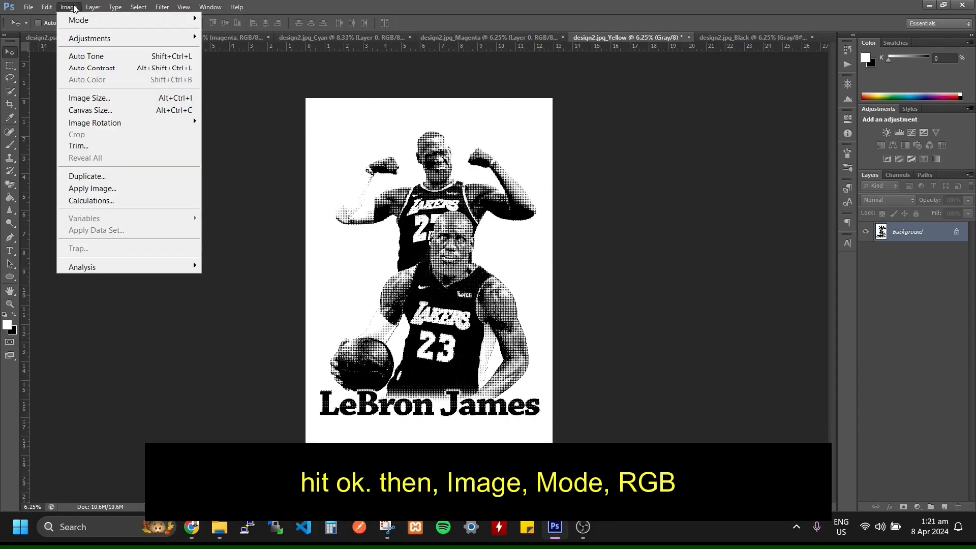
pyautogui.moveTo(146, 24)
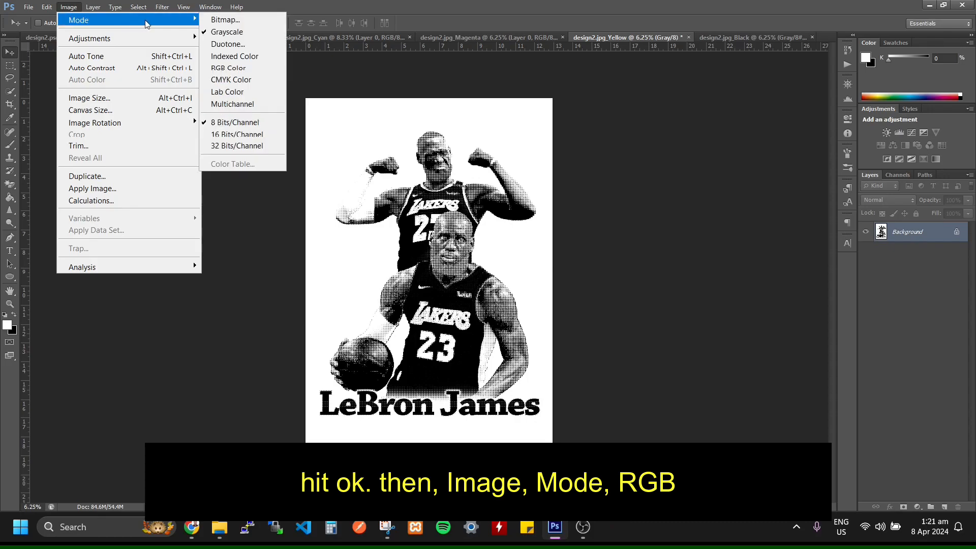
pyautogui.click(238, 68)
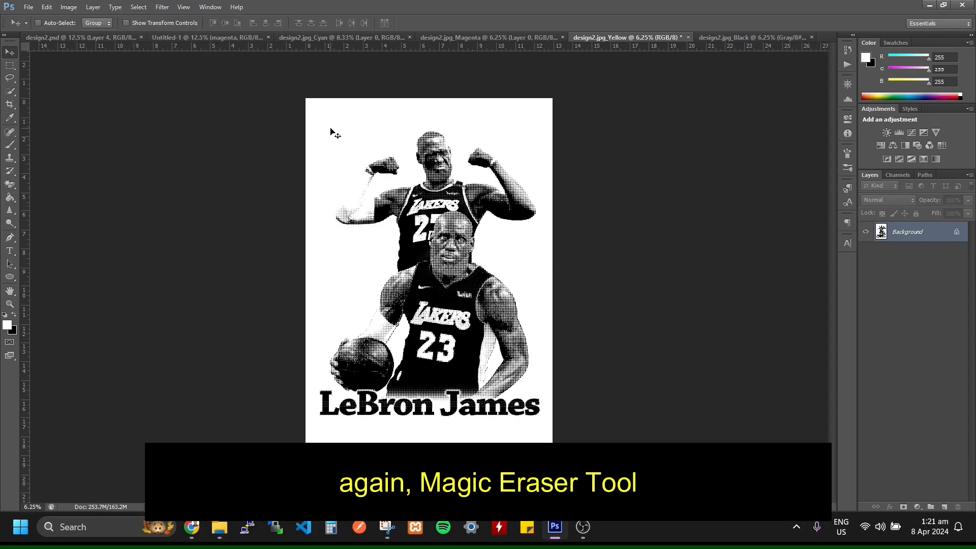
# Erase all the white from the Yellow halftone with the Magic Eraser, leaving a transparent background.
pyautogui.press('e')
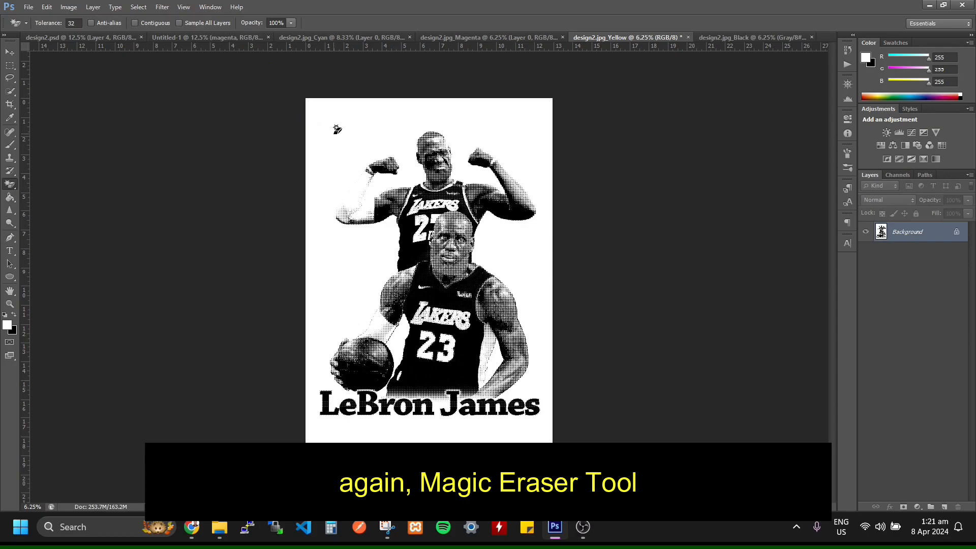
pyautogui.click(336, 128)
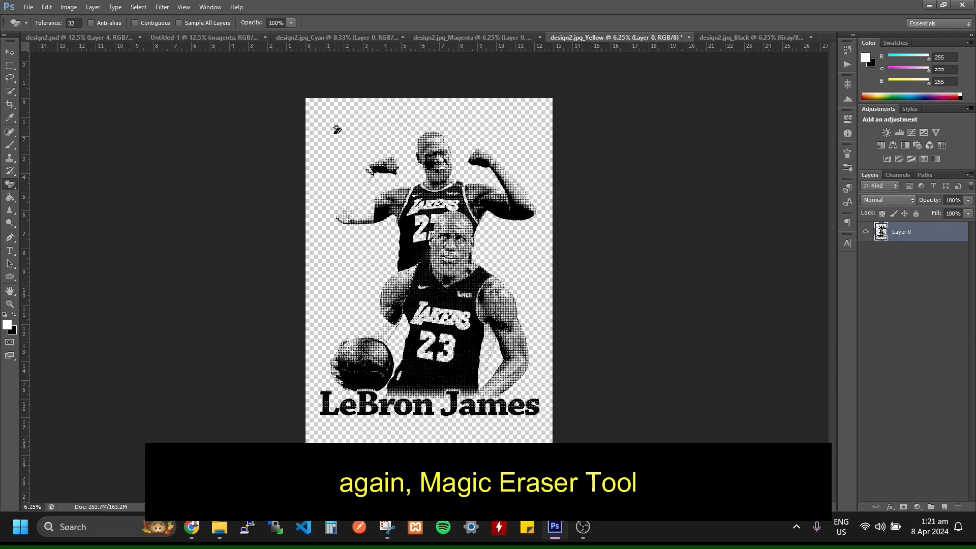
pyautogui.press('v')
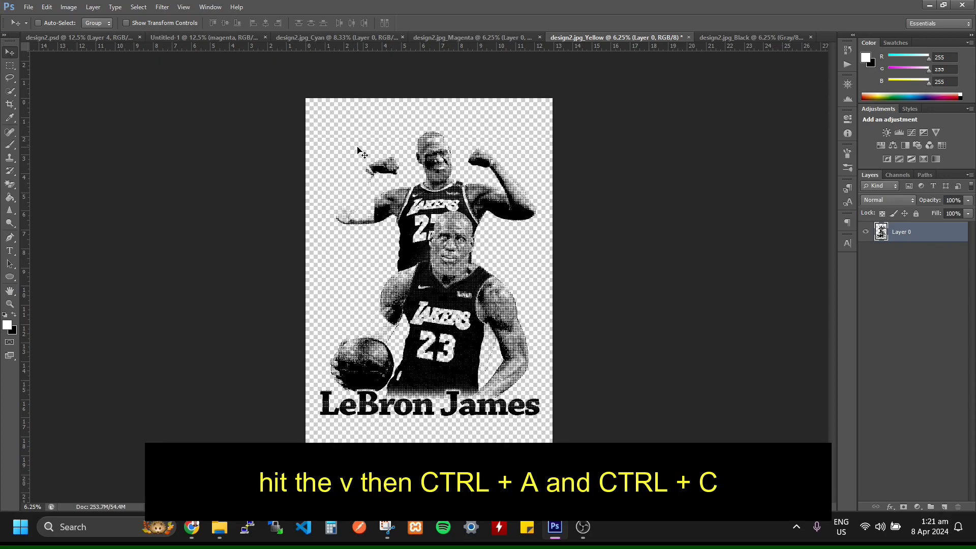
# Copy the entire Yellow halftone, paste it in place above the magenta layer in Untitled-1, and name the layer yellow.
pyautogui.hotkey('ctrl', 'a')
pyautogui.click(206, 37)
pyautogui.hotkey('ctrl', 'shift', 'v')
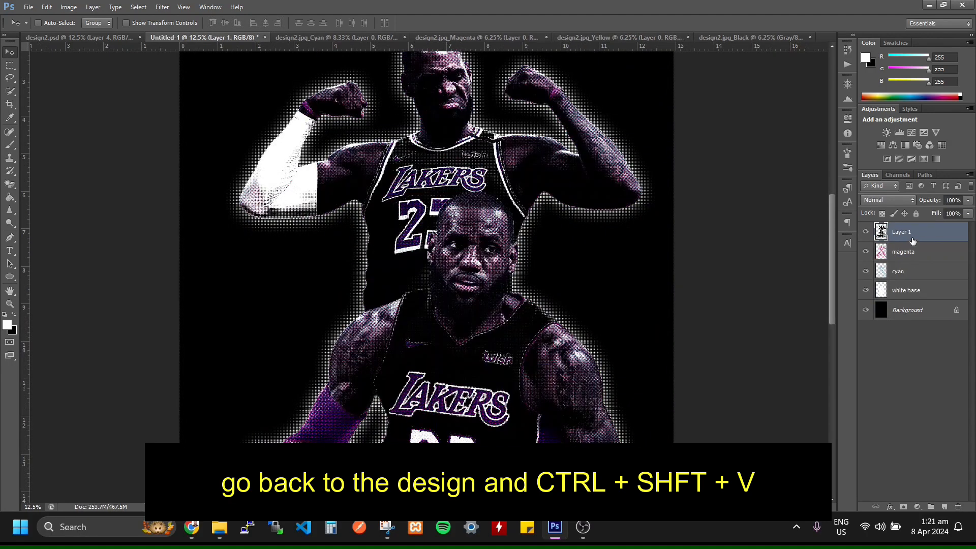
pyautogui.doubleClick(900, 233)
pyautogui.write('yellow')
pyautogui.press('Return')
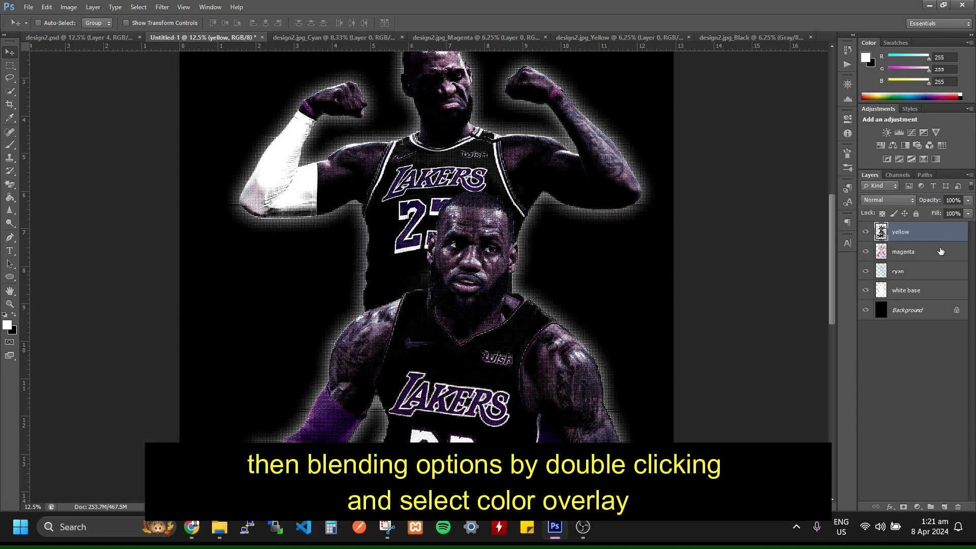
# Apply a Color Overlay to the yellow layer with CMYK values of 0, 0, 100 and 0.
pyautogui.doubleClick(938, 237)
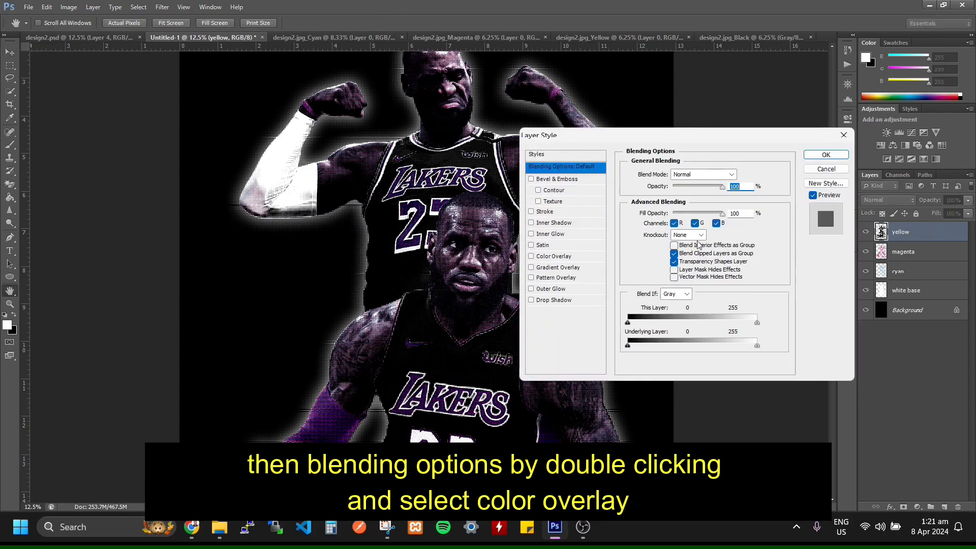
pyautogui.click(551, 256)
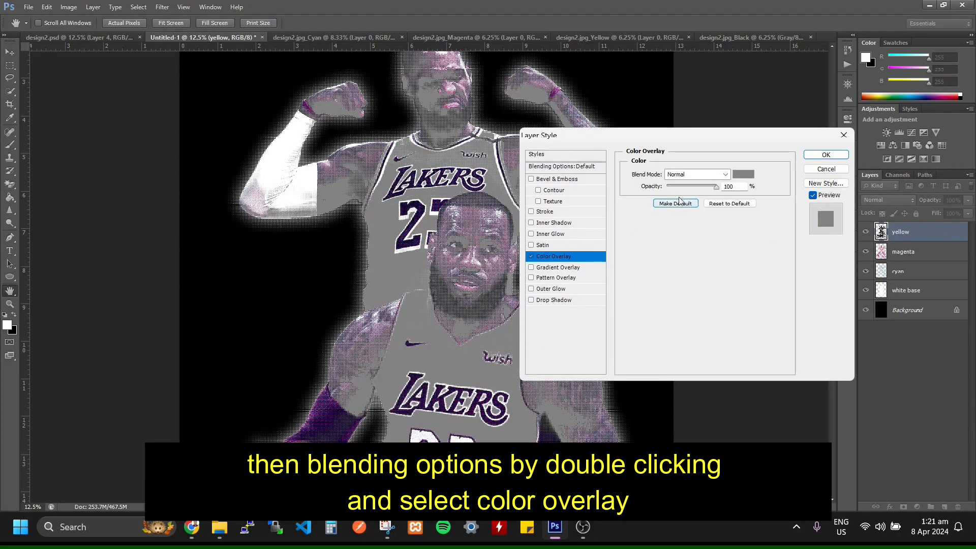
pyautogui.click(743, 174)
pyautogui.click(721, 339)
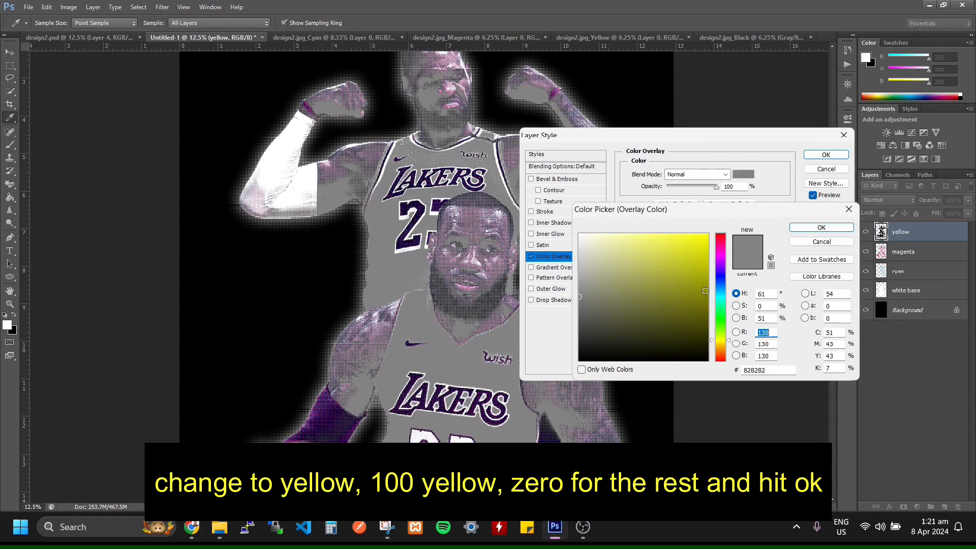
pyautogui.click(708, 234)
pyautogui.doubleClick(834, 332)
pyautogui.write('00')
pyautogui.doubleClick(833, 356)
pyautogui.write('100')
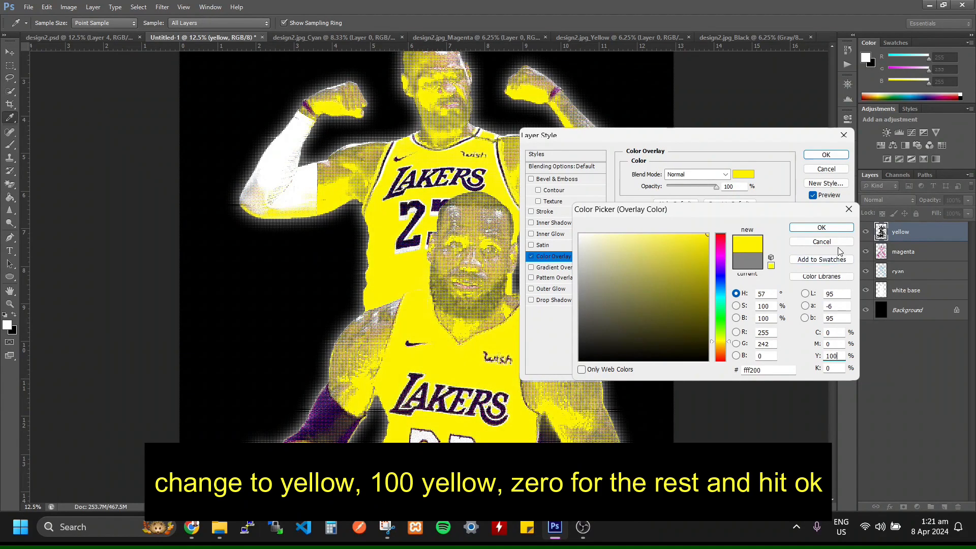
pyautogui.click(822, 228)
pyautogui.click(832, 154)
# Rasterize the yellow layer's style and set its blend mode to Multiply.
pyautogui.rightClick(936, 232)
pyautogui.click(889, 197)
pyautogui.click(889, 200)
pyautogui.click(889, 252)
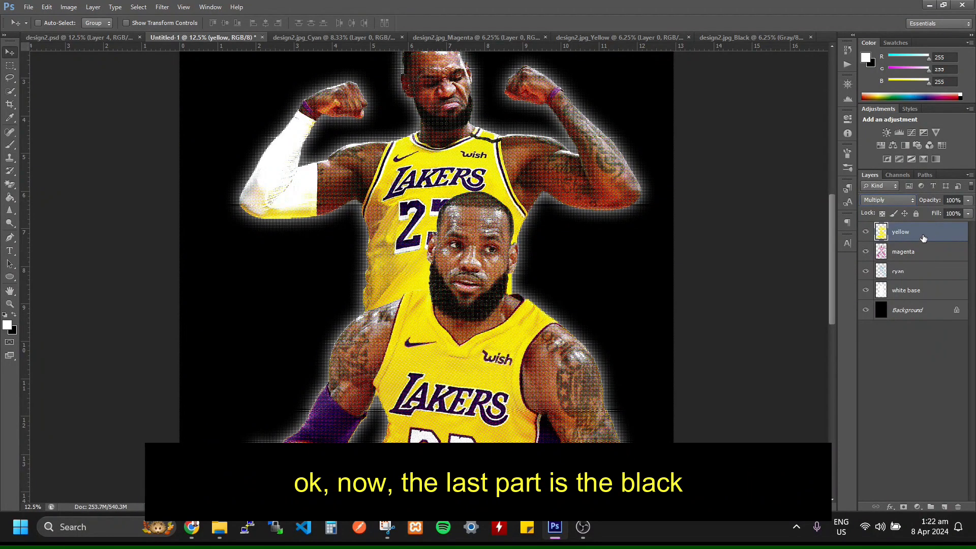
# Convert the Black grayscale document to Bitmap mode at 600 pixels/inch using a halftone screen at an angle of 45 degrees.
pyautogui.click(749, 39)
pyautogui.click(73, 8)
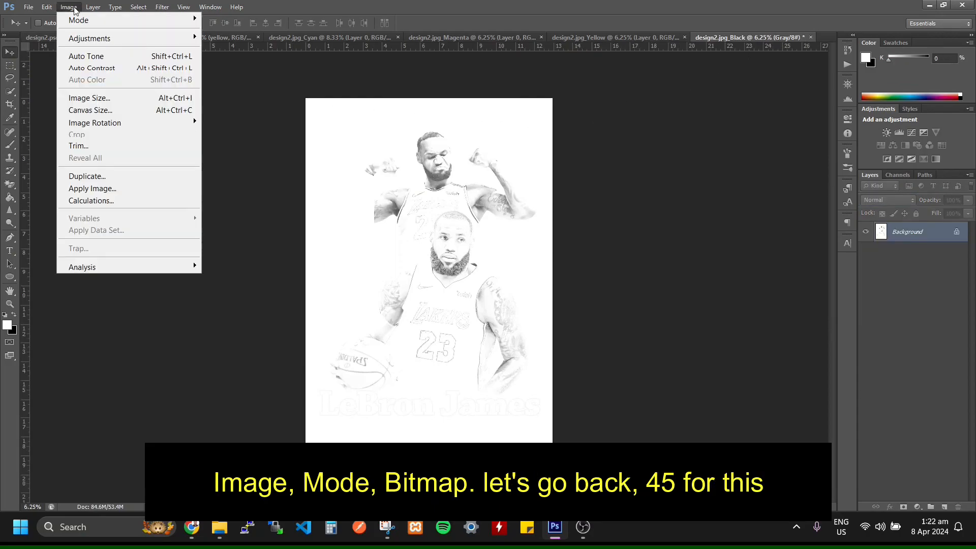
pyautogui.moveTo(99, 23)
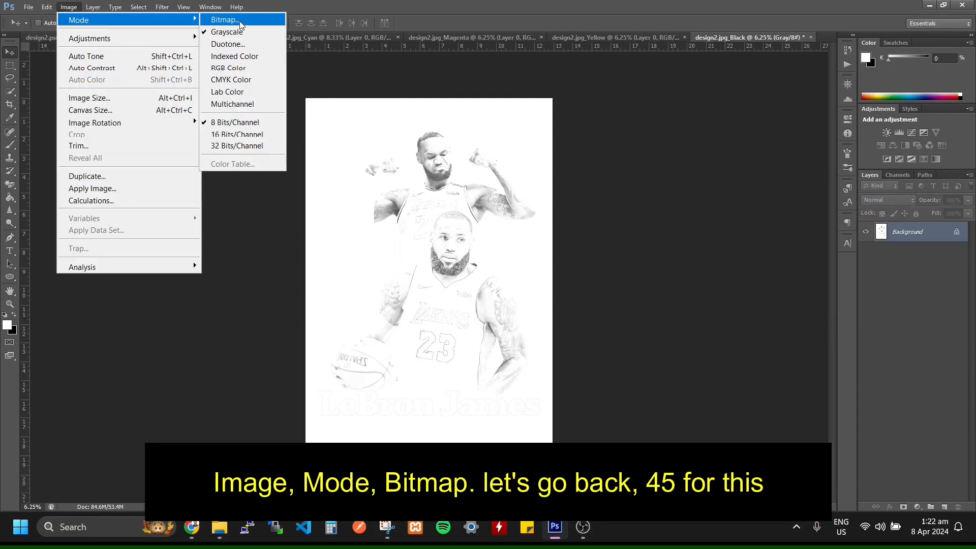
pyautogui.click(224, 20)
pyautogui.click(386, 527)
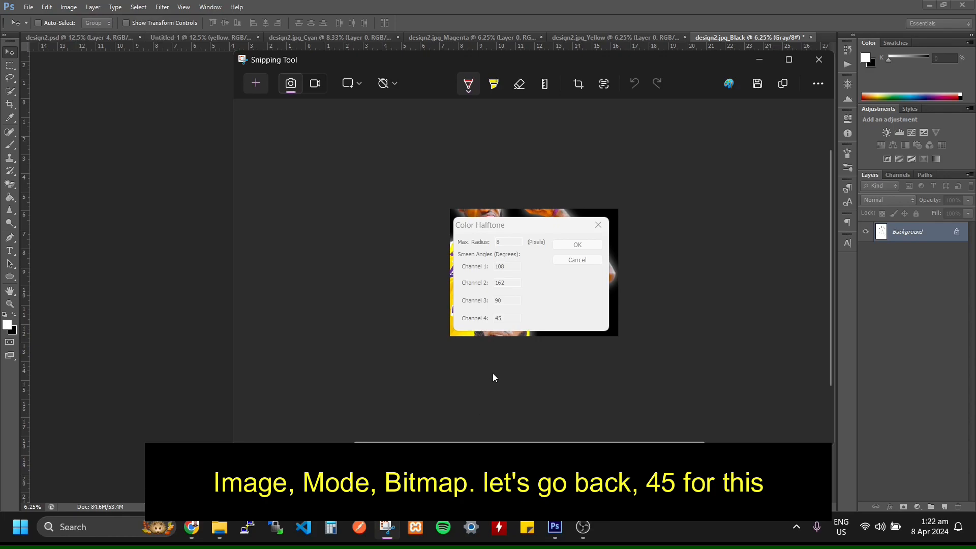
pyautogui.click(760, 60)
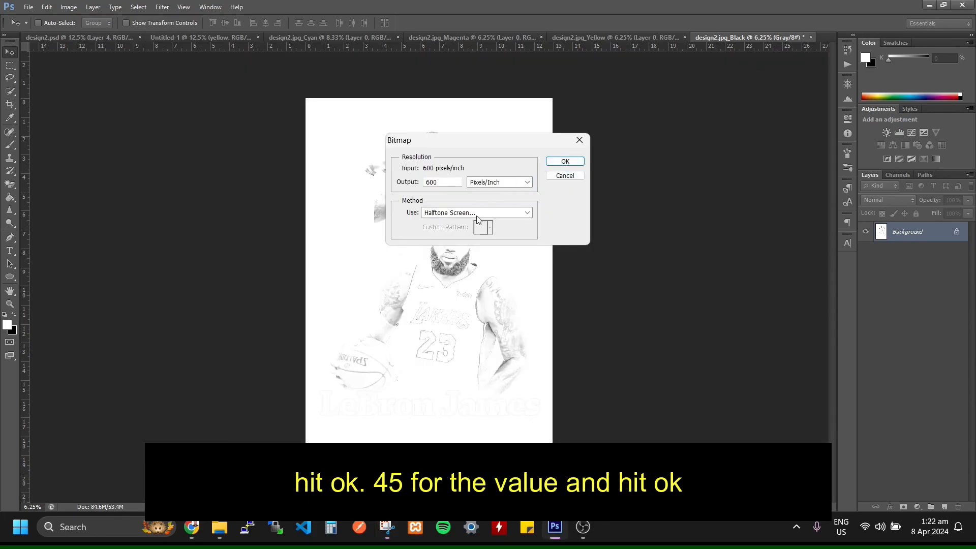
pyautogui.click(565, 161)
pyautogui.press('Tab')
pyautogui.write('45')
pyautogui.click(635, 214)
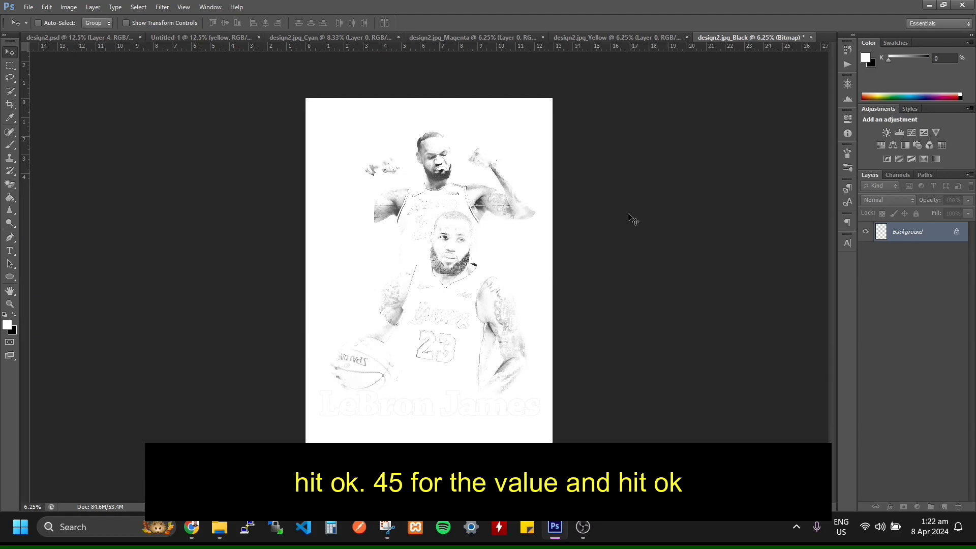
# Convert the Black bitmap back to Grayscale and from there to RGB Color.
pyautogui.click(69, 7)
pyautogui.moveTo(102, 20)
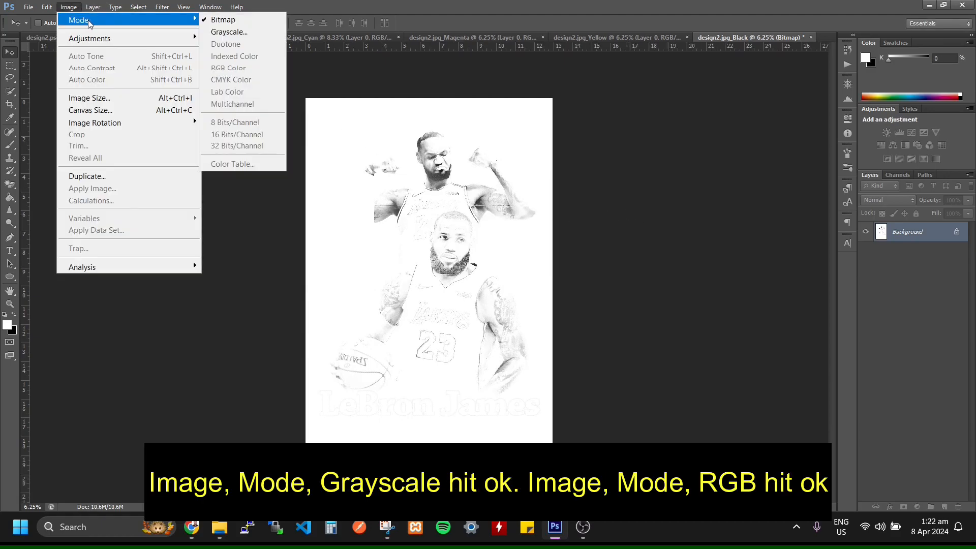
pyautogui.click(242, 33)
pyautogui.click(525, 182)
pyautogui.click(69, 7)
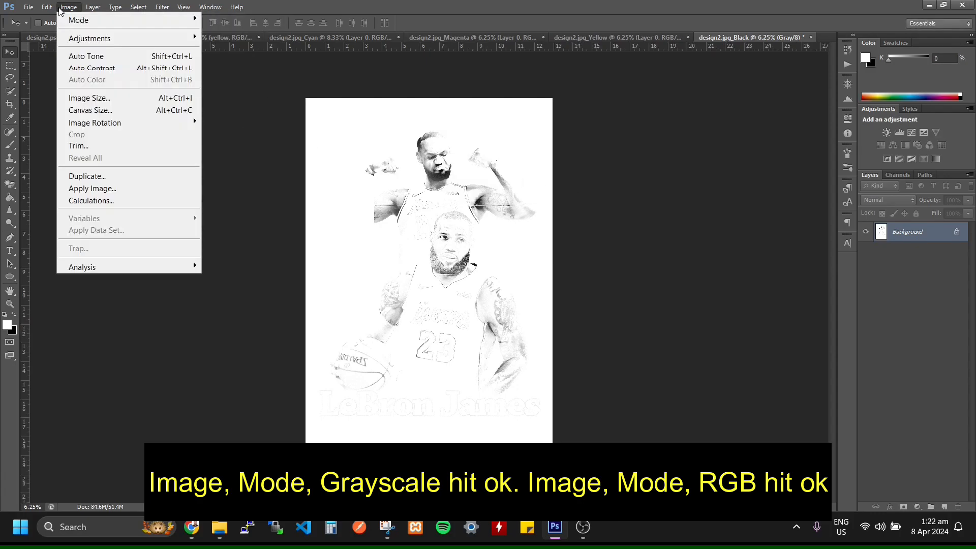
pyautogui.moveTo(101, 20)
pyautogui.click(254, 69)
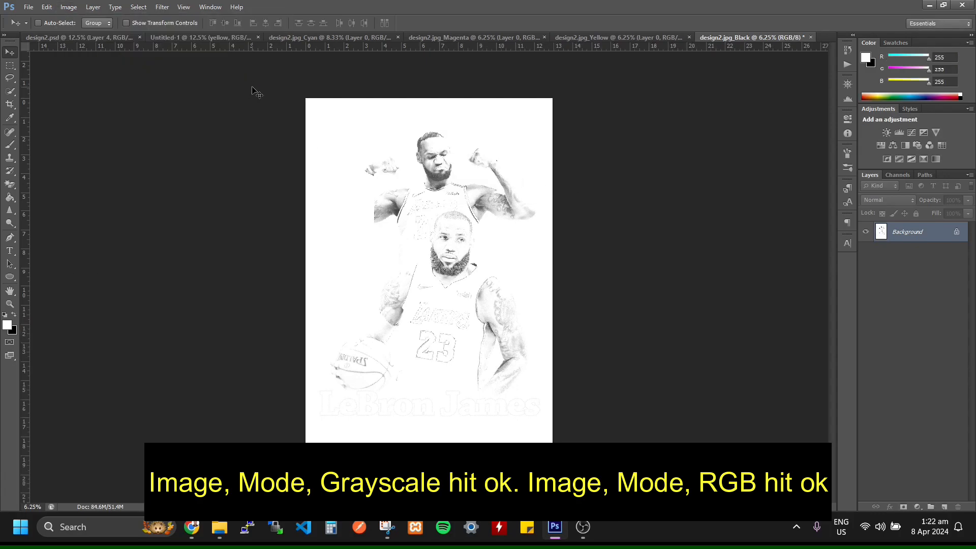
# Erase all the white from the Black halftone with the Magic Eraser, leaving a transparent background.
pyautogui.press('e')
pyautogui.click(335, 144)
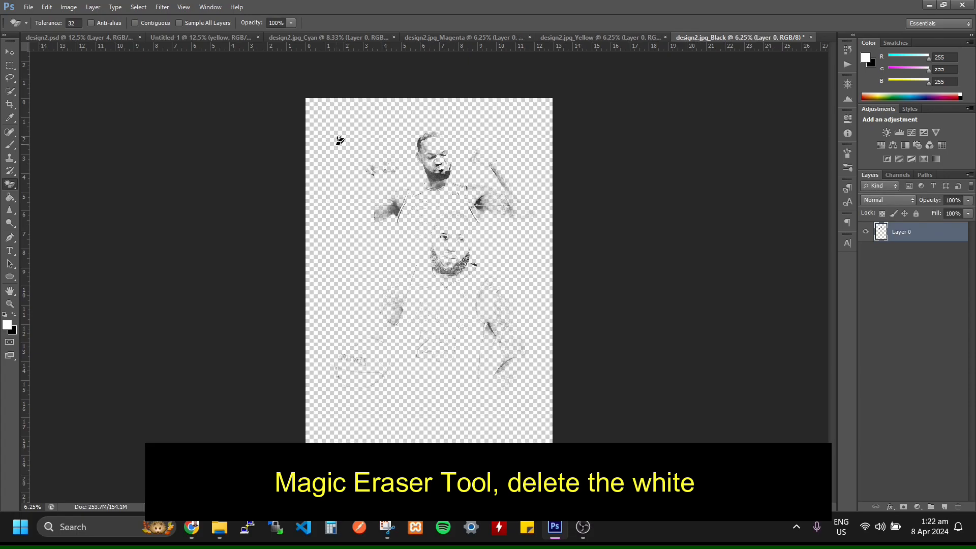
pyautogui.press('v')
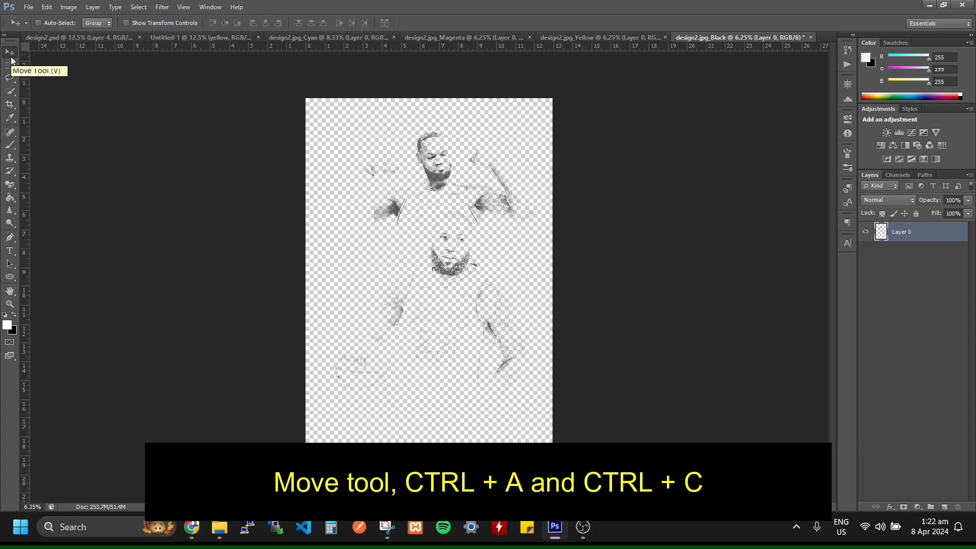
# Copy the entire Black halftone, paste it in place above the yellow layer in Untitled-1, and name the layer black.
pyautogui.hotkey('ctrl', 'a')
pyautogui.hotkey('ctrl', 'c')
pyautogui.click(224, 37)
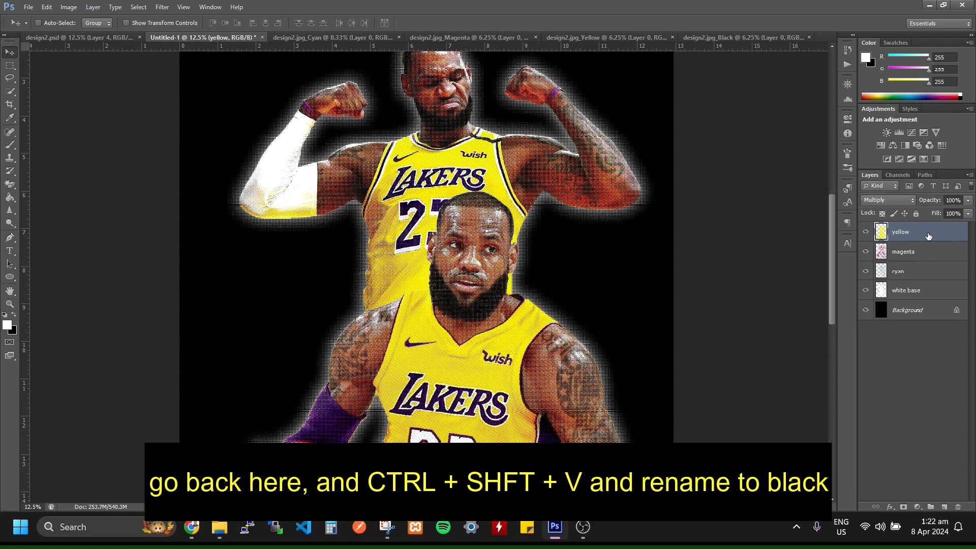
pyautogui.hotkey('ctrl', 'shift', 'v')
pyautogui.doubleClick(901, 232)
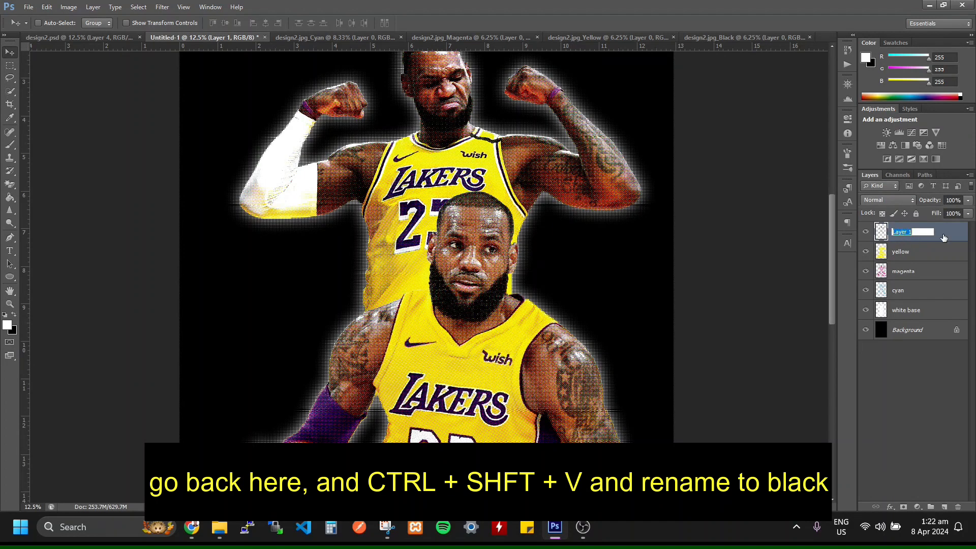
pyautogui.write('black')
pyautogui.press('Return')
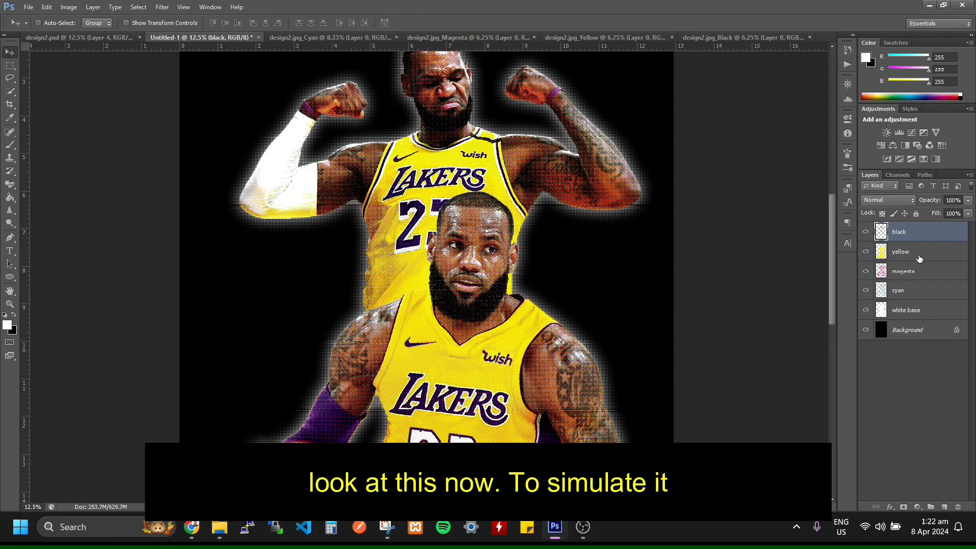
# Reorder the color layers so that yellow sits directly above the white base, followed by magenta, cyan and black.
pyautogui.moveTo(938, 258); pyautogui.dragTo(934, 303)
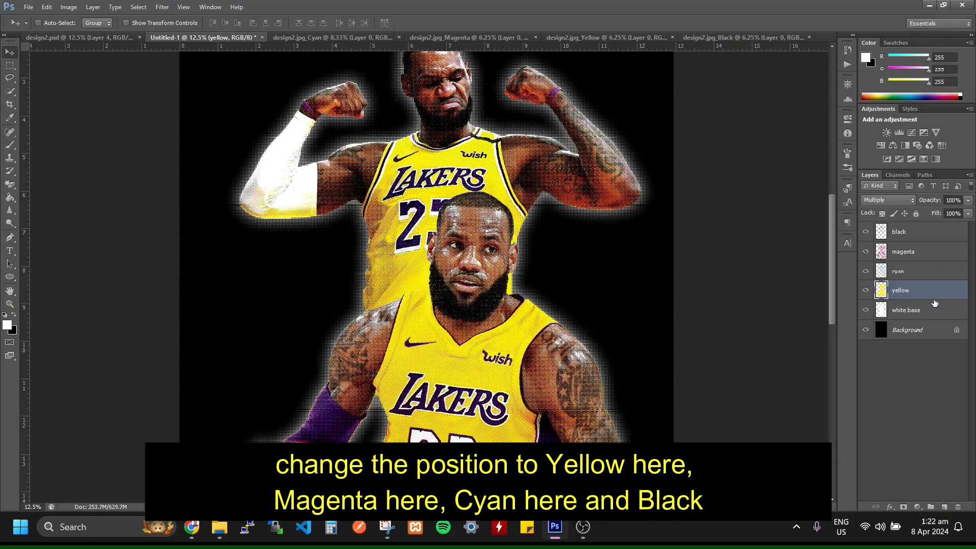
pyautogui.moveTo(935, 260); pyautogui.dragTo(922, 284)
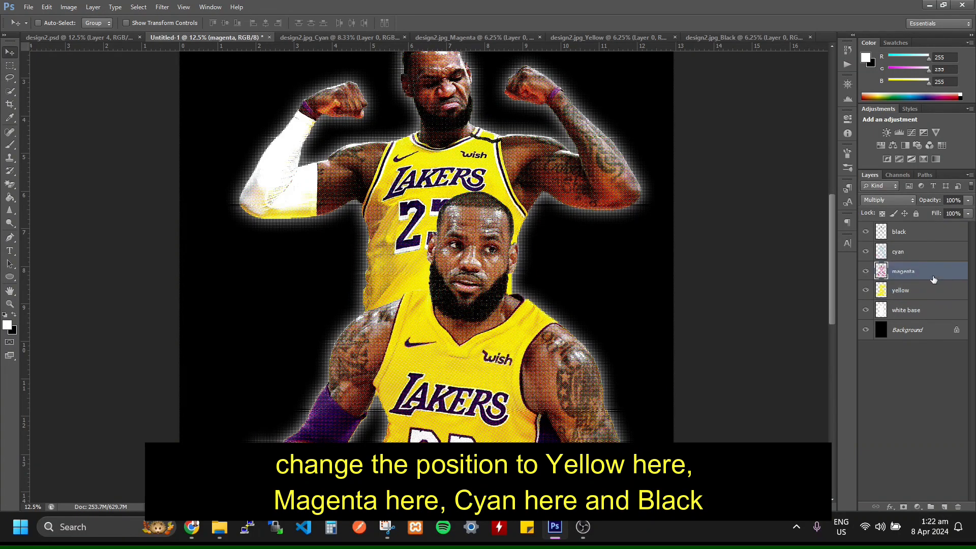
pyautogui.click(928, 250)
pyautogui.click(922, 234)
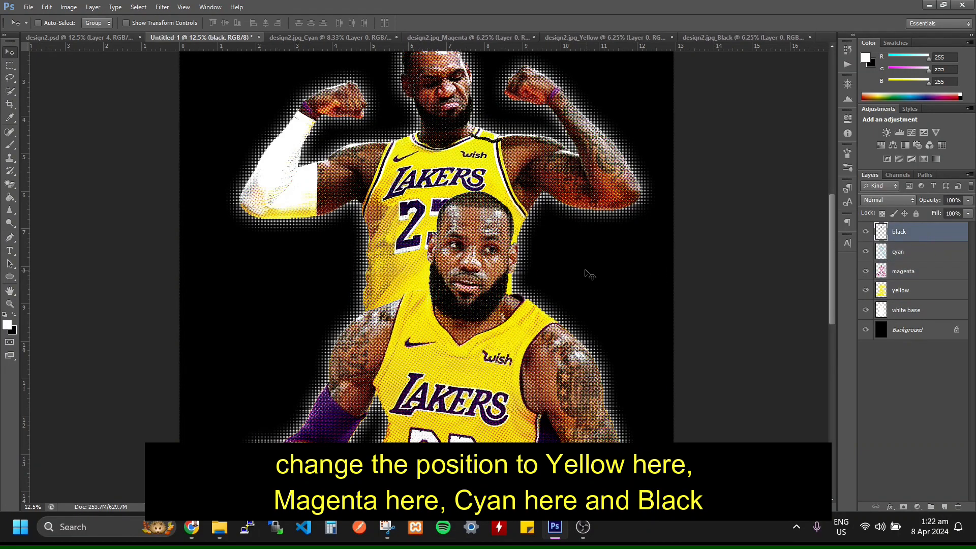
# Examine the combined halftone dots up close on the face, jersey and lettering, and view the whole design.
pyautogui.hotkey('ctrl', '+')
pyautogui.hotkey('ctrl', '+')
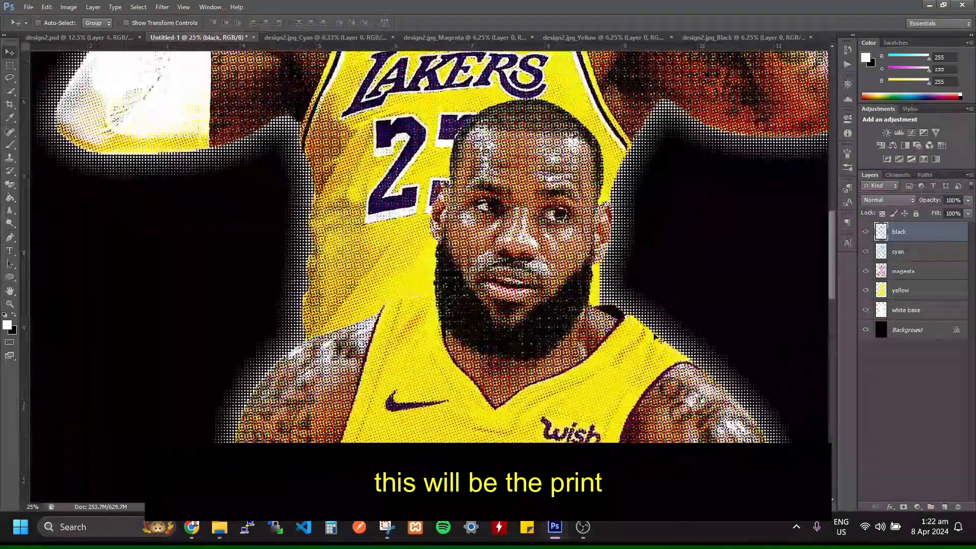
pyautogui.scroll(-10, 611, 254)
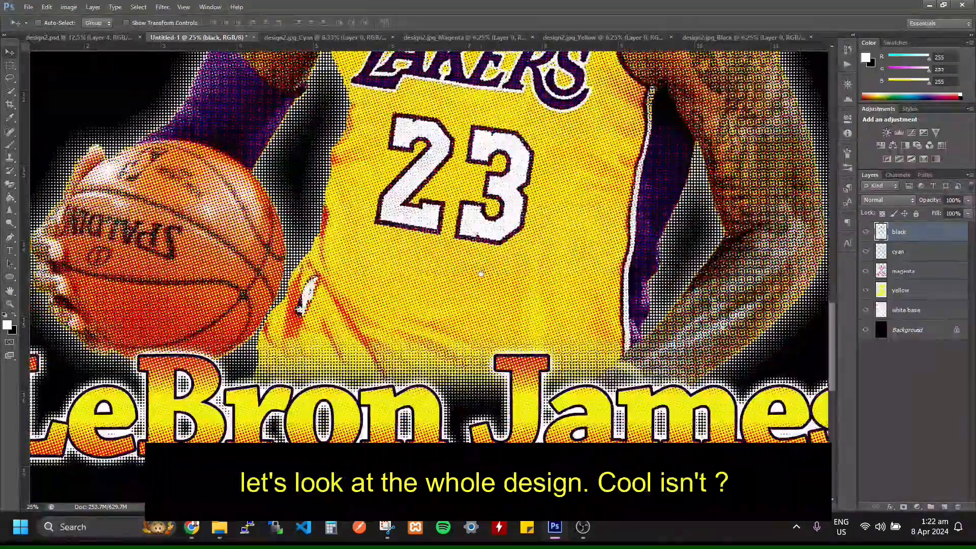
pyautogui.hotkey('ctrl', '-')
pyautogui.hotkey('ctrl', '-')
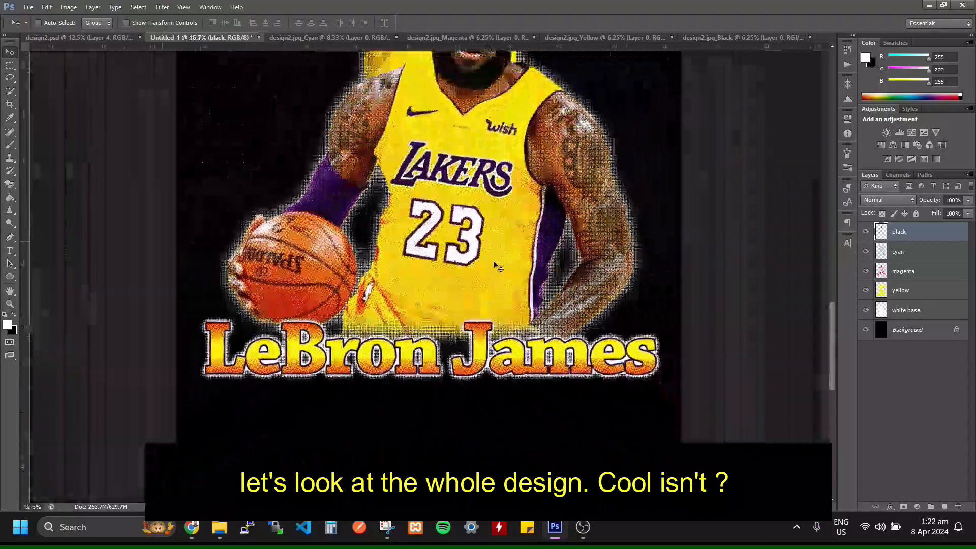
pyautogui.hotkey('ctrl', '-')
pyautogui.moveTo(521, 196); pyautogui.dragTo(511, 319)
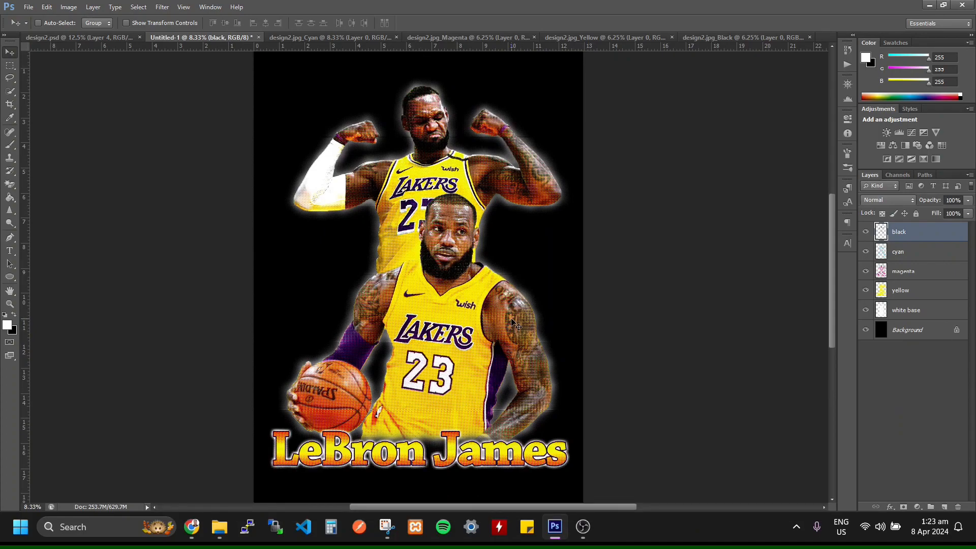
# Hide the yellow, magenta, cyan, black and white base layers so only the black background remains.
pyautogui.click(865, 289)
pyautogui.click(865, 270)
pyautogui.click(865, 251)
pyautogui.click(865, 232)
pyautogui.click(866, 310)
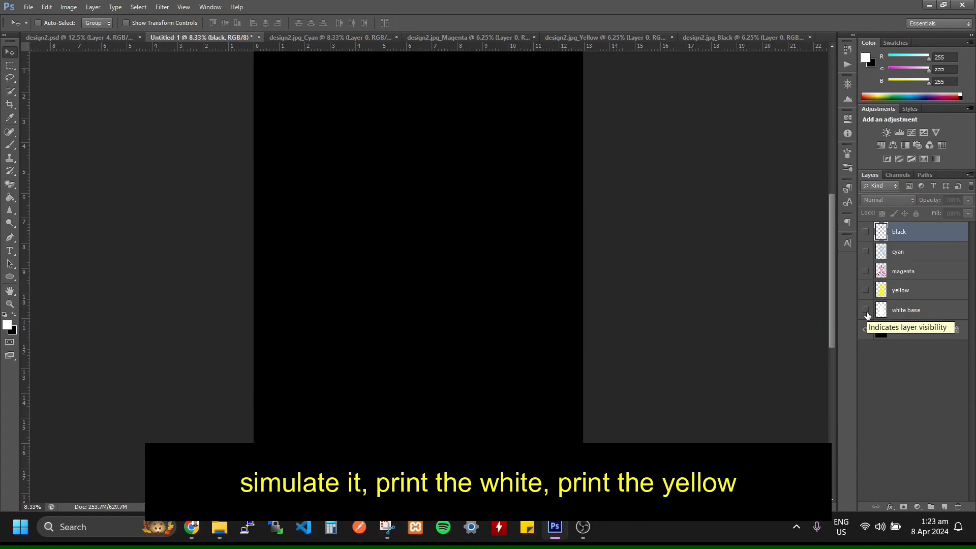
# Simulate the print order by showing the white base, yellow, magenta, cyan and black layers one after another.
pyautogui.click(866, 312)
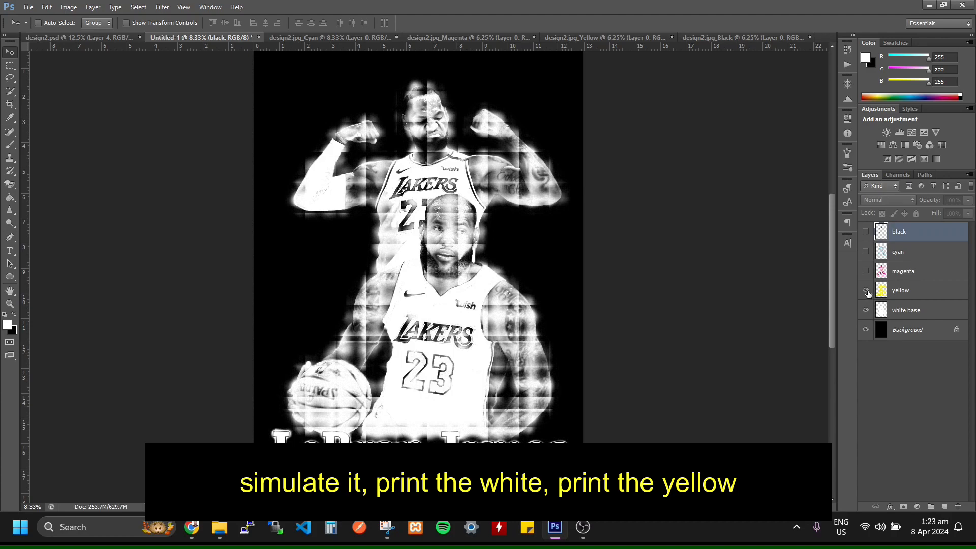
pyautogui.click(866, 291)
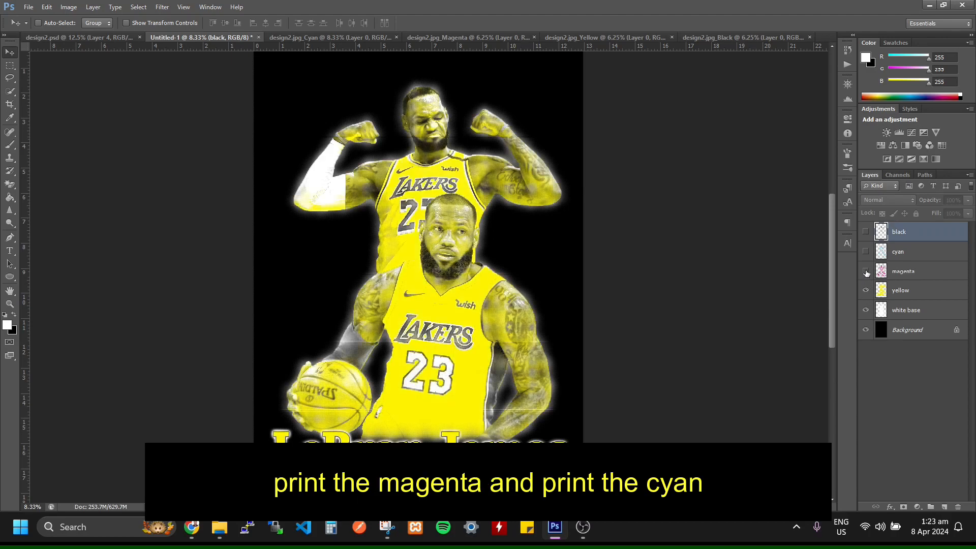
pyautogui.click(866, 272)
pyautogui.click(867, 252)
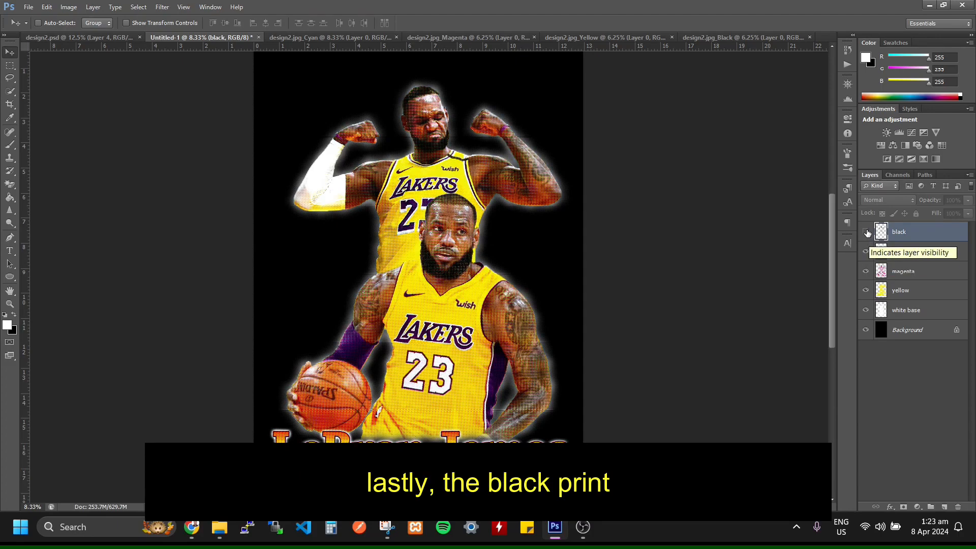
pyautogui.click(867, 232)
# Compare the design with and without the black layer, checking its effect on the arm and face shadows.
pyautogui.click(867, 232)
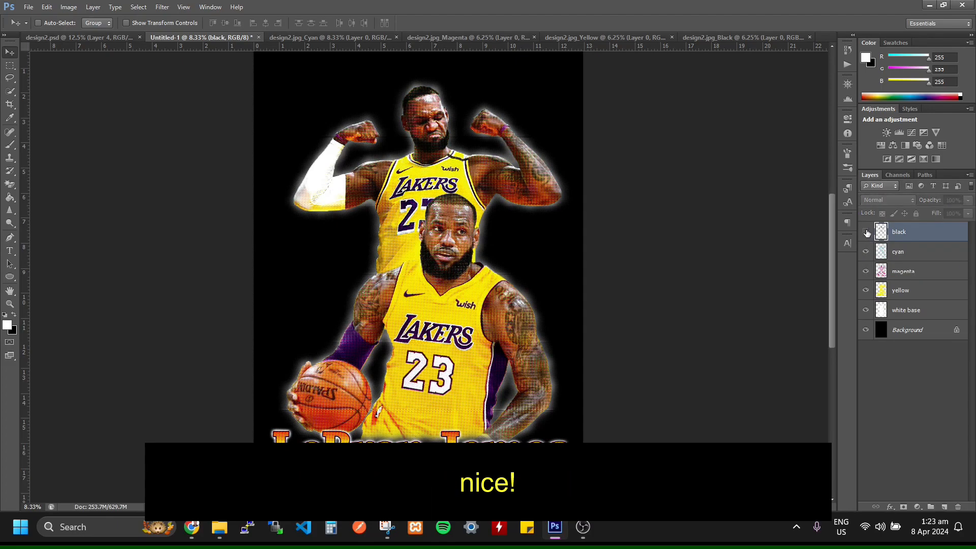
pyautogui.click(867, 232)
pyautogui.click(867, 232)
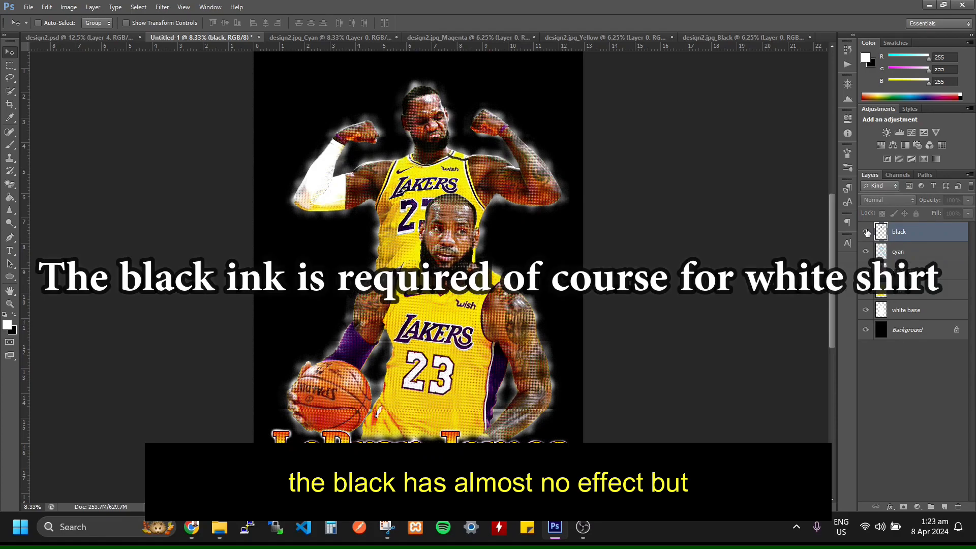
pyautogui.click(867, 232)
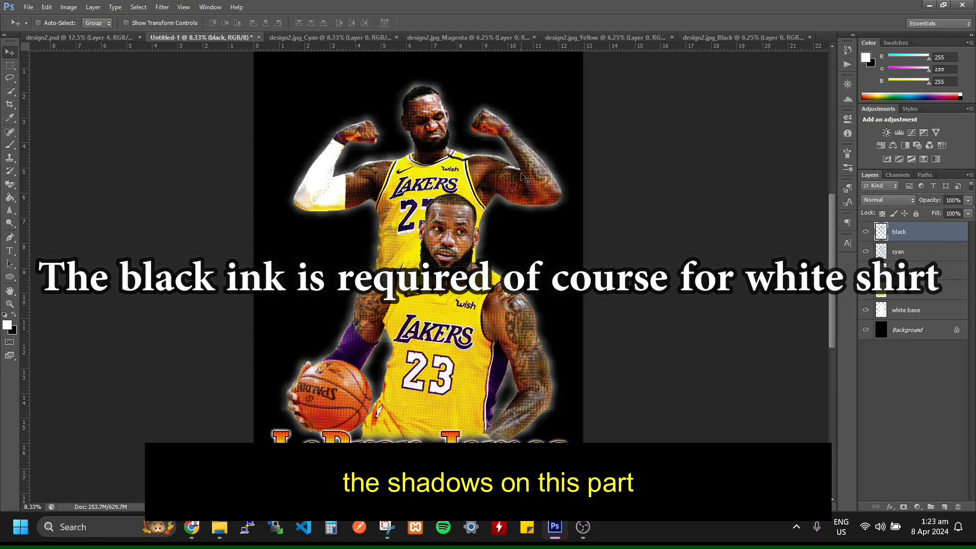
pyautogui.click(865, 231)
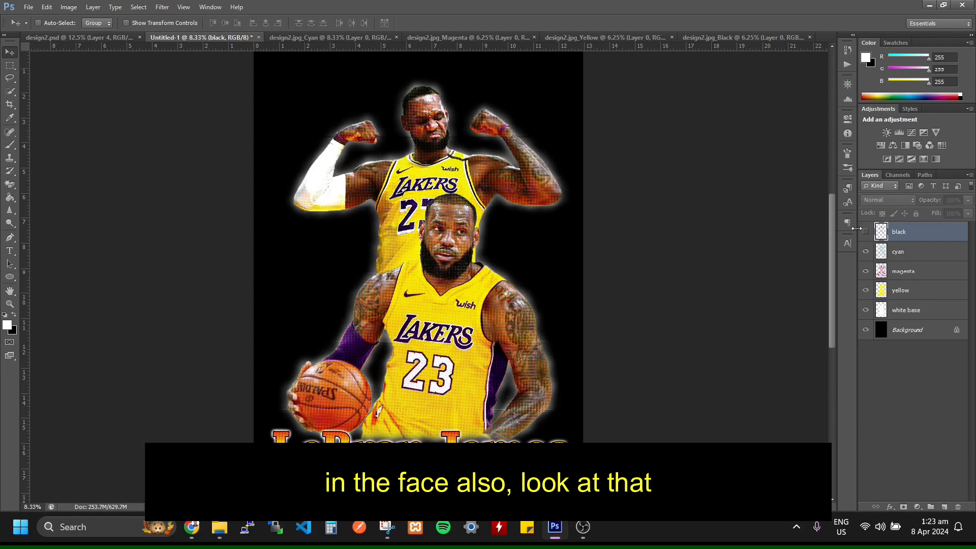
pyautogui.click(865, 232)
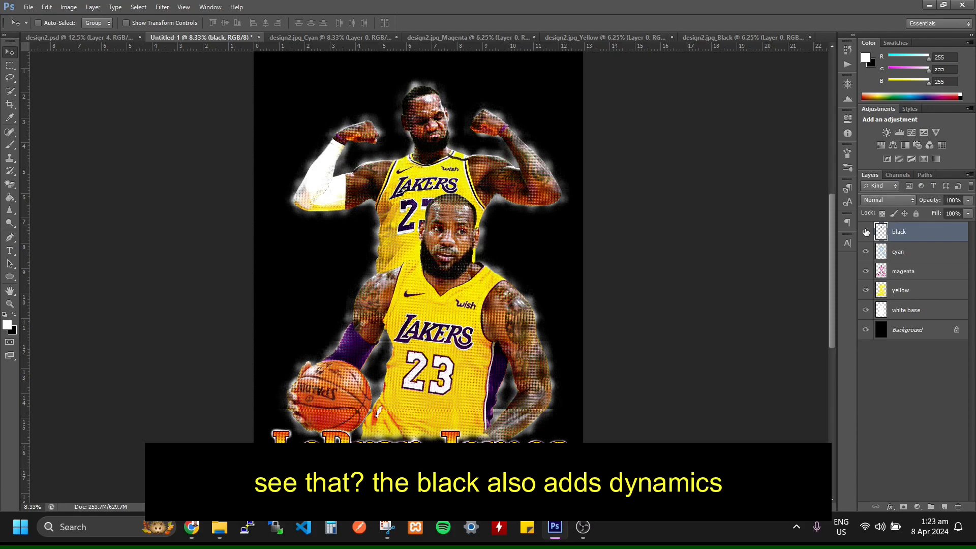
pyautogui.click(866, 231)
pyautogui.click(865, 231)
pyautogui.moveTo(442, 382); pyautogui.dragTo(455, 382)
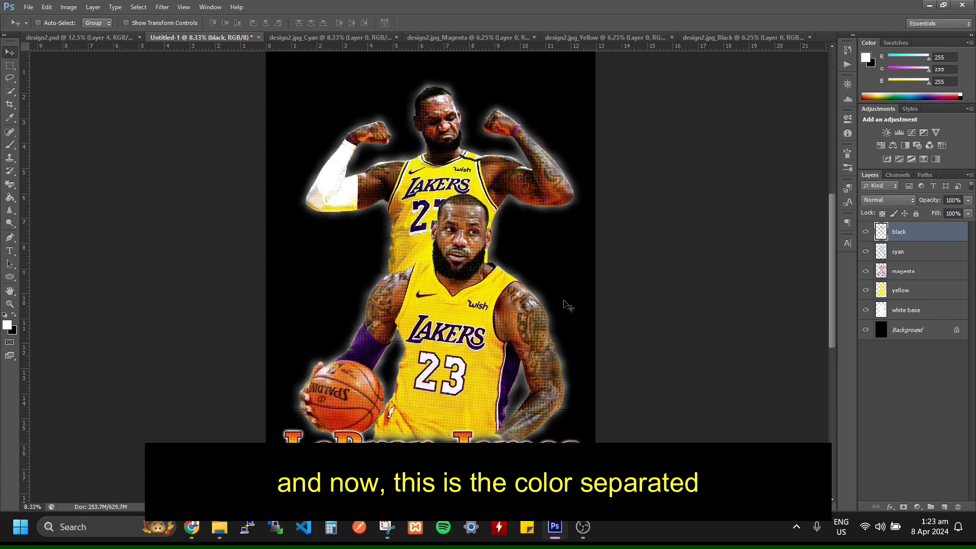
# Examine the colour-separated halftone design up close on the face, jersey and upper figure, and view the whole artwork.
pyautogui.moveTo(551, 261); pyautogui.dragTo(529, 257)
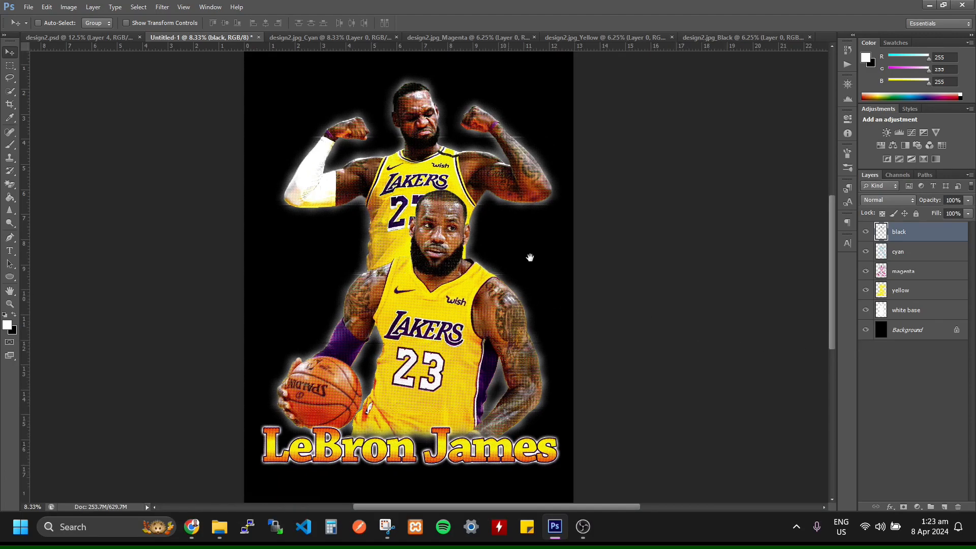
pyautogui.hotkey('ctrl', '+')
pyautogui.hotkey('ctrl', '+')
pyautogui.hotkey('ctrl', '+')
pyautogui.hotkey('ctrl', '+')
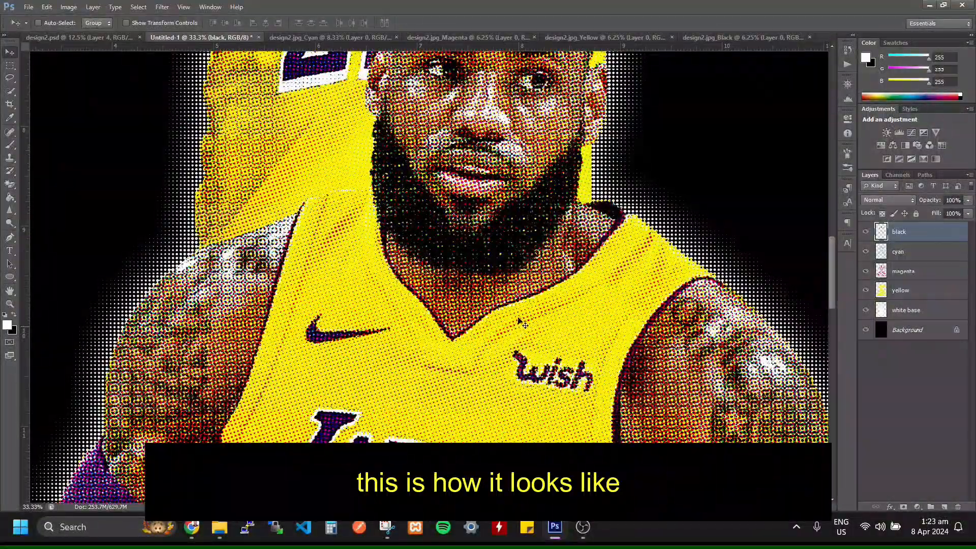
pyautogui.moveTo(518, 198); pyautogui.dragTo(492, 401)
pyautogui.moveTo(447, 107); pyautogui.dragTo(530, 475)
pyautogui.moveTo(673, 494); pyautogui.dragTo(525, 368)
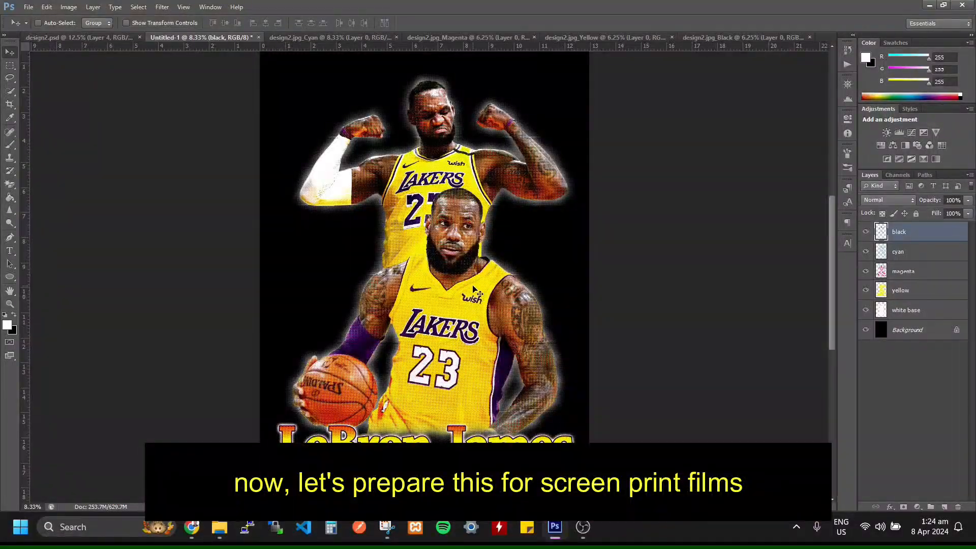
pyautogui.moveTo(467, 285); pyautogui.dragTo(466, 280)
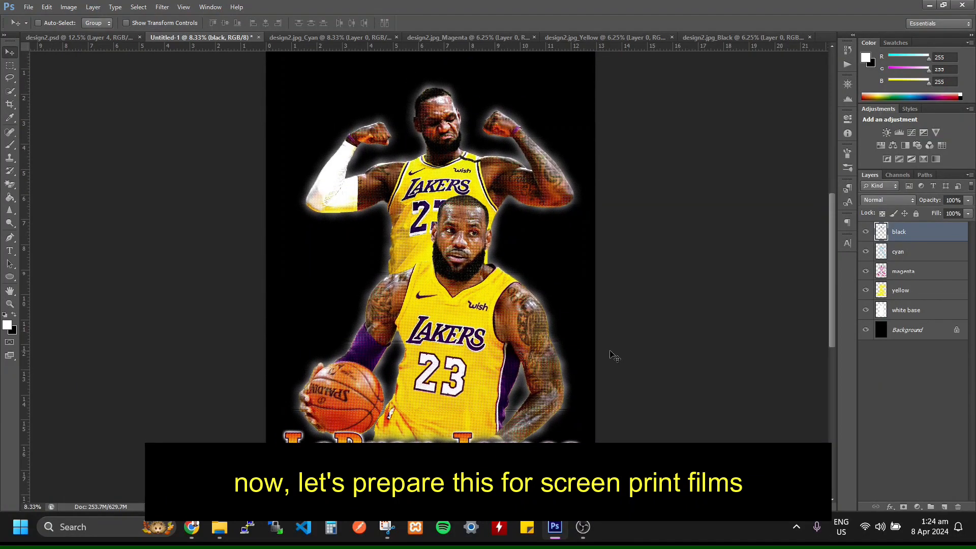
# Fill the Background layer with white.
pyautogui.click(883, 330)
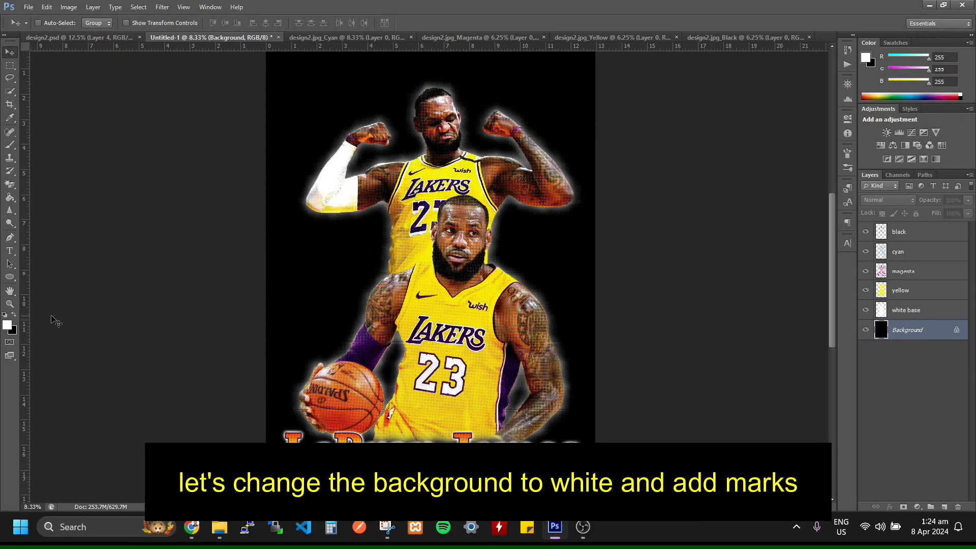
pyautogui.hotkey('shift', 'F5')
pyautogui.press('Return')
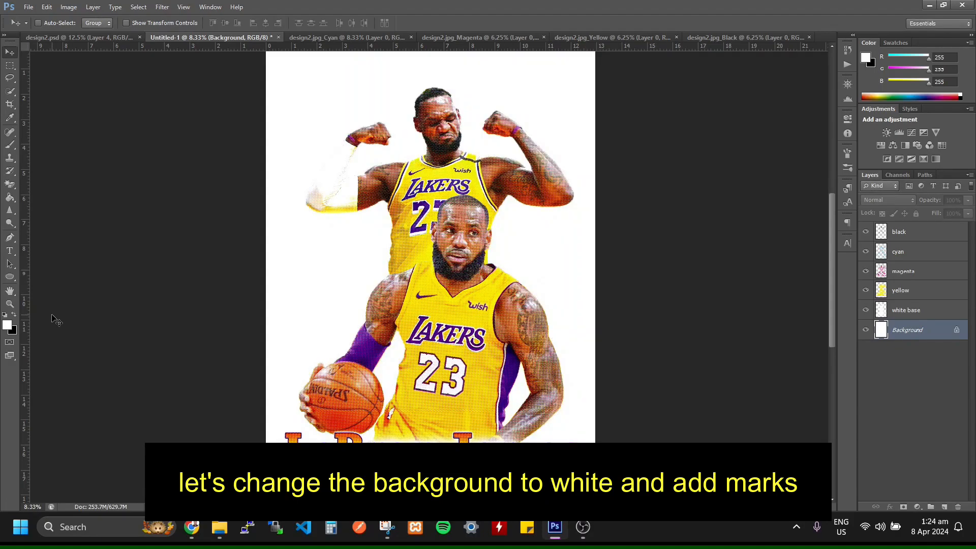
pyautogui.moveTo(535, 342); pyautogui.dragTo(535, 292)
pyautogui.hotkey('ctrl', '-')
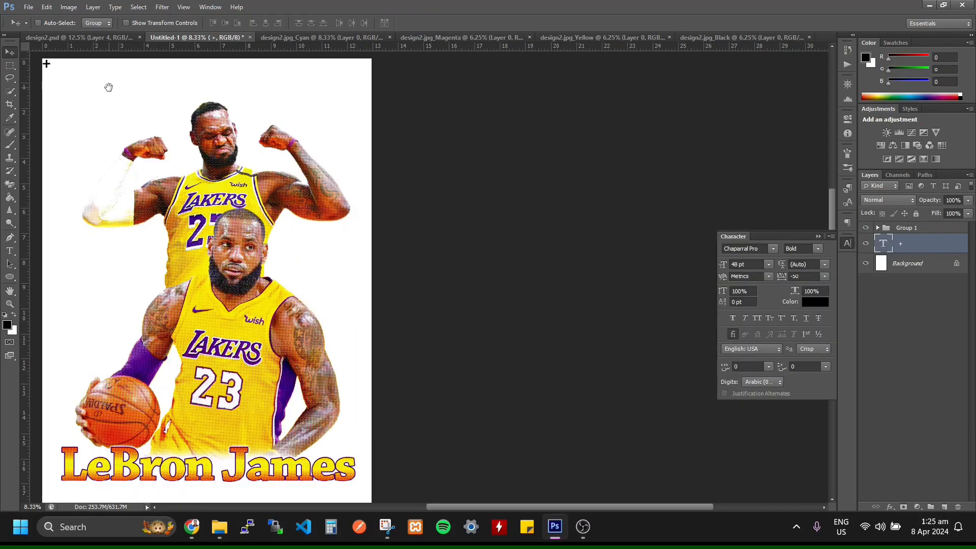
# Move the plus mark to the upper middle, then centre both it and Group 1 horizontally on the background.
pyautogui.moveTo(109, 86); pyautogui.dragTo(106, 85)
pyautogui.moveTo(51, 75); pyautogui.dragTo(210, 76)
pyautogui.moveTo(270, 160); pyautogui.dragTo(352, 151)
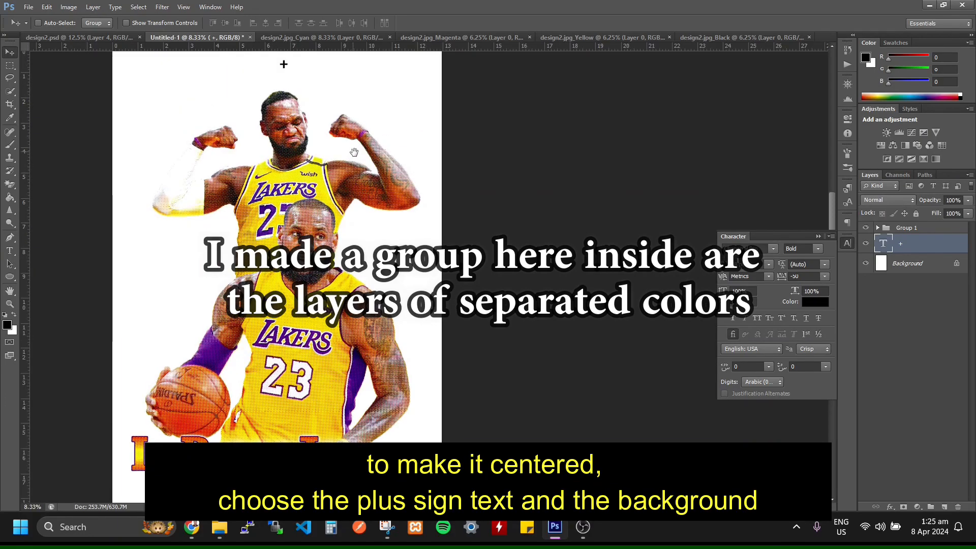
pyautogui.keyDown('ctrl'); pyautogui.click(912, 265); pyautogui.keyUp('ctrl')
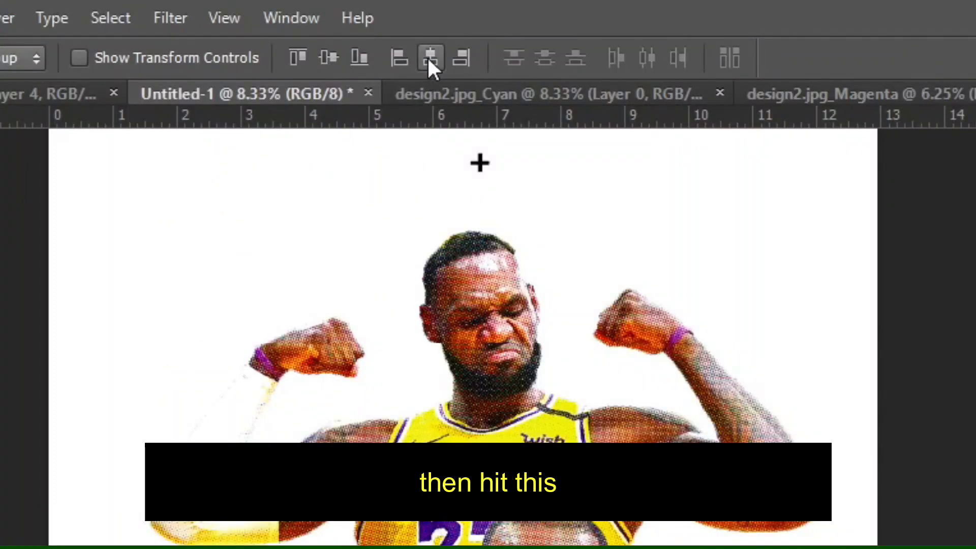
pyautogui.click(429, 59)
pyautogui.moveTo(463, 290); pyautogui.dragTo(496, 351)
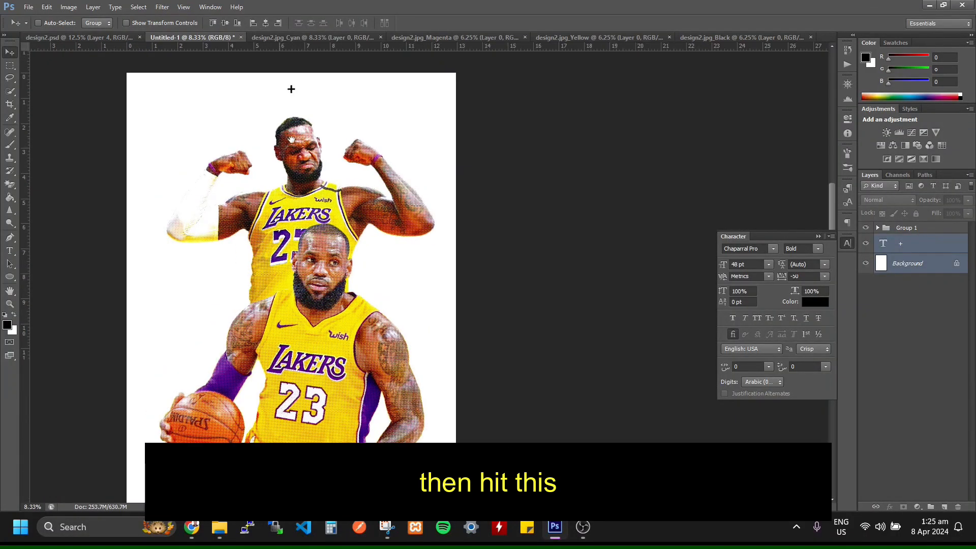
pyautogui.moveTo(291, 139); pyautogui.dragTo(311, 157)
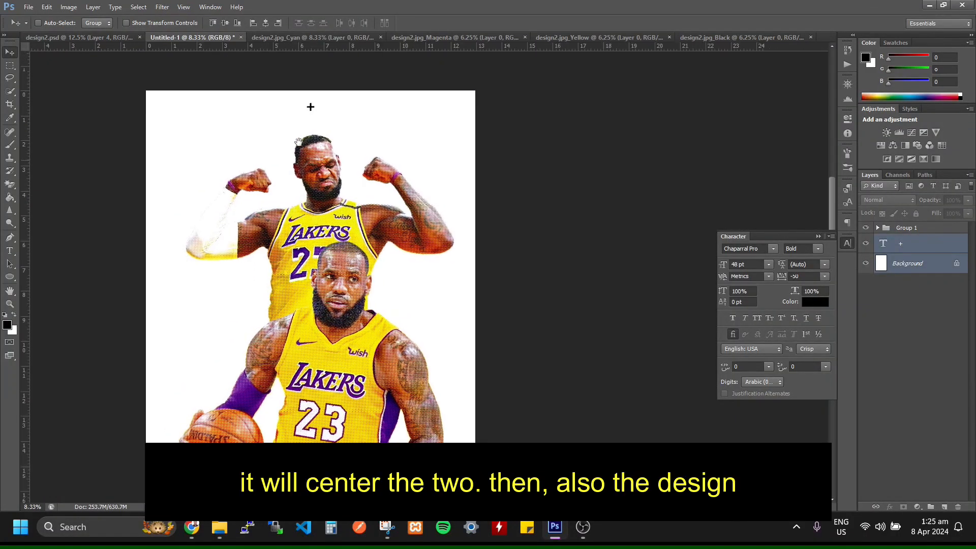
pyautogui.click(926, 230)
pyautogui.keyDown('ctrl'); pyautogui.click(921, 264); pyautogui.keyUp('ctrl')
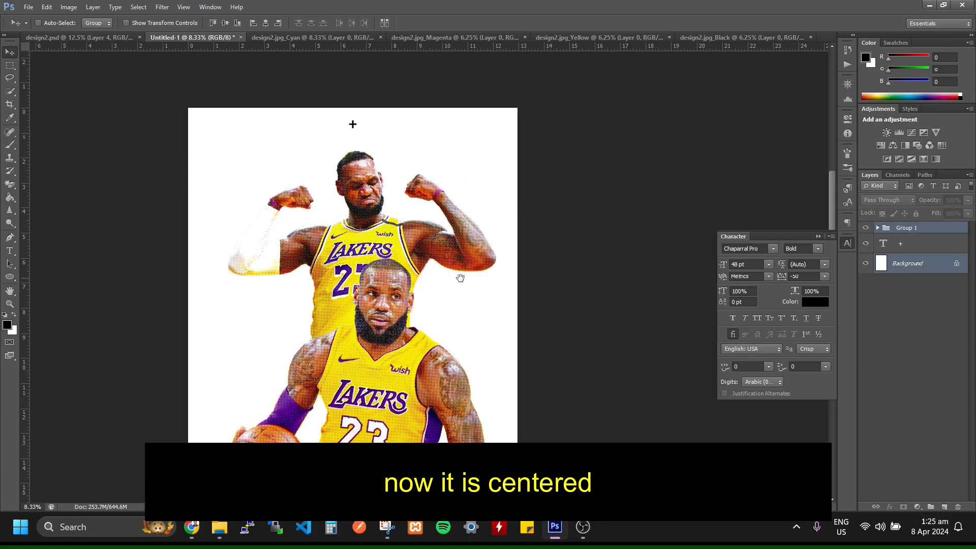
# Duplicate the plus mark twice and place the copies in the artwork's upper-left and upper-right corners.
pyautogui.click(912, 252)
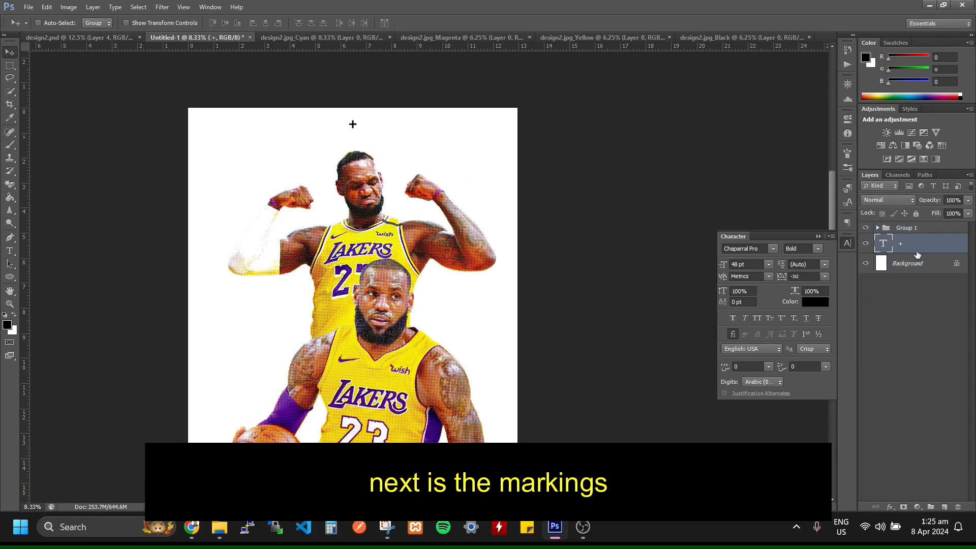
pyautogui.hotkey('ctrl', 'j')
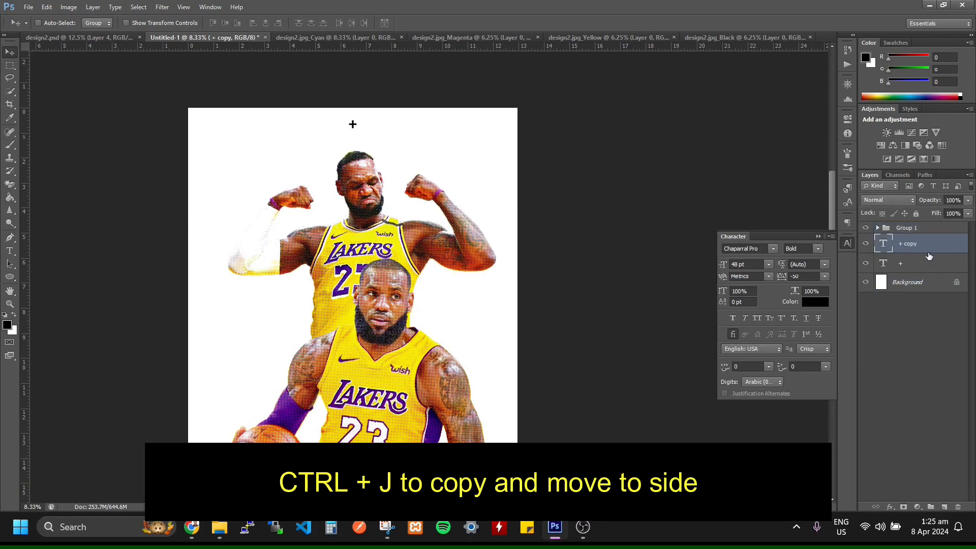
pyautogui.moveTo(352, 127); pyautogui.dragTo(203, 132)
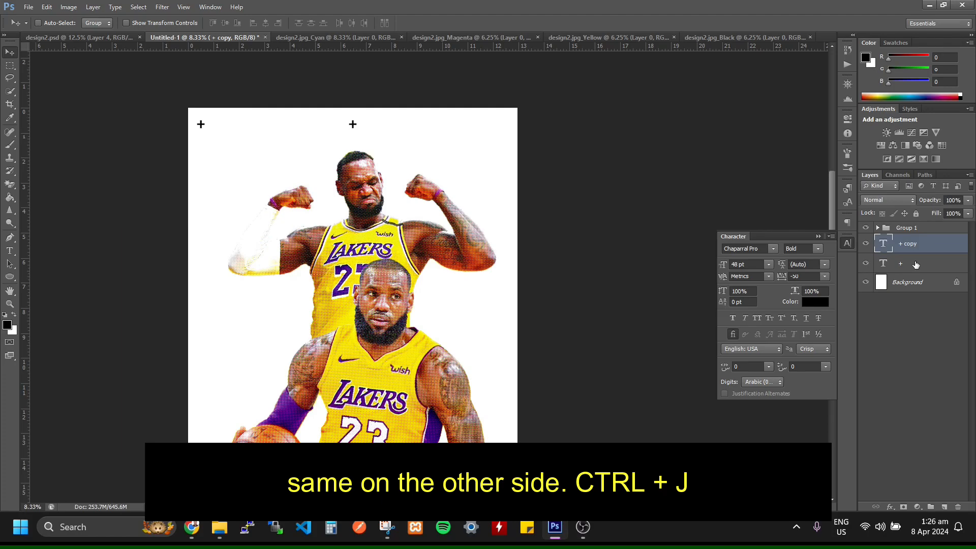
pyautogui.click(914, 264)
pyautogui.hotkey('ctrl', 'j')
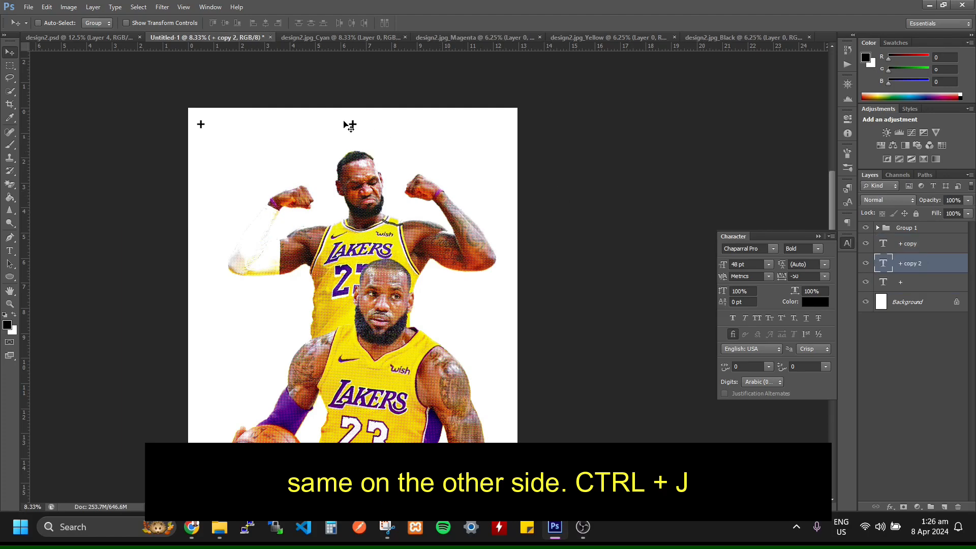
pyautogui.moveTo(353, 125); pyautogui.dragTo(503, 126)
# Group the three plus mark layers and duplicate that group.
pyautogui.keyDown('ctrl'); pyautogui.click(940, 253); pyautogui.keyUp('ctrl')
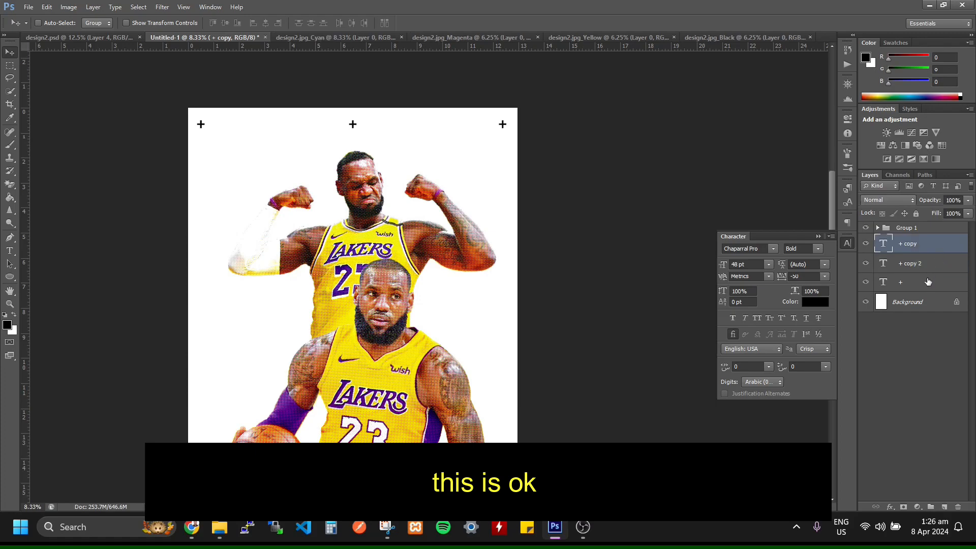
pyautogui.keyDown('ctrl'); pyautogui.click(927, 281); pyautogui.keyUp('ctrl')
pyautogui.moveTo(929, 282); pyautogui.dragTo(930, 507)
pyautogui.moveTo(917, 240); pyautogui.dragTo(948, 506)
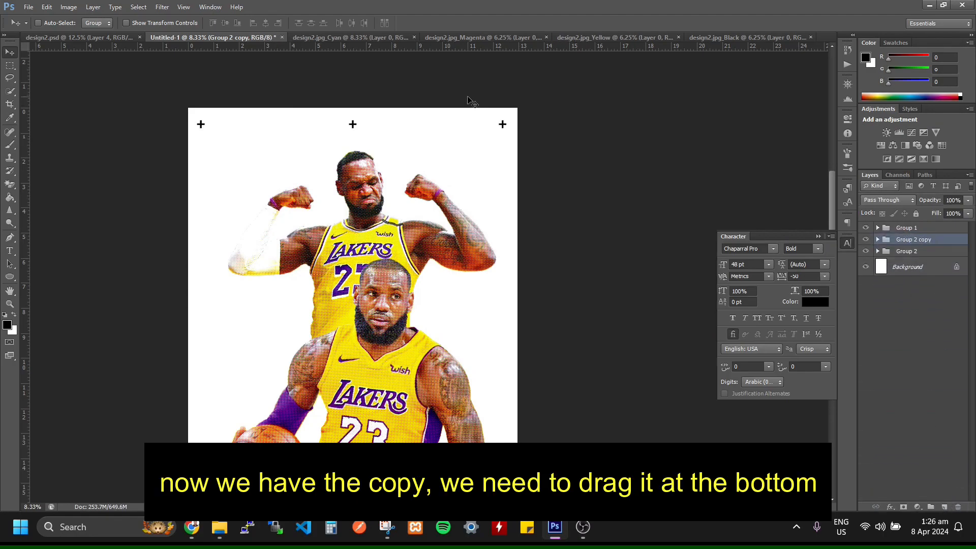
# Move the duplicated group of plus marks straight down to the artwork's lower edge, below the LeBron James lettering.
pyautogui.moveTo(358, 126); pyautogui.dragTo(438, 169)
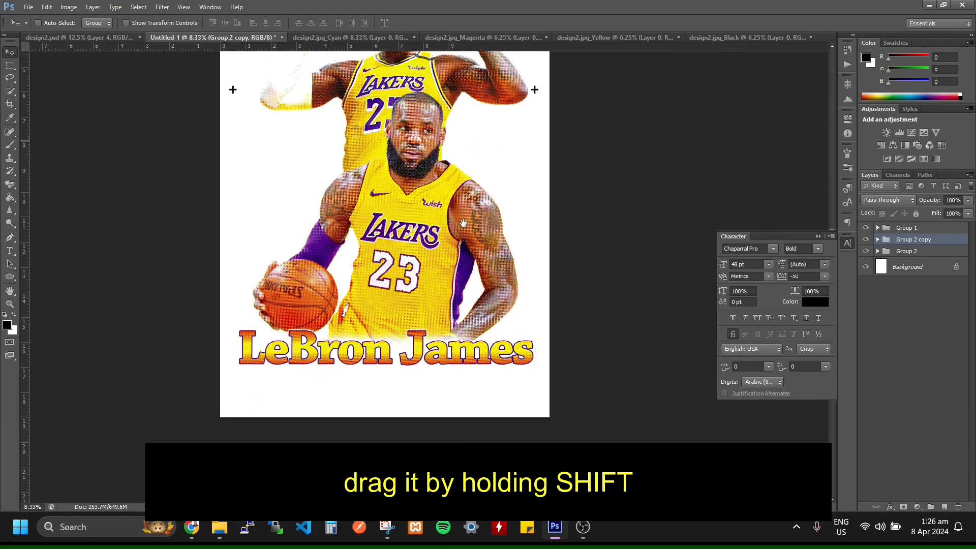
pyautogui.moveTo(409, 112); pyautogui.dragTo(387, 424)
pyautogui.scroll(5, 442, 279)
pyautogui.moveTo(445, 139)
pyautogui.mouseDown()
pyautogui.moveTo(439, 217)
pyautogui.moveTo(458, 138)
pyautogui.mouseUp()
pyautogui.scroll(-3, 458, 138)
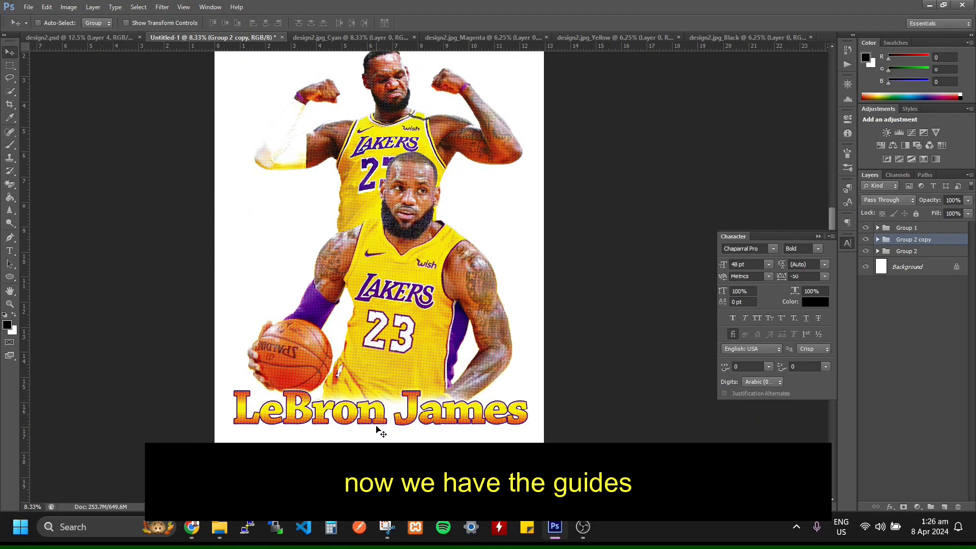
pyautogui.moveTo(386, 450); pyautogui.dragTo(387, 450)
pyautogui.moveTo(420, 112); pyautogui.dragTo(447, 146)
pyautogui.moveTo(460, 277); pyautogui.dragTo(454, 302)
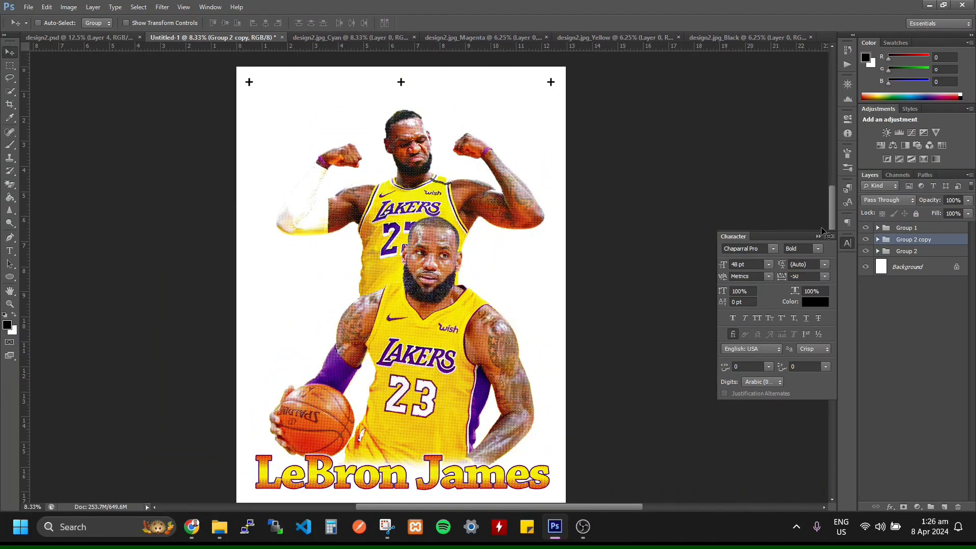
# Expand Group 1 and apply a black (000000) Color Overlay to the white base layer.
pyautogui.moveTo(490, 201); pyautogui.dragTo(511, 150)
pyautogui.click(878, 228)
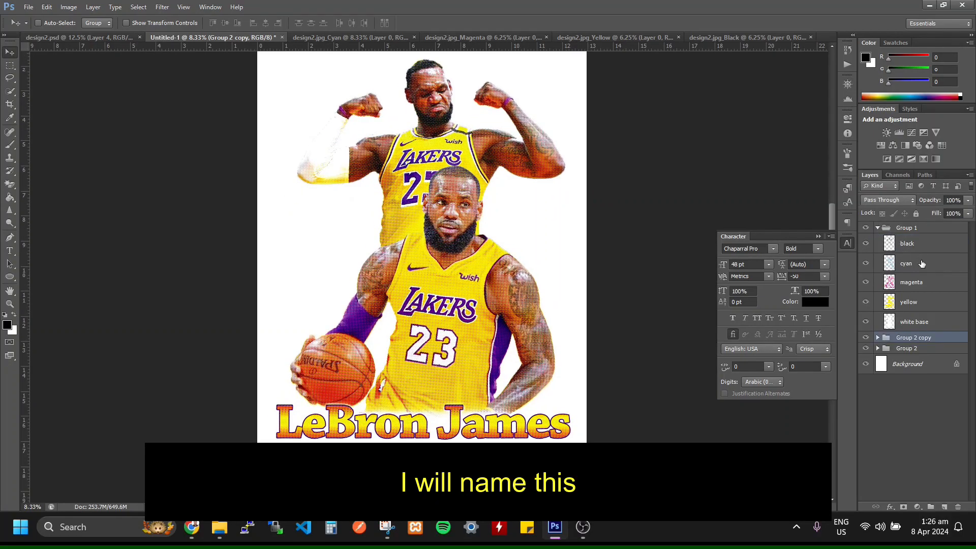
pyautogui.click(923, 323)
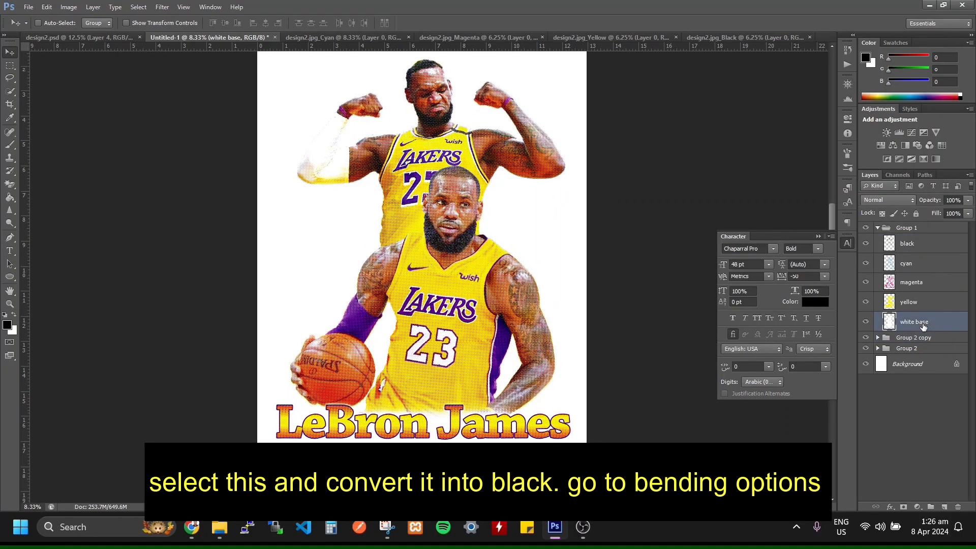
pyautogui.doubleClick(950, 326)
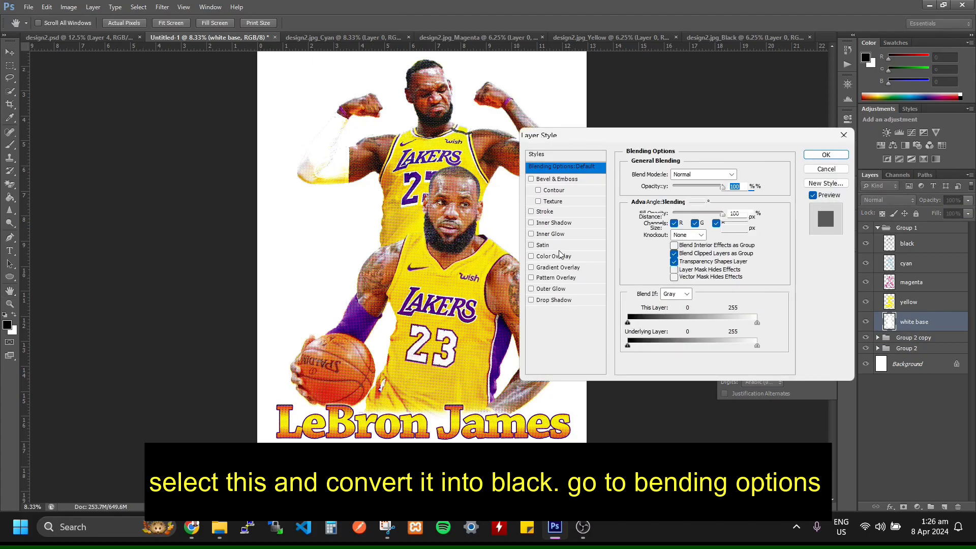
pyautogui.click(558, 247)
pyautogui.click(558, 256)
pyautogui.click(531, 245)
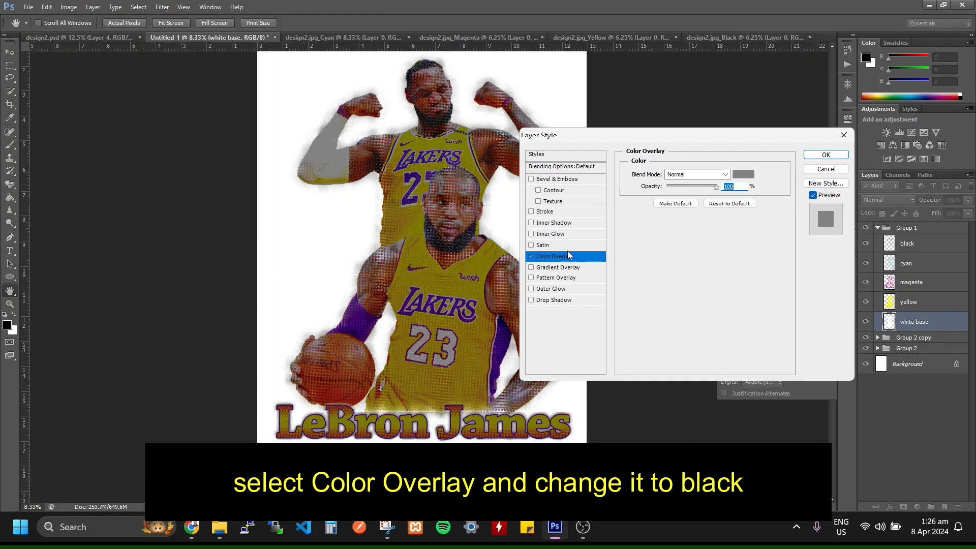
pyautogui.click(745, 177)
pyautogui.click(609, 366)
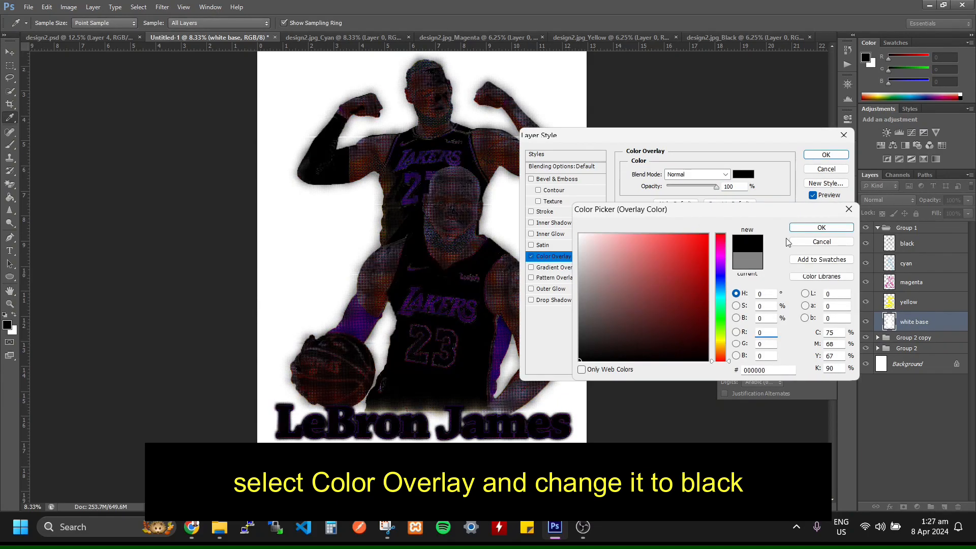
pyautogui.click(824, 227)
pyautogui.click(826, 154)
# Hide the yellow, magenta, cyan and black layers, and rasterize the white base layer's style.
pyautogui.click(866, 302)
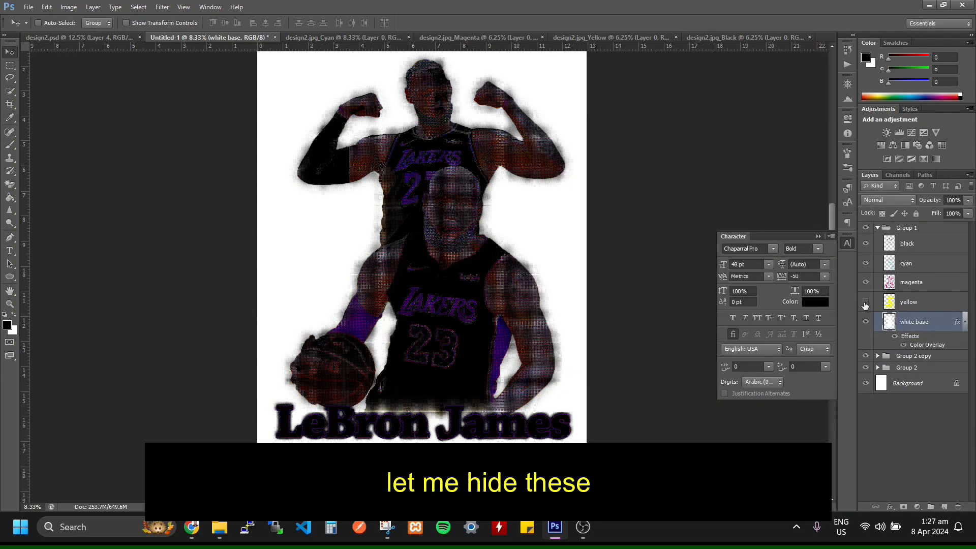
pyautogui.click(865, 282)
pyautogui.click(865, 263)
pyautogui.click(865, 243)
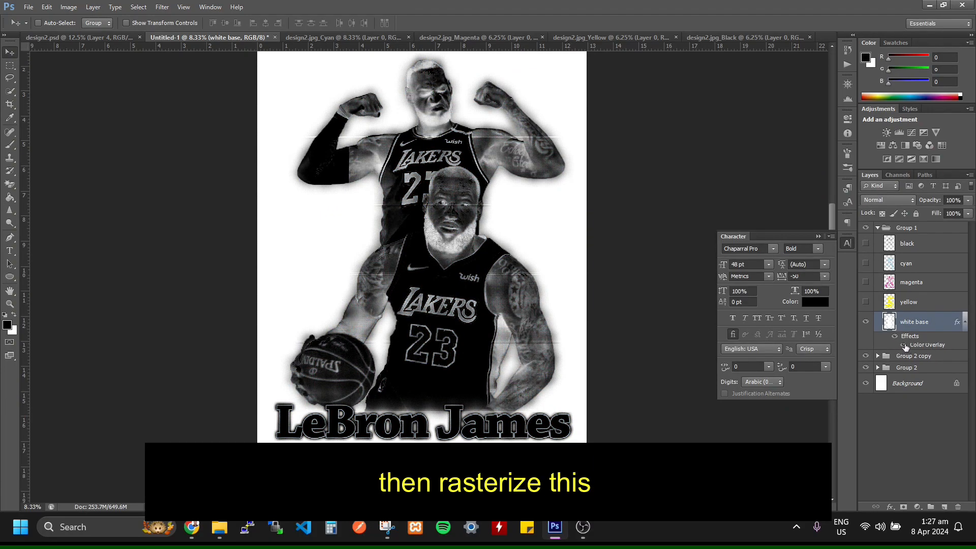
pyautogui.rightClick(928, 322)
pyautogui.click(844, 197)
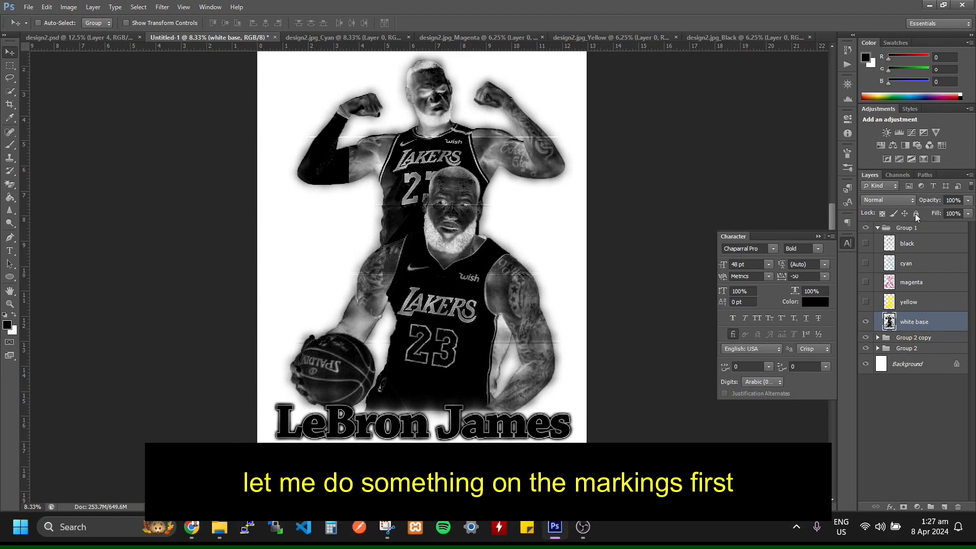
# Convert the two plus mark groups into one smart object and rasterize it.
pyautogui.click(915, 338)
pyautogui.keyDown('shift'); pyautogui.click(930, 349); pyautogui.keyUp('shift')
pyautogui.rightClick(930, 349)
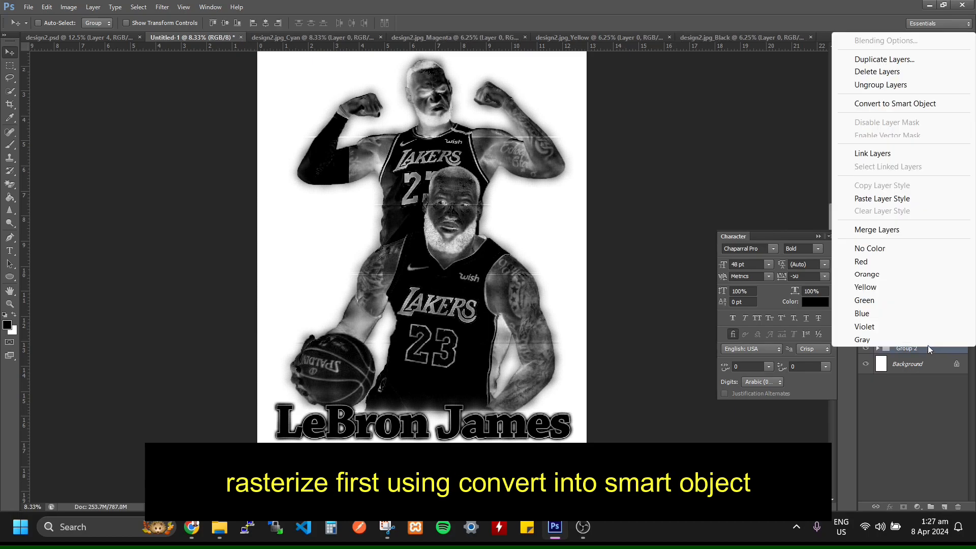
pyautogui.click(896, 104)
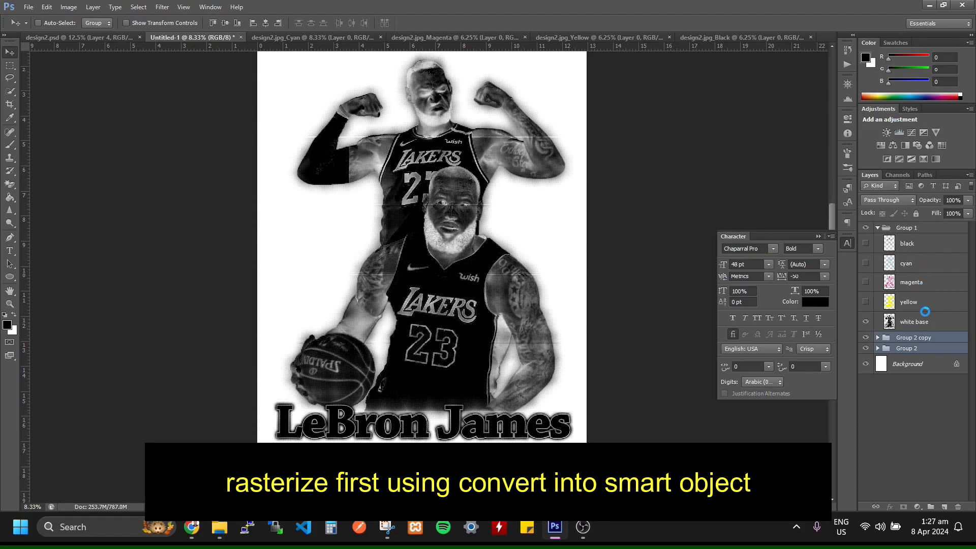
pyautogui.rightClick(930, 345)
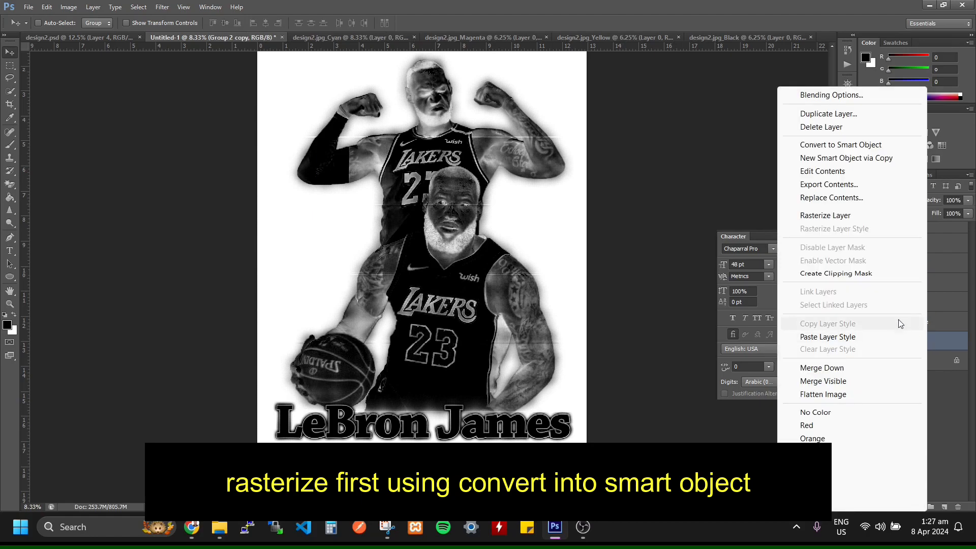
pyautogui.click(838, 215)
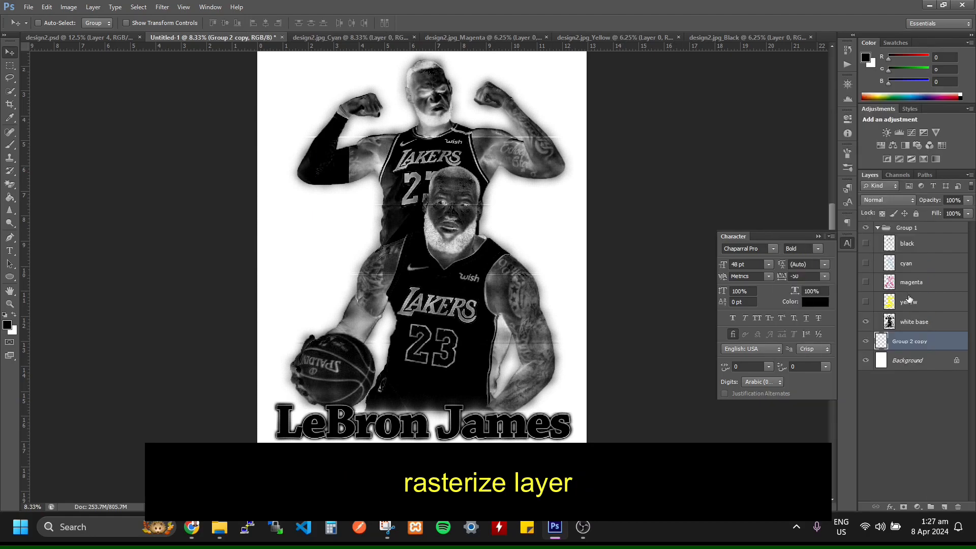
# Ungroup Group 1 into its separate color layers.
pyautogui.click(930, 325)
pyautogui.click(911, 230)
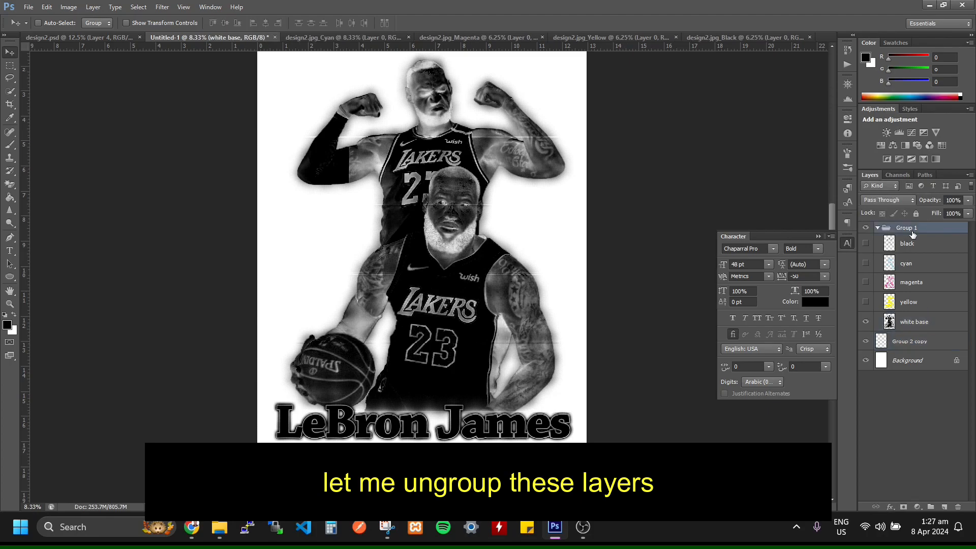
pyautogui.rightClick(913, 234)
pyautogui.click(852, 254)
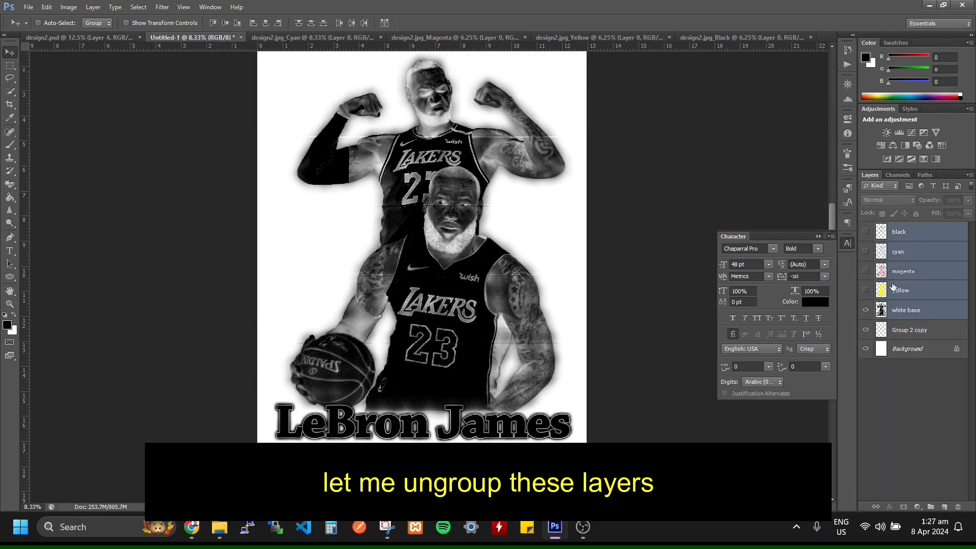
# Add a black 24 pt Arial Bold text label reading "white base" beside the bottom-left plus mark.
pyautogui.click(924, 312)
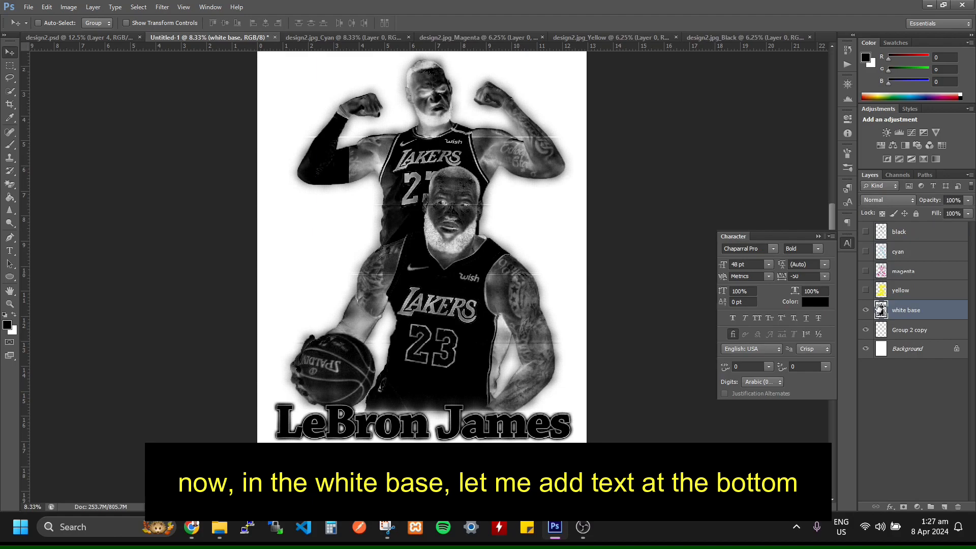
pyautogui.moveTo(456, 421); pyautogui.dragTo(464, 403)
pyautogui.hotkey('ctrl', '+')
pyautogui.hotkey('ctrl', '+')
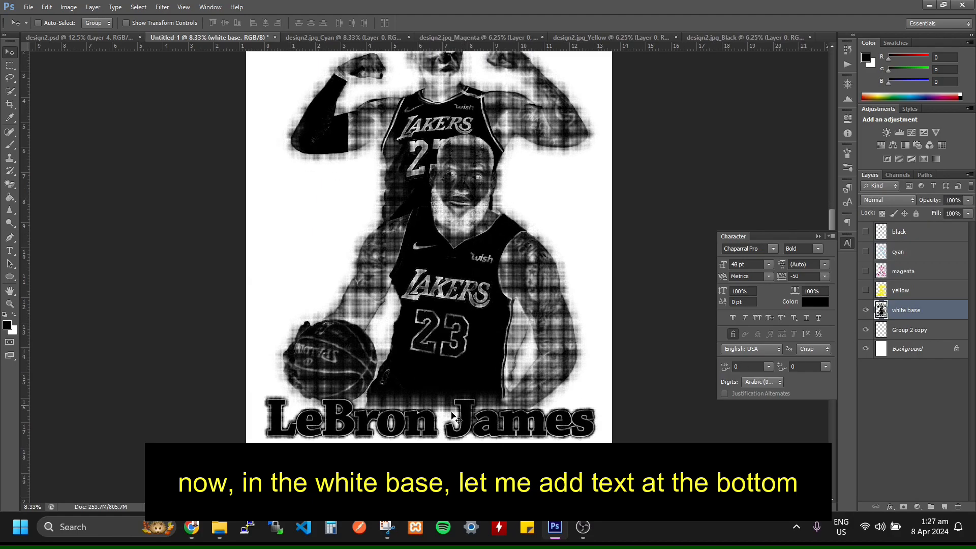
pyautogui.moveTo(371, 354); pyautogui.dragTo(408, 308)
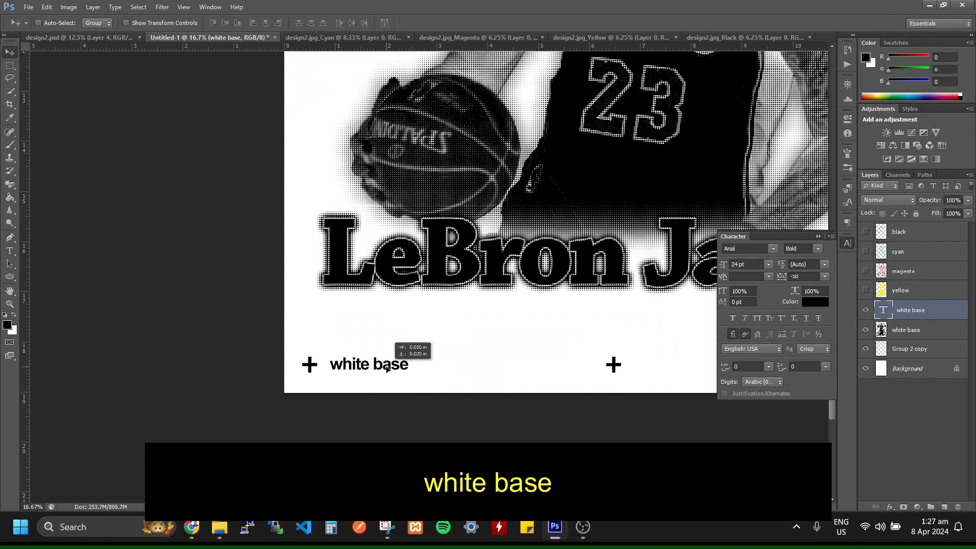
pyautogui.moveTo(391, 367); pyautogui.dragTo(395, 365)
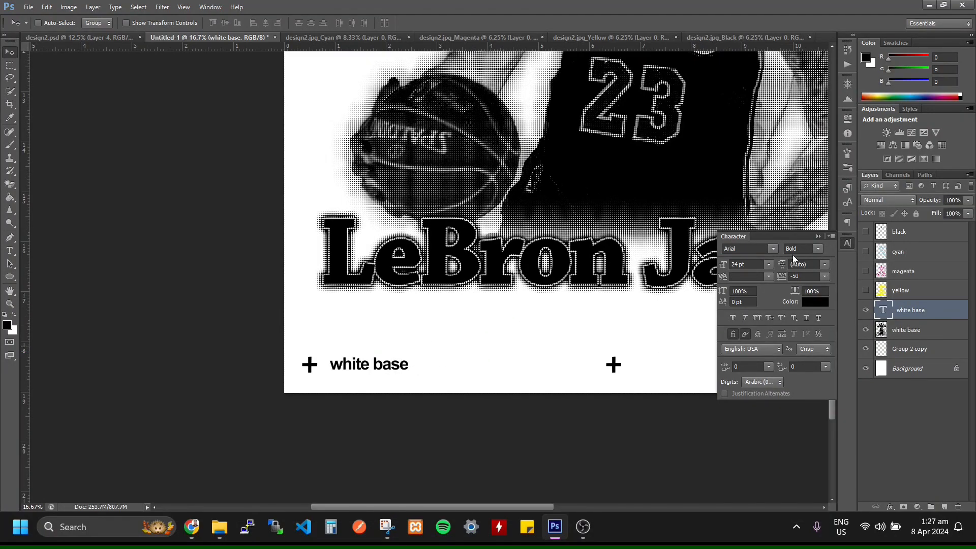
pyautogui.click(816, 236)
pyautogui.moveTo(645, 287); pyautogui.dragTo(617, 310)
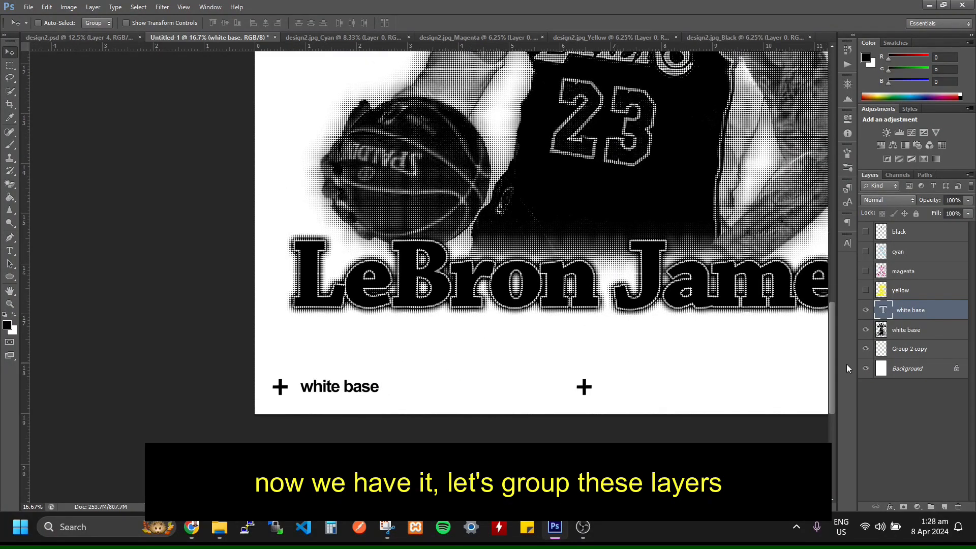
# Group the white base text, the white base halftone and the Group 2 copy mark layers.
pyautogui.keyDown('shift'); pyautogui.click(928, 347); pyautogui.keyUp('shift')
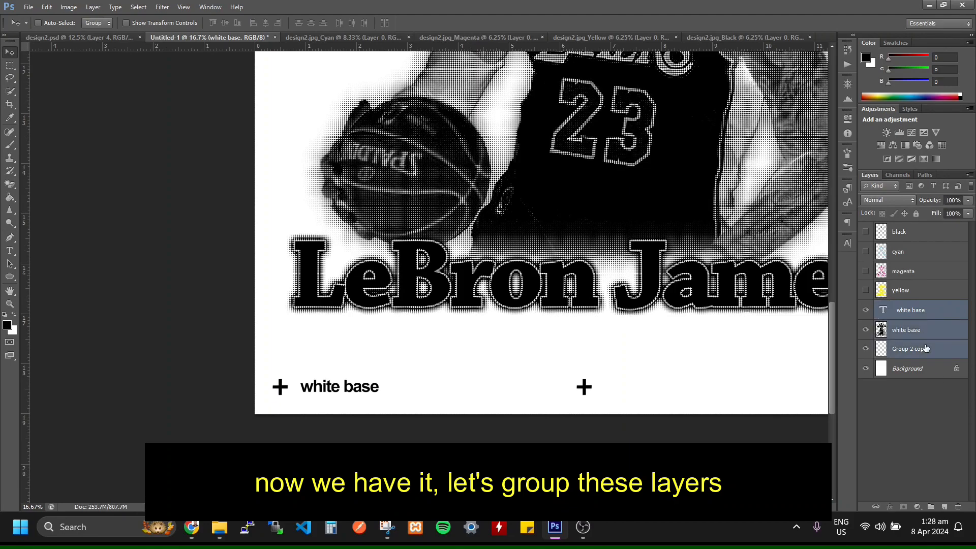
pyautogui.rightClick(932, 350)
pyautogui.press('Escape')
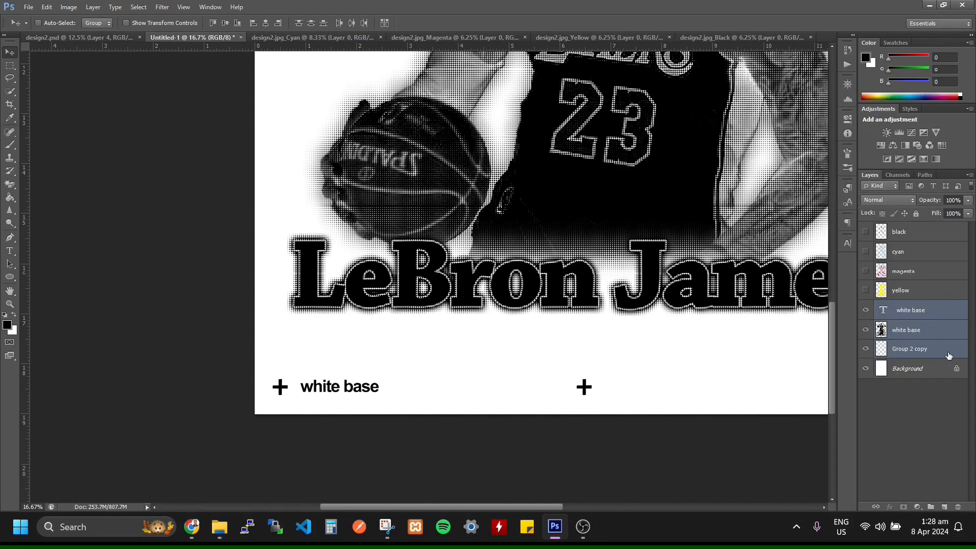
pyautogui.click(938, 310)
pyautogui.keyDown('shift'); pyautogui.click(935, 347); pyautogui.keyUp('shift')
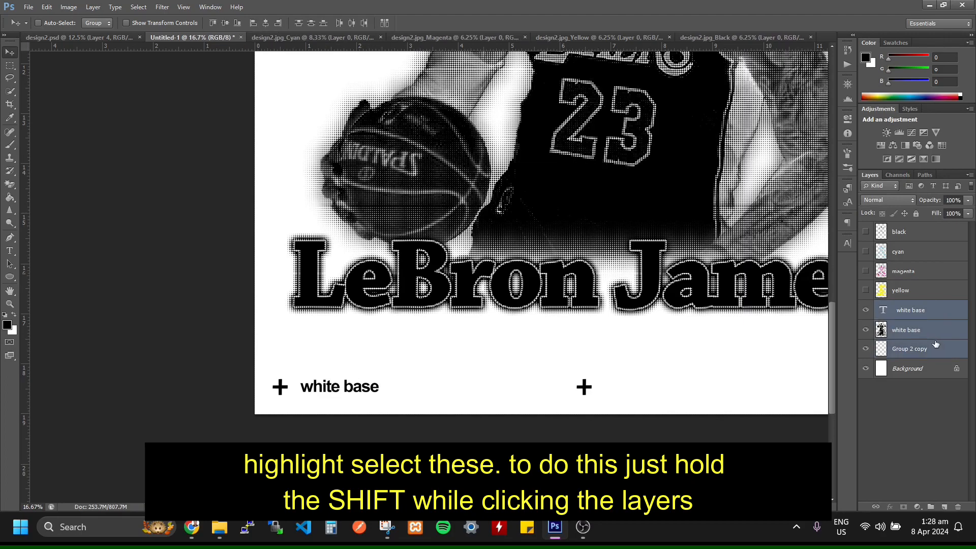
pyautogui.moveTo(942, 350)
pyautogui.mouseDown()
pyautogui.moveTo(945, 503)
pyautogui.moveTo(935, 351)
pyautogui.mouseUp()
pyautogui.click(929, 309)
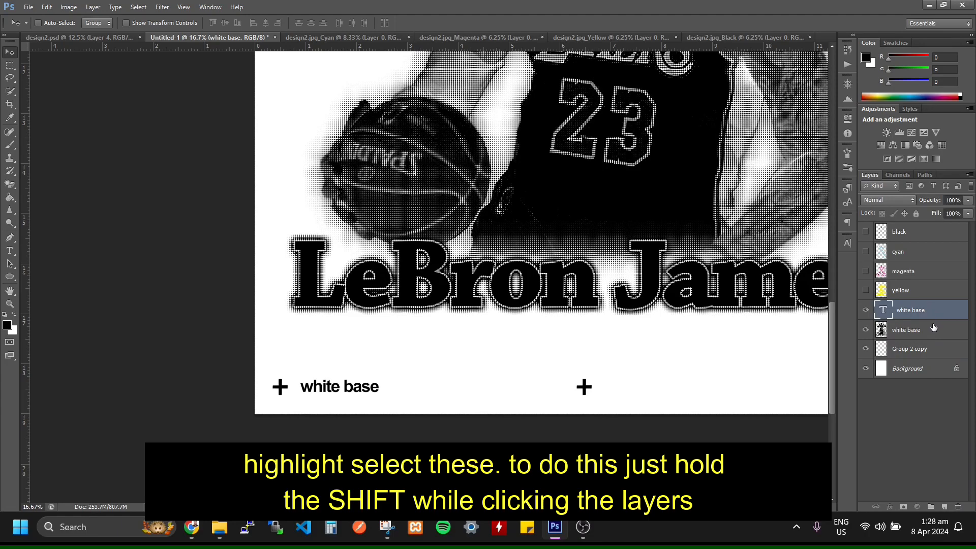
pyautogui.keyDown('shift'); pyautogui.click(934, 328); pyautogui.keyUp('shift')
pyautogui.keyDown('shift'); pyautogui.click(938, 356); pyautogui.keyUp('shift')
pyautogui.moveTo(941, 331); pyautogui.dragTo(930, 506)
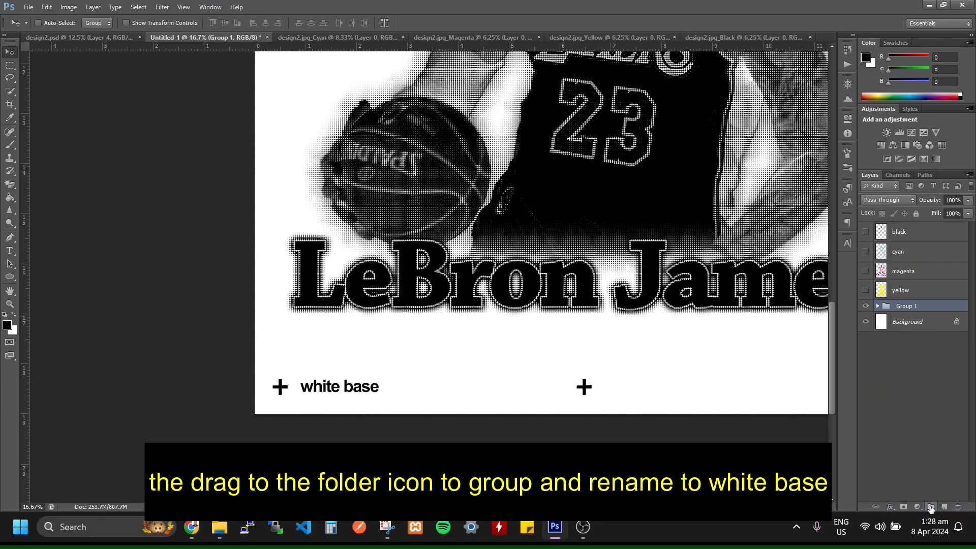
# Name the new group "whie base", and hide it while showing the yellow layer.
pyautogui.doubleClick(906, 307)
pyautogui.write('whie base')
pyautogui.press('Return')
pyautogui.click(866, 290)
pyautogui.click(865, 306)
# Apply a black (000000) Color Overlay to the yellow layer and rasterize its layer style.
pyautogui.click(909, 289)
pyautogui.rightClick(913, 290)
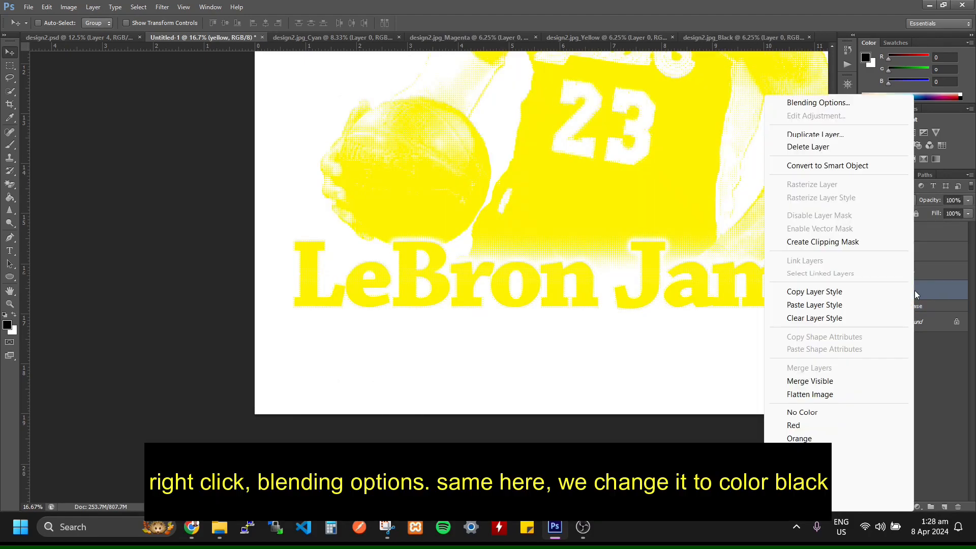
pyautogui.click(840, 103)
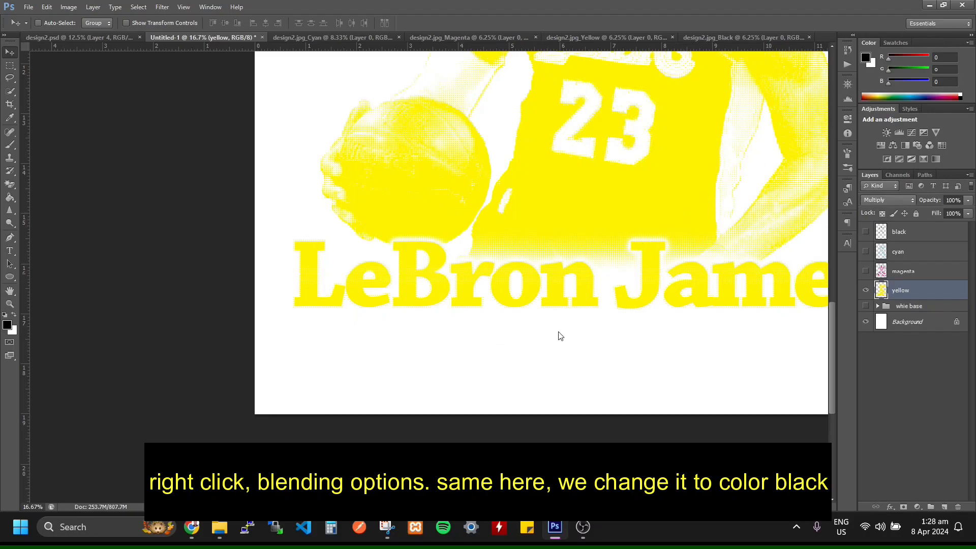
pyautogui.doubleClick(915, 292)
pyautogui.click(554, 256)
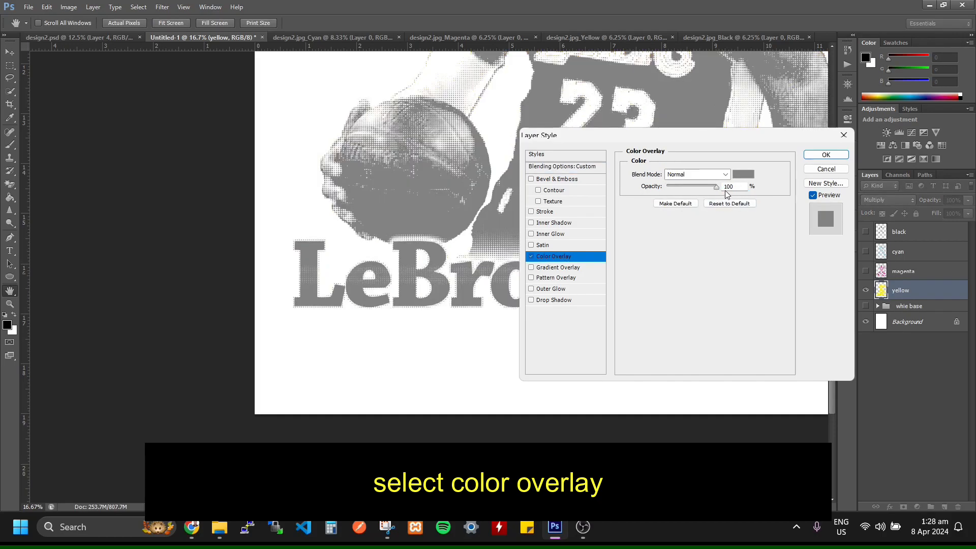
pyautogui.click(743, 174)
pyautogui.click(617, 334)
pyautogui.click(596, 349)
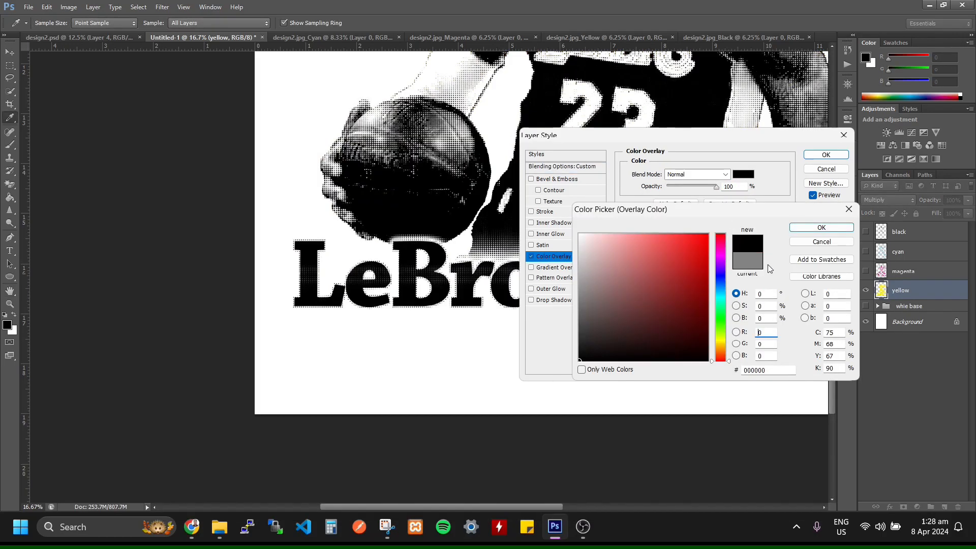
pyautogui.click(821, 227)
pyautogui.click(825, 155)
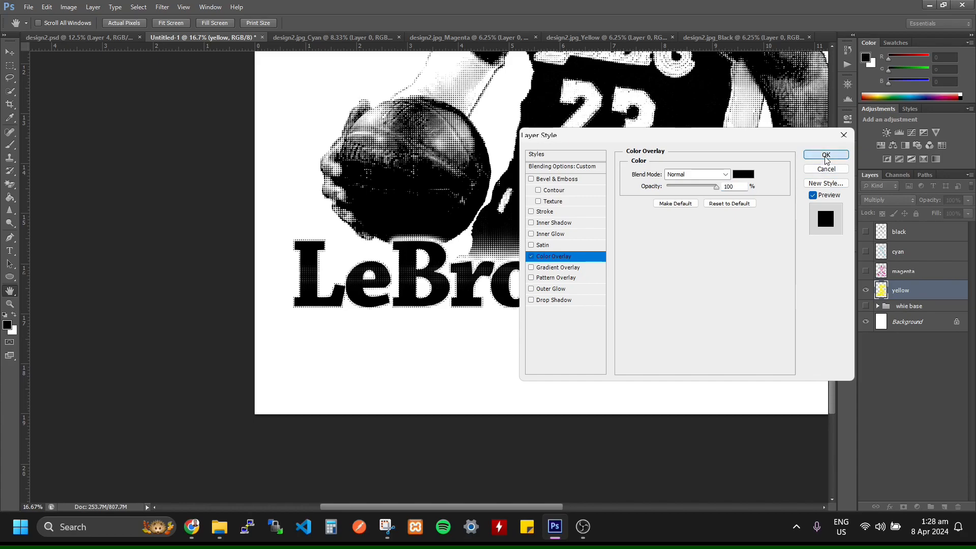
pyautogui.rightClick(917, 288)
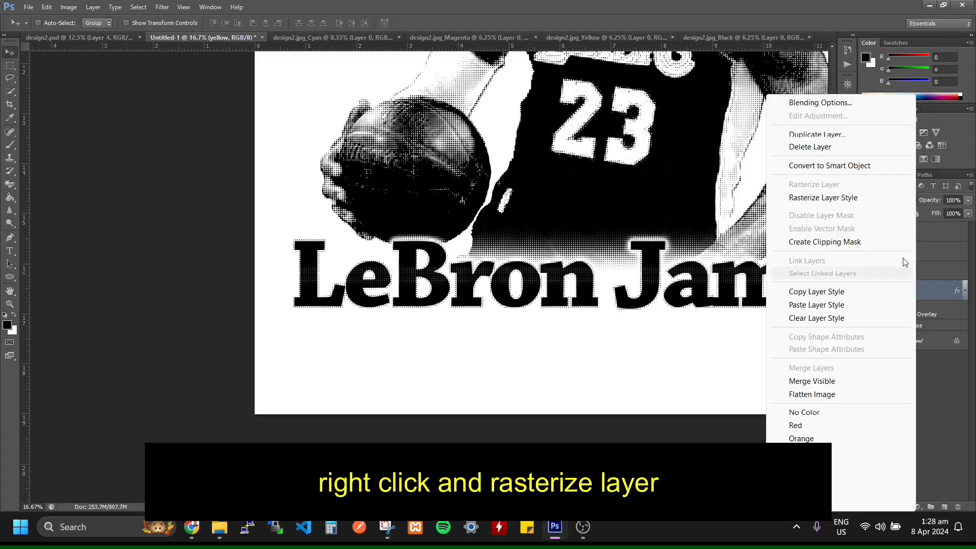
pyautogui.click(834, 199)
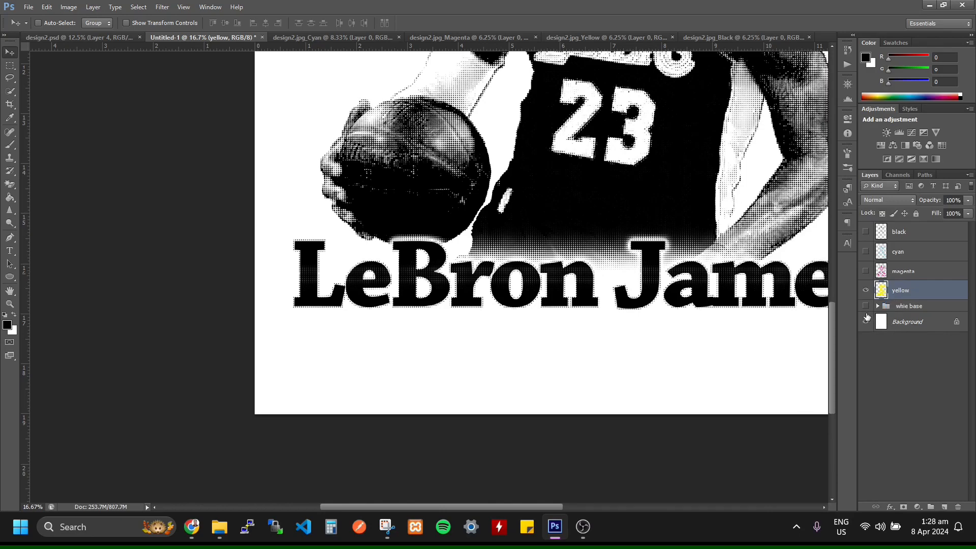
# Duplicate the white base text and Group 2 copy layers, placing the copies above the whie base group, and hide that group.
pyautogui.click(878, 307)
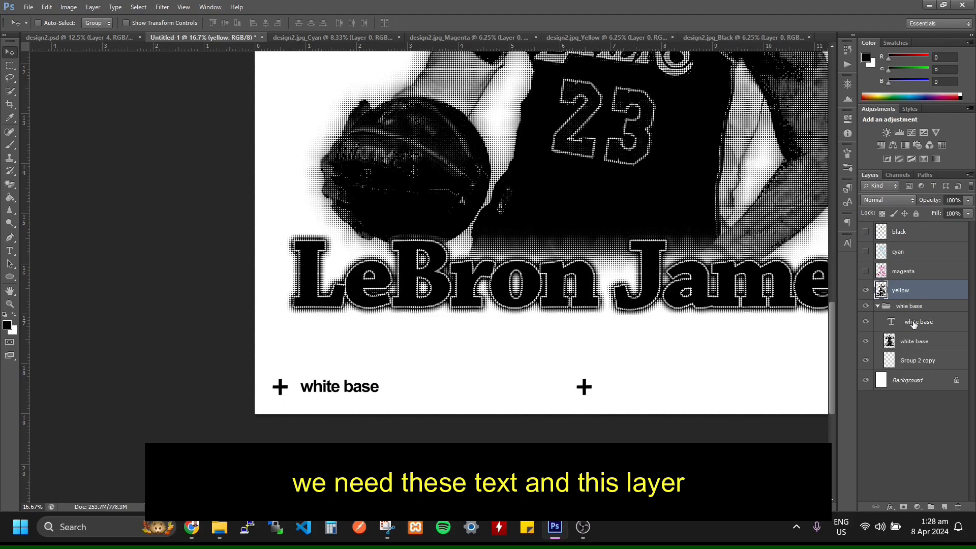
pyautogui.click(913, 324)
pyautogui.click(917, 365)
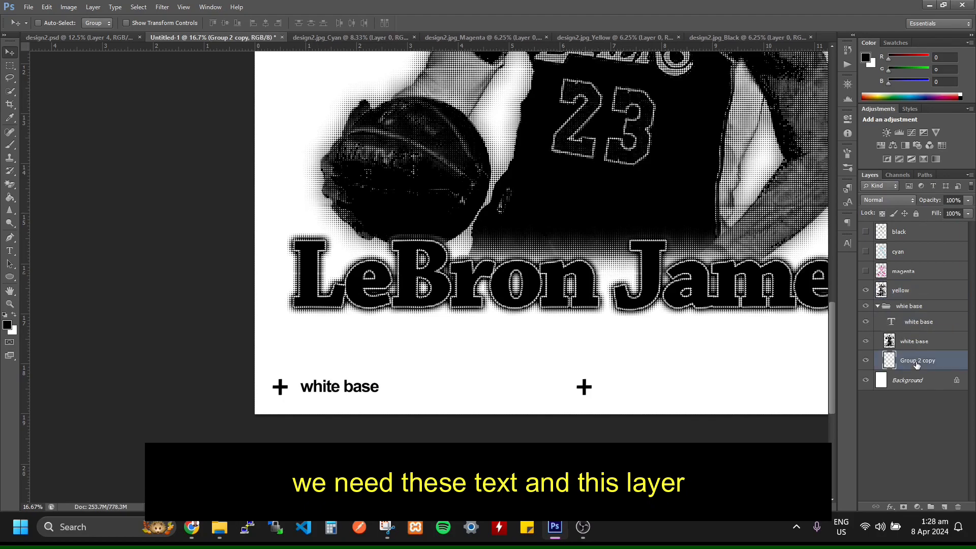
pyautogui.click(927, 325)
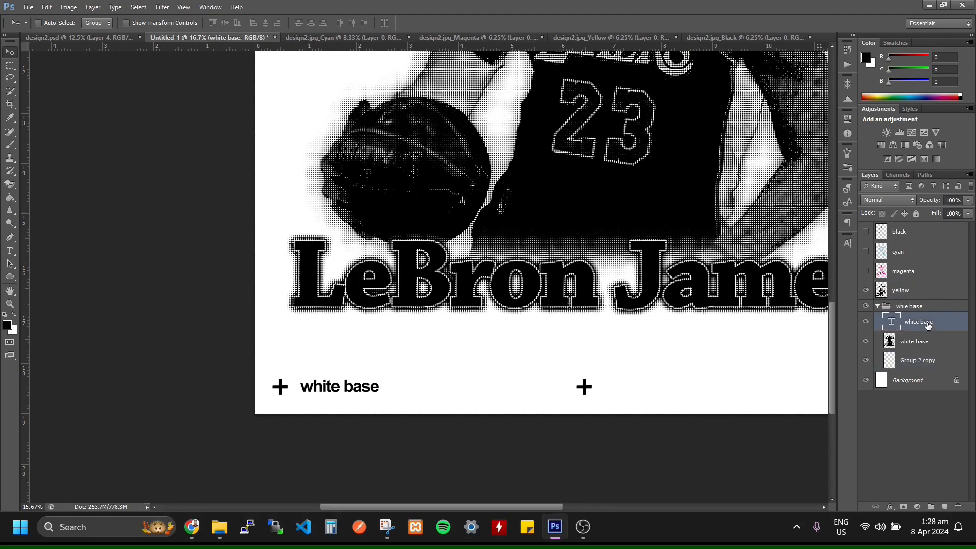
pyautogui.keyDown('ctrl'); pyautogui.click(933, 362); pyautogui.keyUp('ctrl')
pyautogui.moveTo(943, 362); pyautogui.dragTo(943, 507)
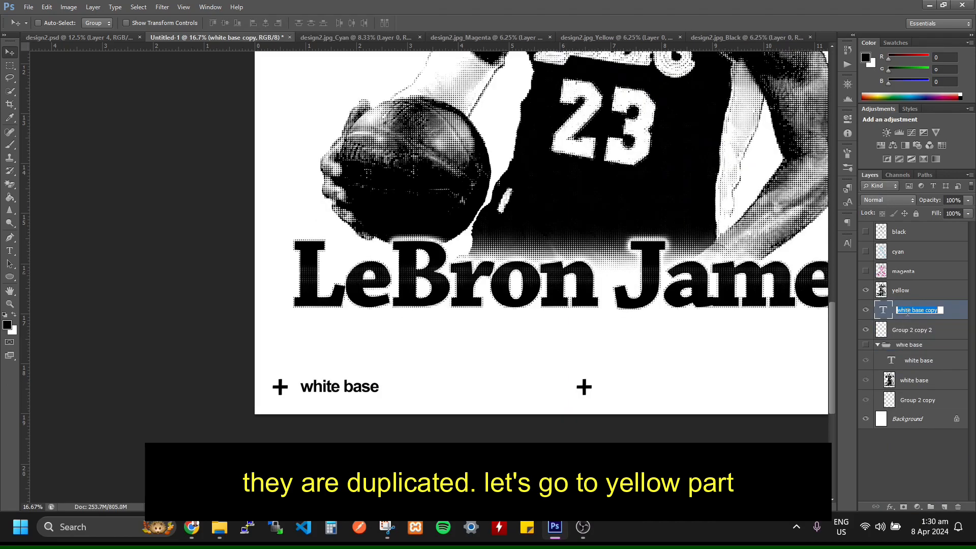
# Change the duplicated text label to "yellow" and shift it horizontally closer to the bottom-left plus mark.
pyautogui.press('t')
pyautogui.click(338, 387)
pyautogui.hotkey('ctrl', 'a')
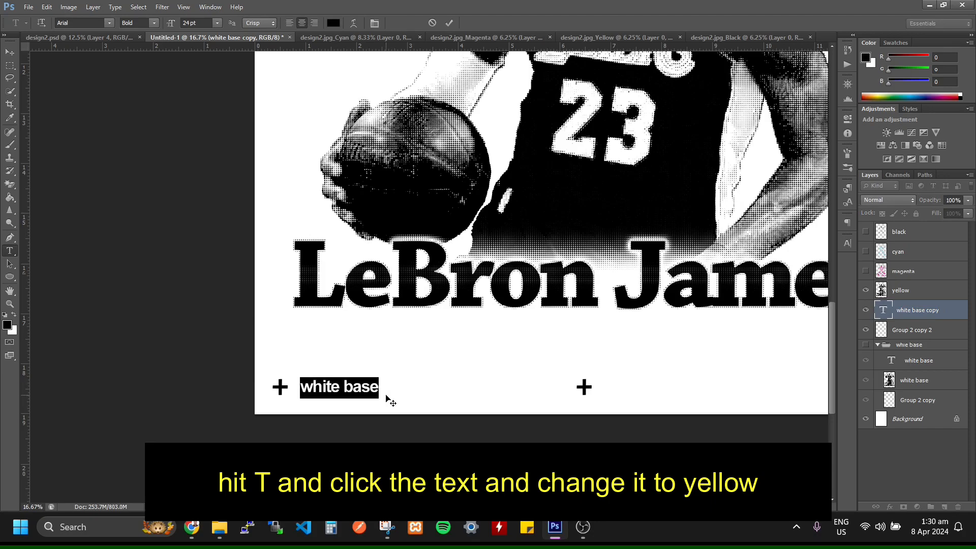
pyautogui.write('yellow')
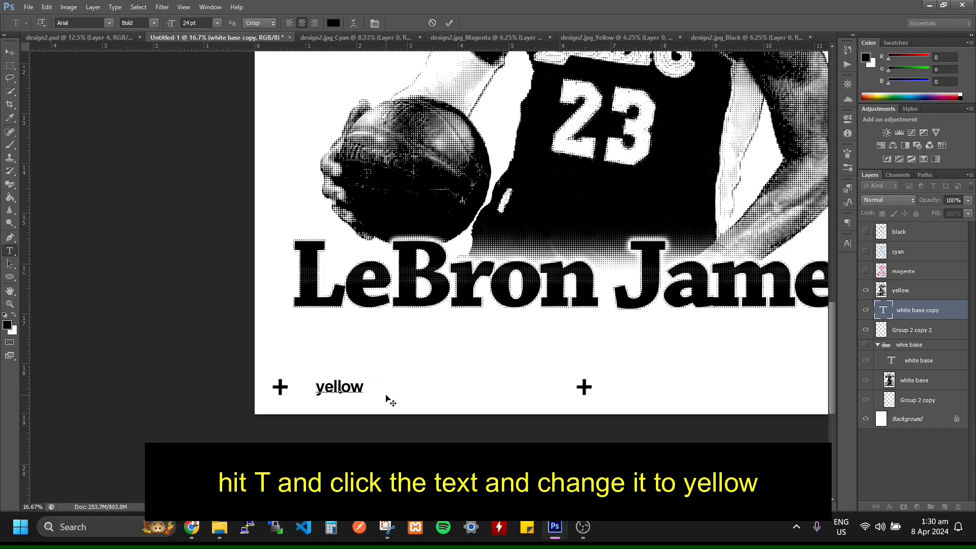
pyautogui.hotkey('ctrl', 'Return')
pyautogui.press('v')
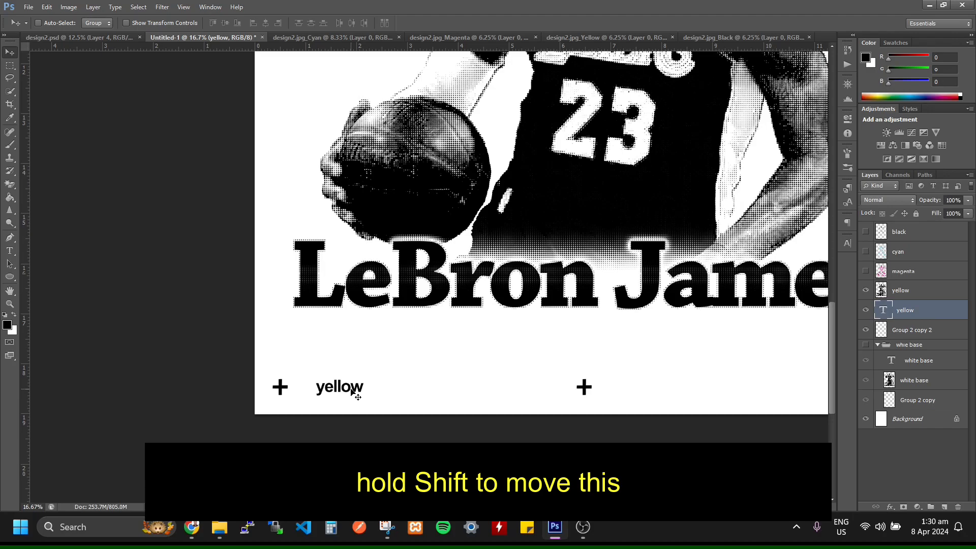
pyautogui.moveTo(358, 396); pyautogui.dragTo(341, 394)
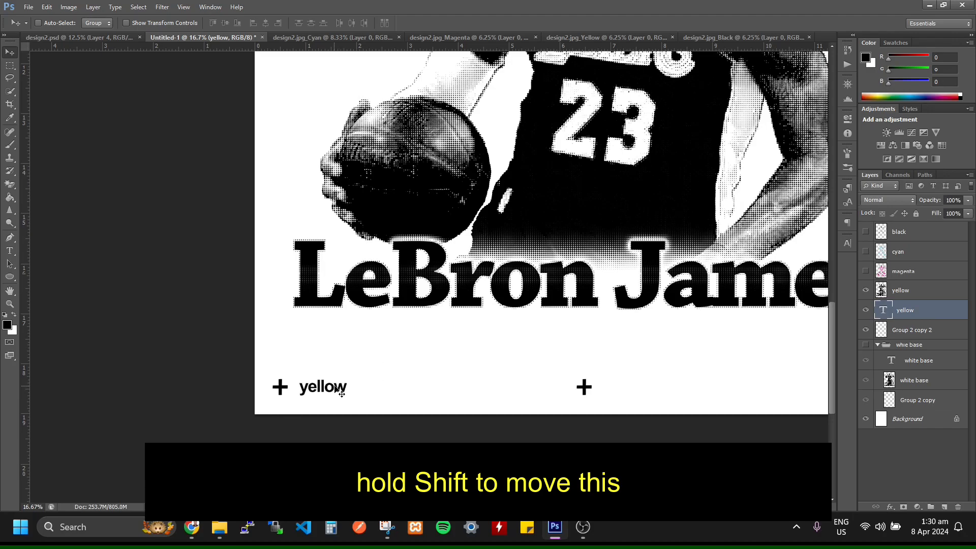
# Rename both plus mark layers, Group 2 copy 2 and Group 2 copy, to "mark".
pyautogui.click(913, 334)
pyautogui.doubleClick(914, 330)
pyautogui.write('mark')
pyautogui.press('Return')
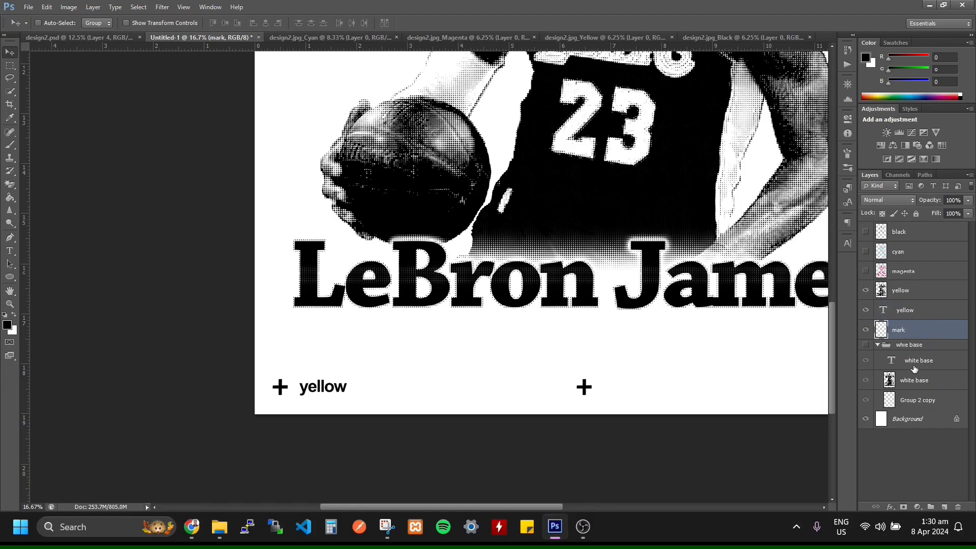
pyautogui.doubleClick(916, 402)
pyautogui.write('mark')
pyautogui.press('Return')
# Group the yellow halftone, yellow text and upper mark layers, and name the group "yellow".
pyautogui.click(915, 329)
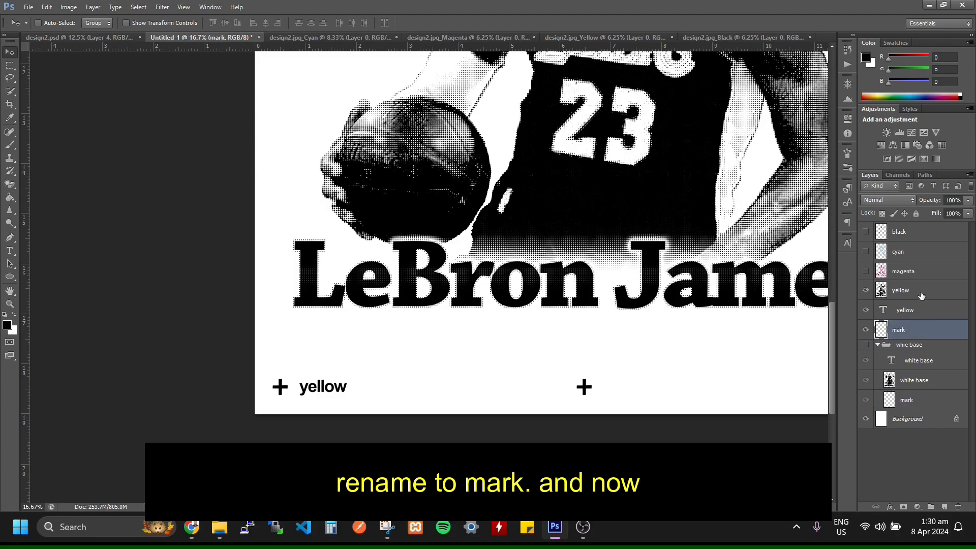
pyautogui.keyDown('shift'); pyautogui.click(921, 294); pyautogui.keyUp('shift')
pyautogui.moveTo(935, 296); pyautogui.dragTo(931, 507)
pyautogui.doubleClick(908, 286)
pyautogui.write('yel')
pyautogui.press('Return')
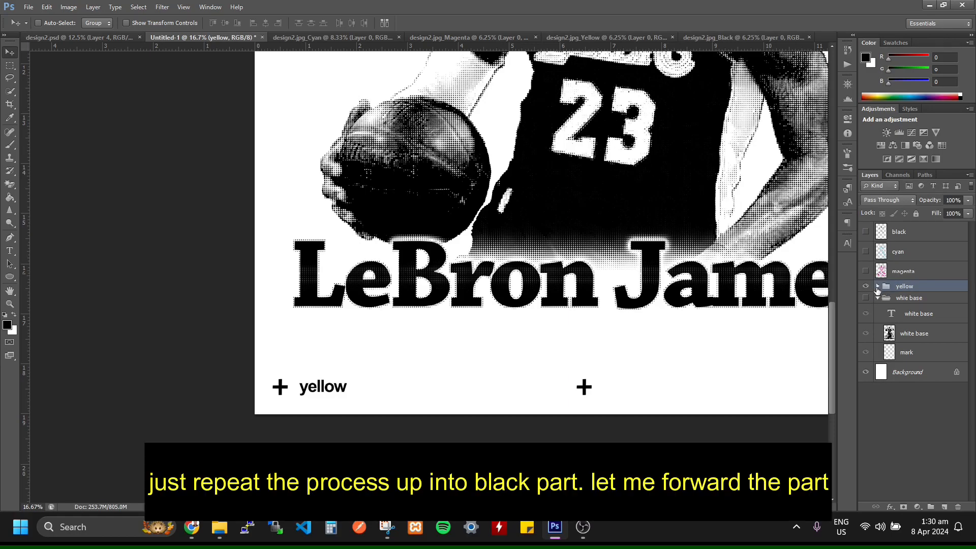
# Collapse the whie base group and check the yellow and whie base groups by toggling their visibility.
pyautogui.click(866, 286)
pyautogui.click(865, 286)
pyautogui.click(866, 298)
pyautogui.click(876, 298)
pyautogui.click(875, 299)
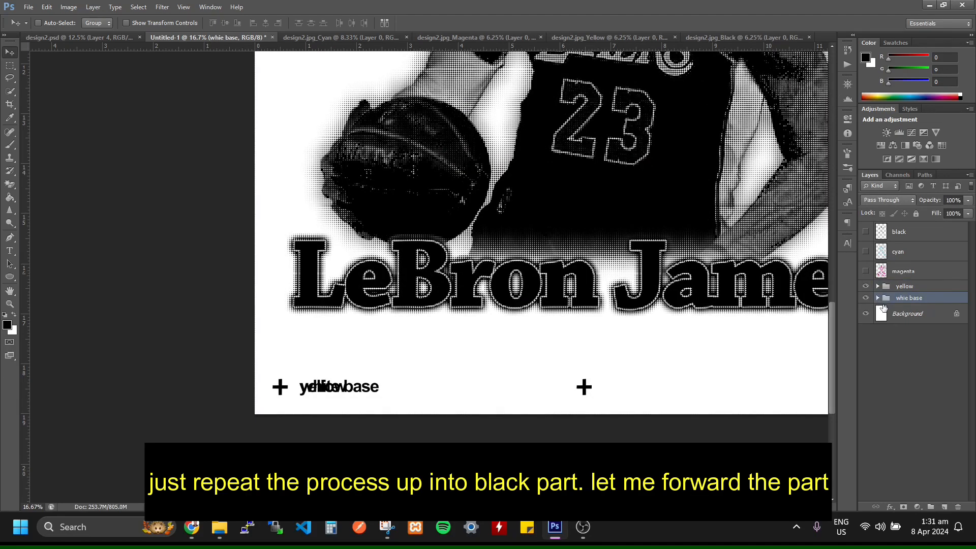
pyautogui.click(866, 297)
pyautogui.click(926, 288)
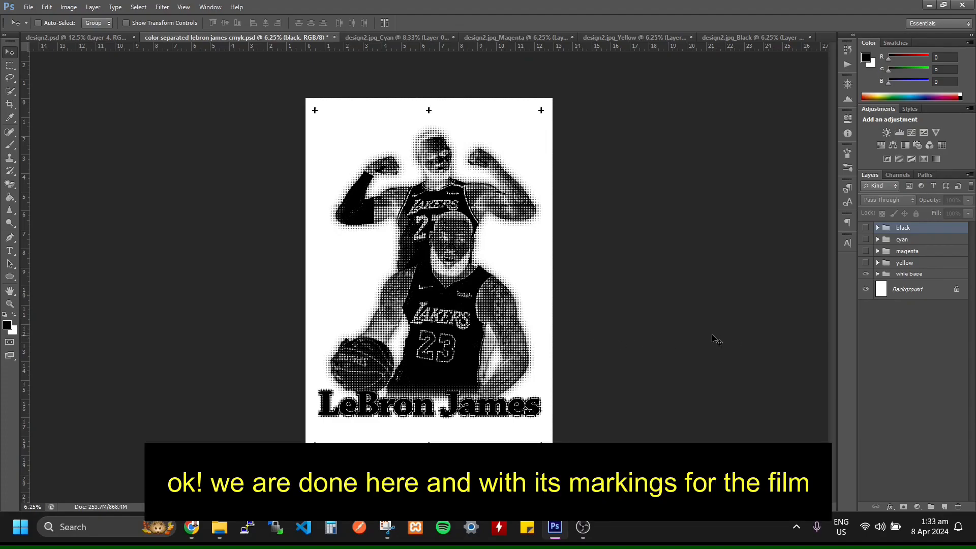
# Inspect the white base film and the text, halftone and mark layers inside the whie base group.
pyautogui.hotkey('ctrl', '+')
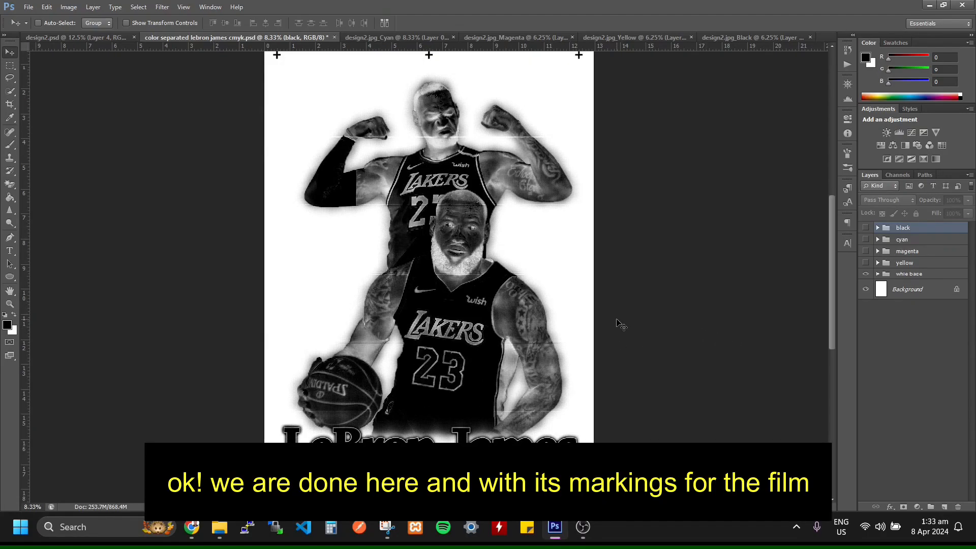
pyautogui.moveTo(512, 343)
pyautogui.mouseDown()
pyautogui.moveTo(523, 323)
pyautogui.moveTo(522, 355)
pyautogui.moveTo(525, 335)
pyautogui.mouseUp()
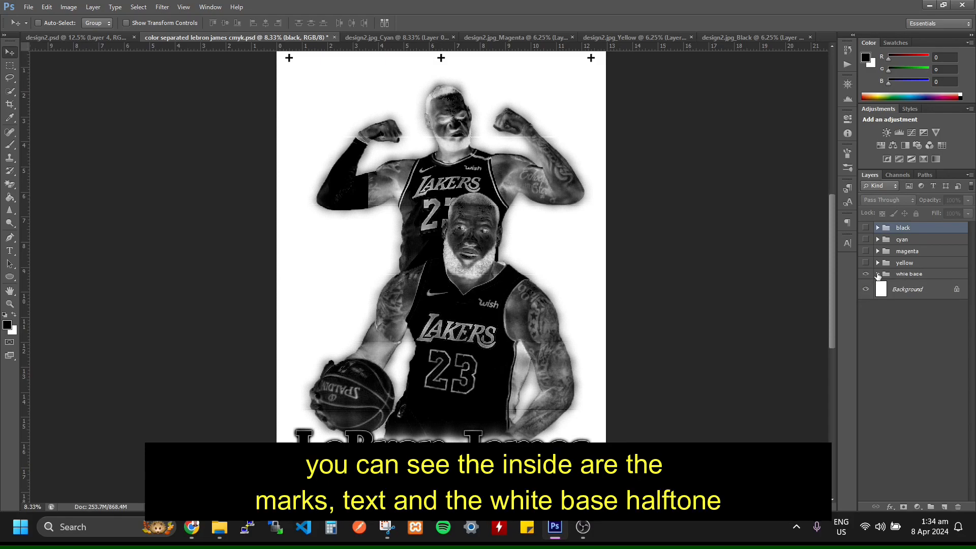
pyautogui.click(877, 274)
pyautogui.click(903, 291)
pyautogui.click(906, 311)
pyautogui.click(906, 329)
pyautogui.click(907, 310)
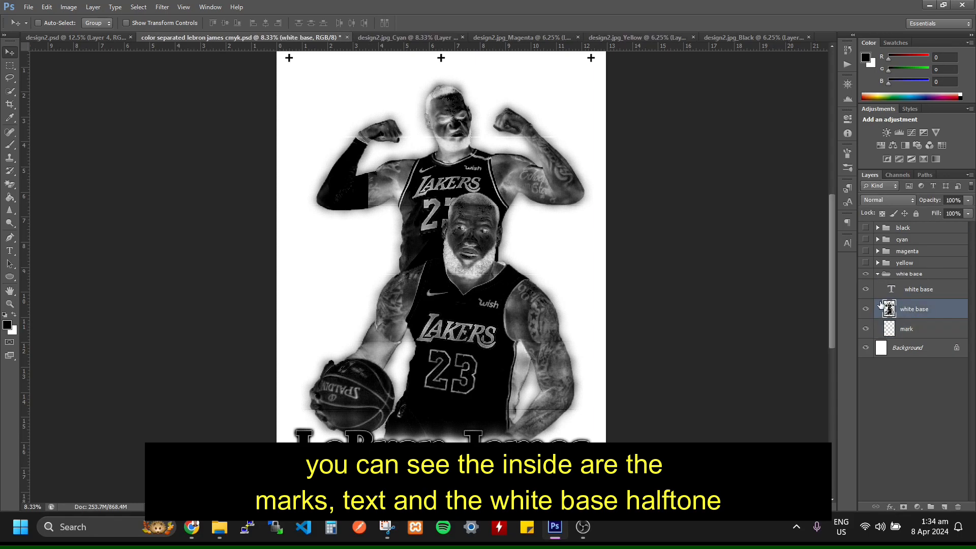
# Hide the whie base group, and show and expand the yellow group to view its layers.
pyautogui.click(865, 274)
pyautogui.click(866, 262)
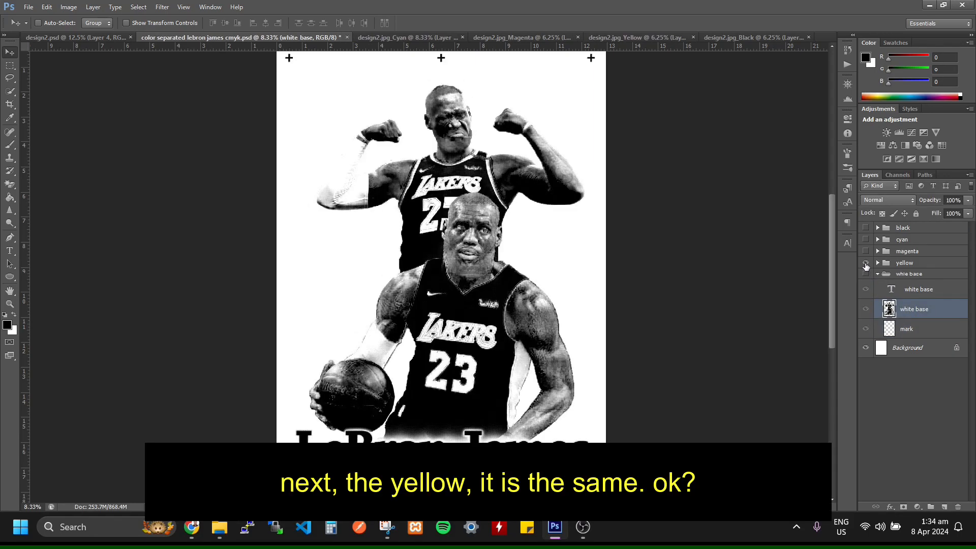
pyautogui.click(878, 262)
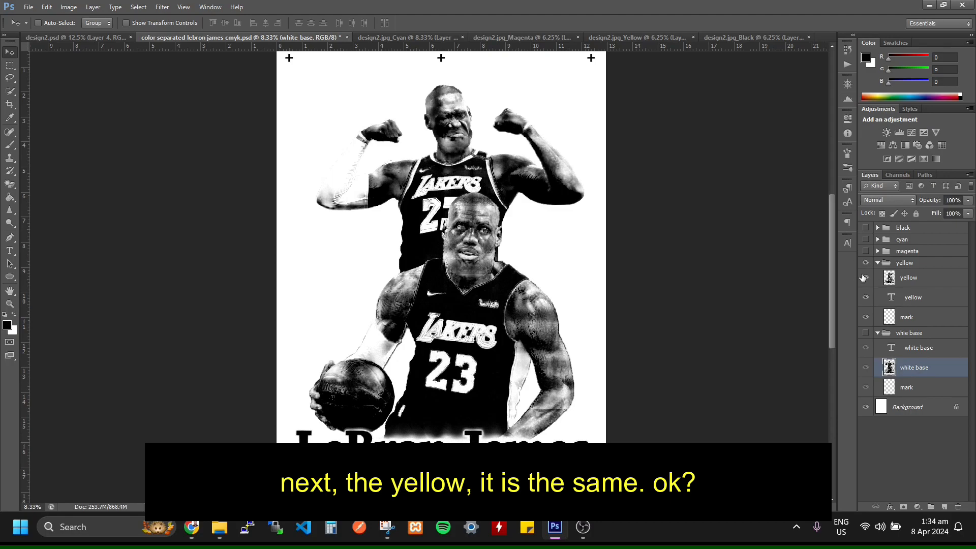
# Switch visibility from the yellow group to the magenta group, and expand magenta to inspect its halftone and text layers.
pyautogui.click(908, 279)
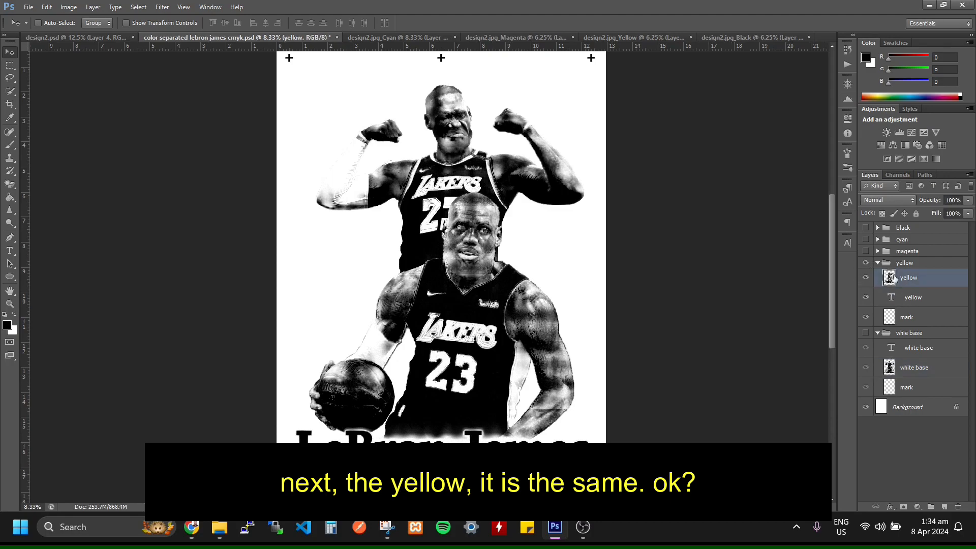
pyautogui.click(866, 263)
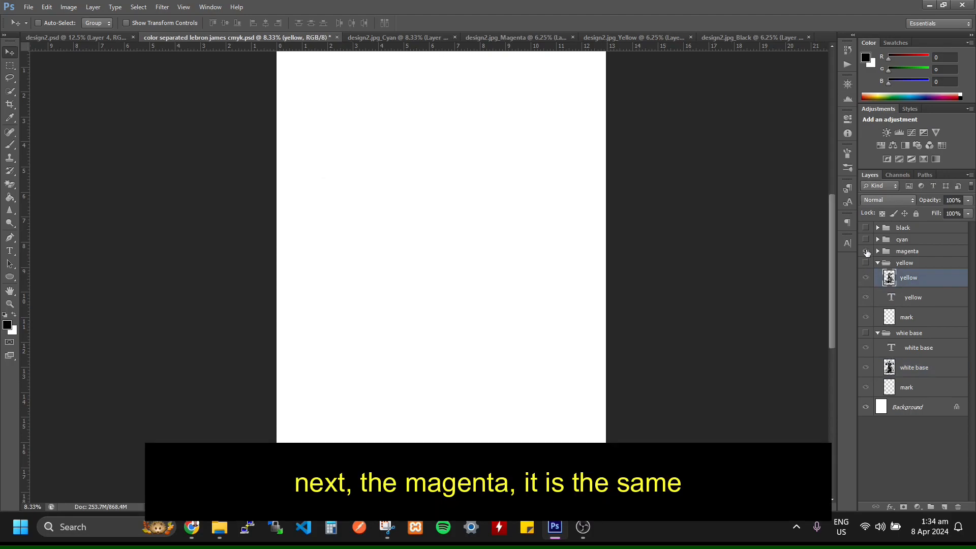
pyautogui.click(866, 251)
pyautogui.click(877, 251)
pyautogui.click(909, 267)
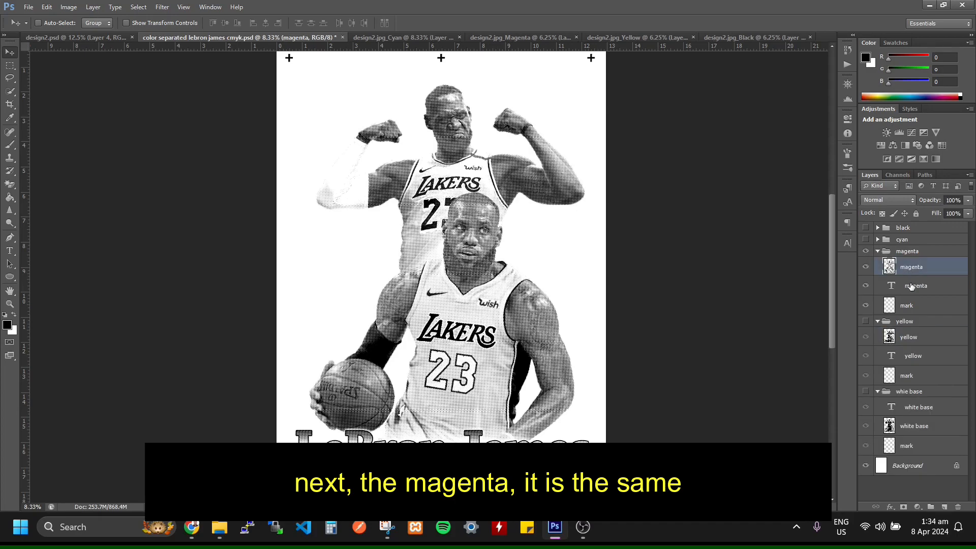
pyautogui.click(911, 286)
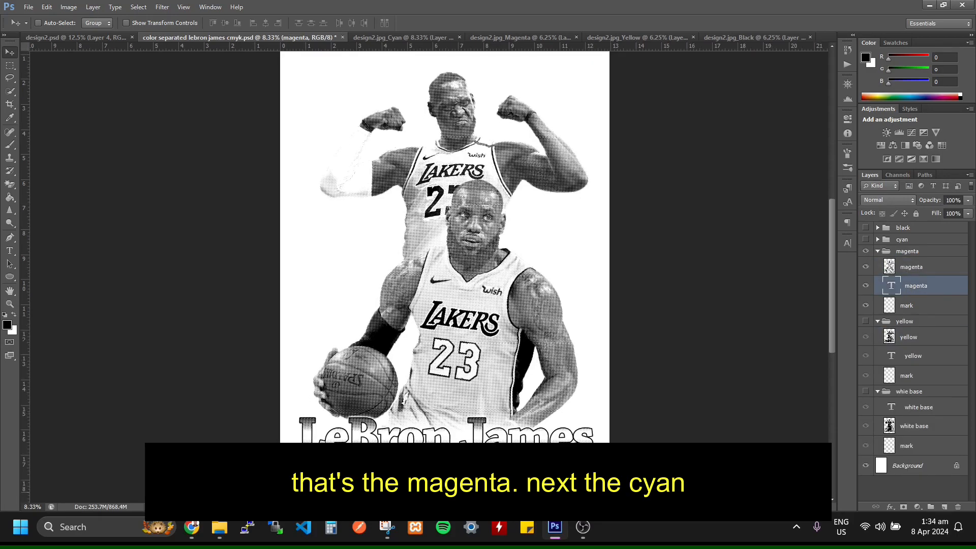
# Hide the magenta group and view the cyan film by itself, ending with only the black group shown over the background.
pyautogui.click(866, 252)
pyautogui.click(865, 239)
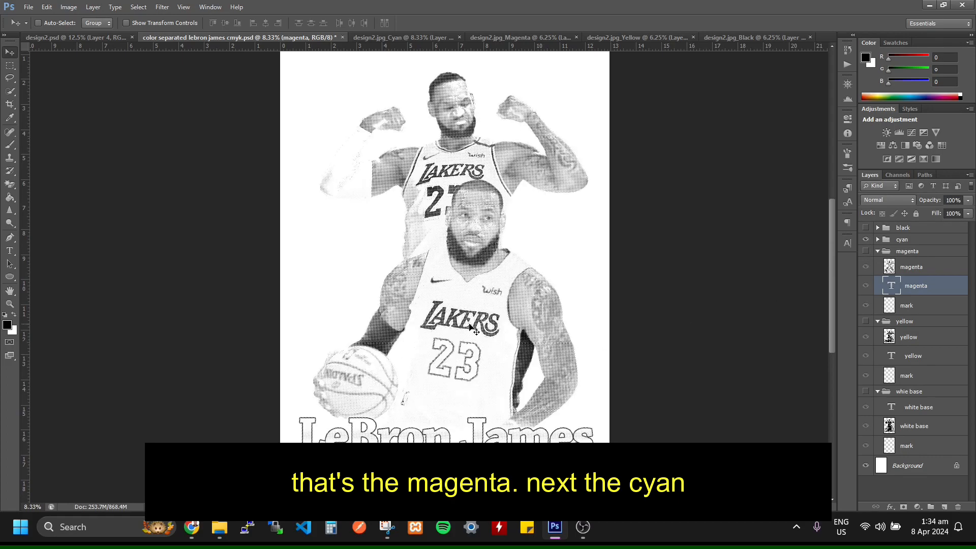
pyautogui.click(866, 239)
pyautogui.click(865, 228)
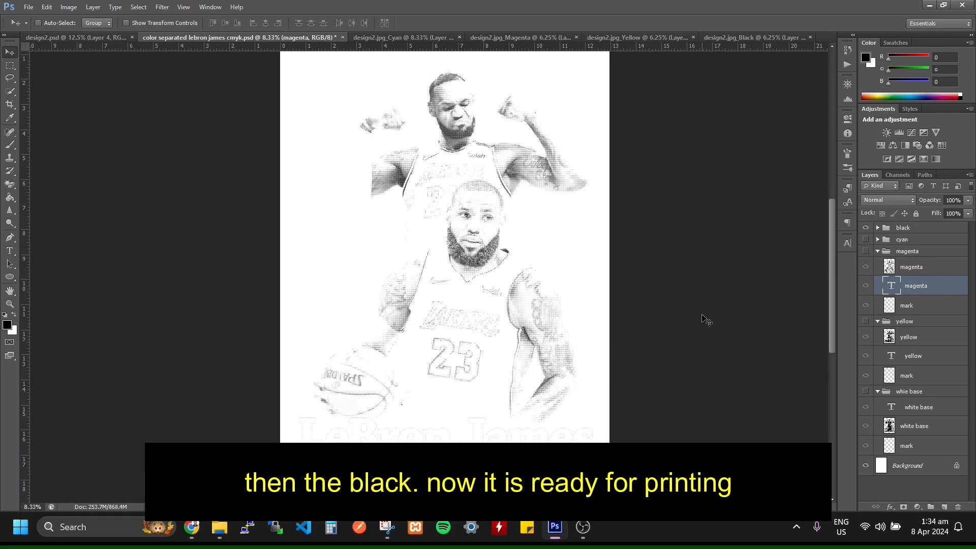